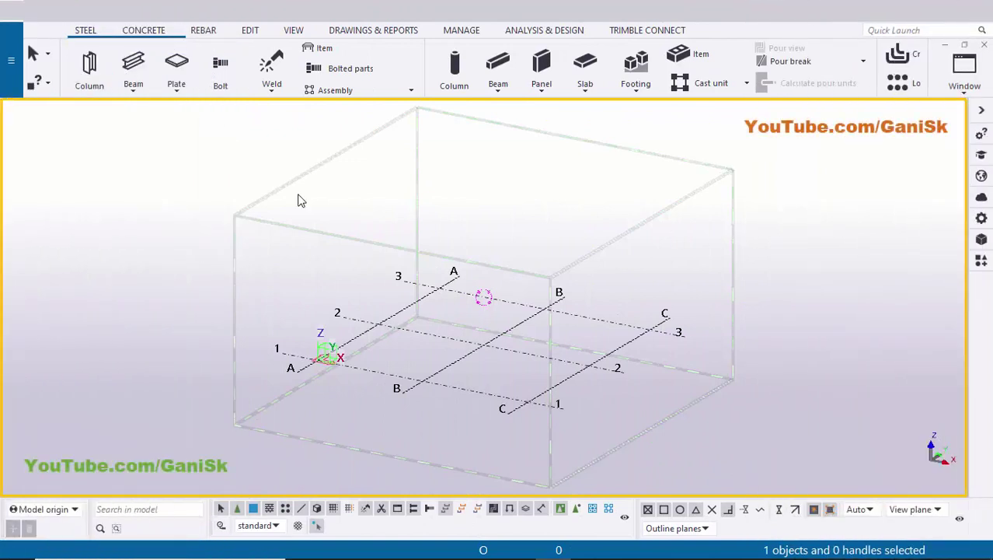
Step: Place a steel column at the intersection of grid lines B and 1 and end the command
click(88, 69)
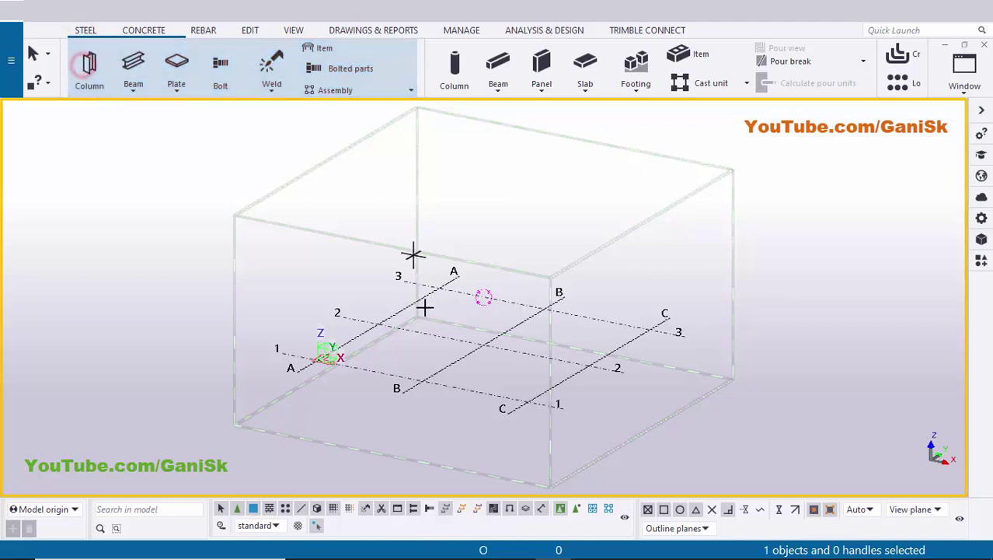
click(545, 341)
right_click(514, 216)
click(535, 226)
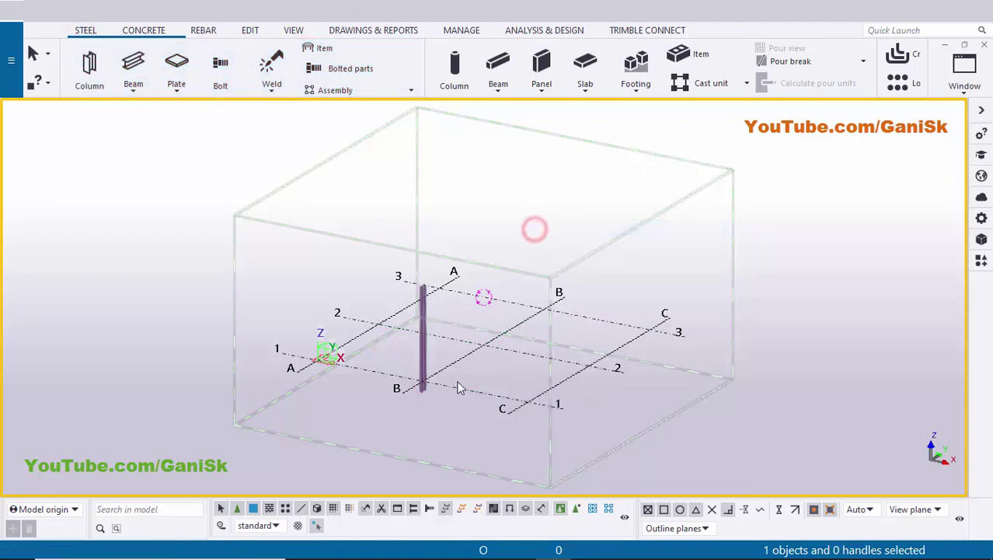
Step: Change the steel column's profile to ISMB300 from the profile catalogue and apply the modification
scroll(459, 387, up, 5)
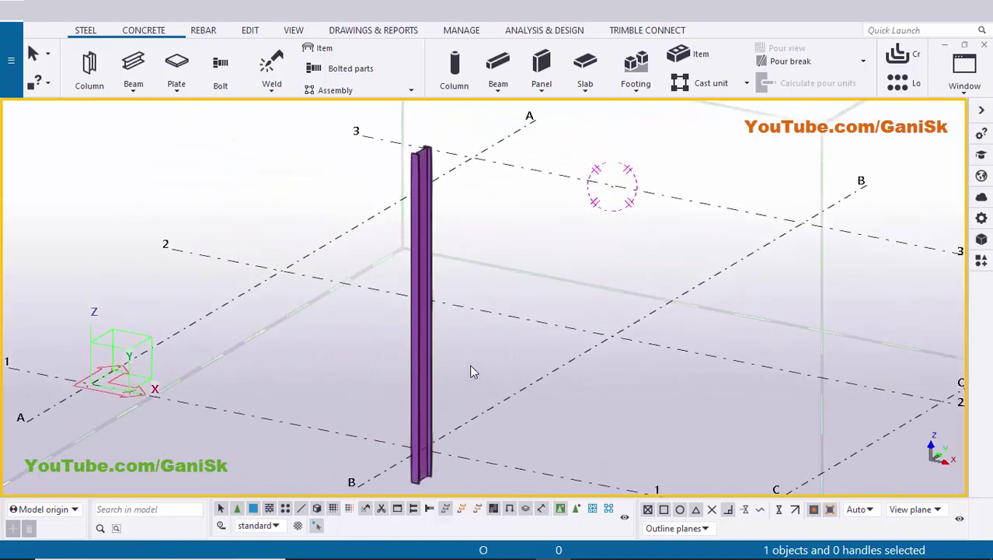
click(429, 325)
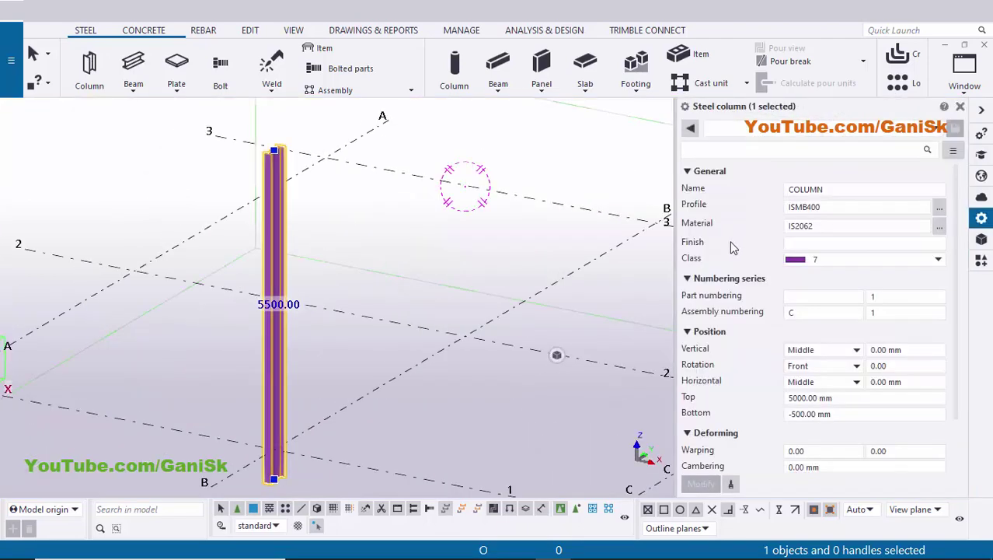
click(823, 206)
click(938, 212)
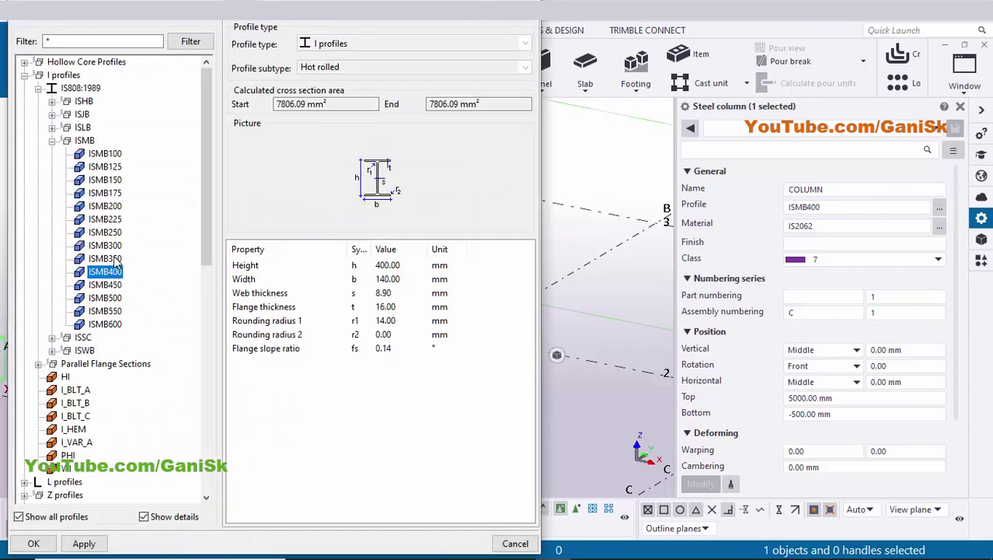
click(105, 245)
click(87, 543)
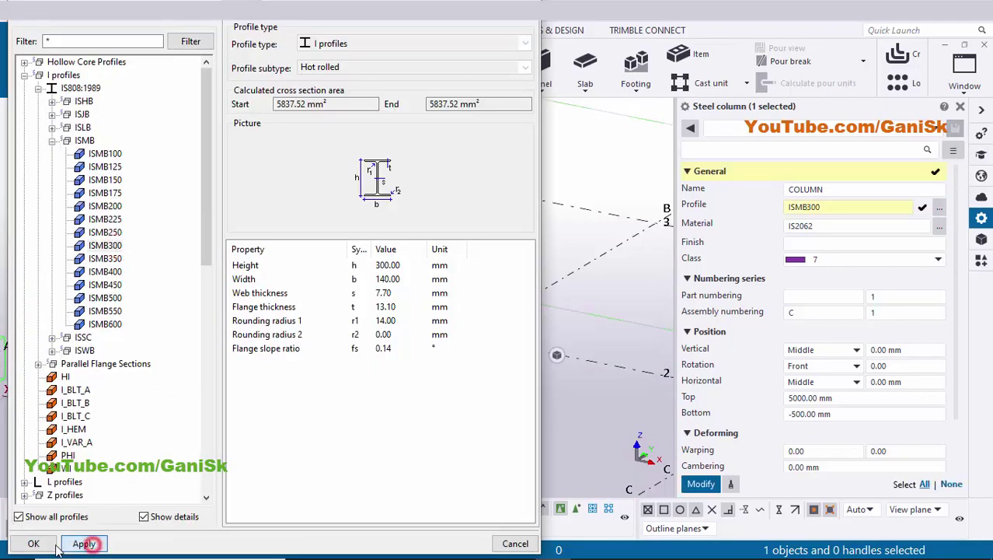
click(53, 544)
click(700, 483)
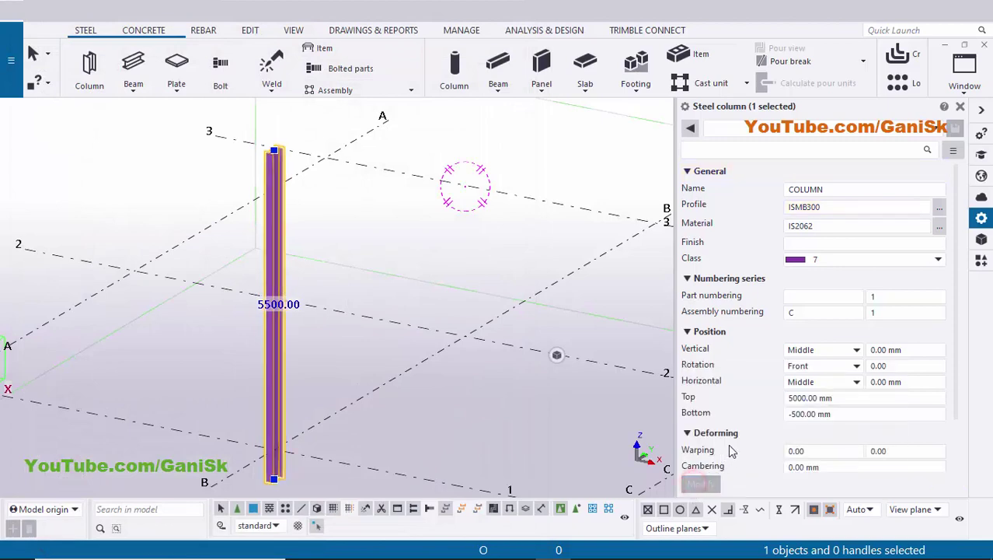
click(962, 108)
Step: Set the column's bottom level to 0 and its top level to 4000 mm
scroll(506, 410, up, 3)
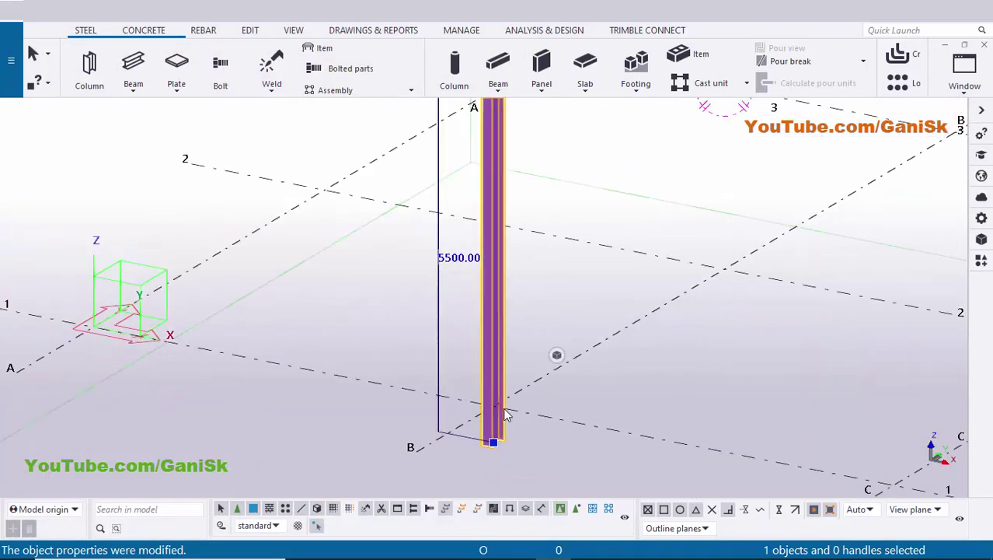
scroll(505, 410, down, 1)
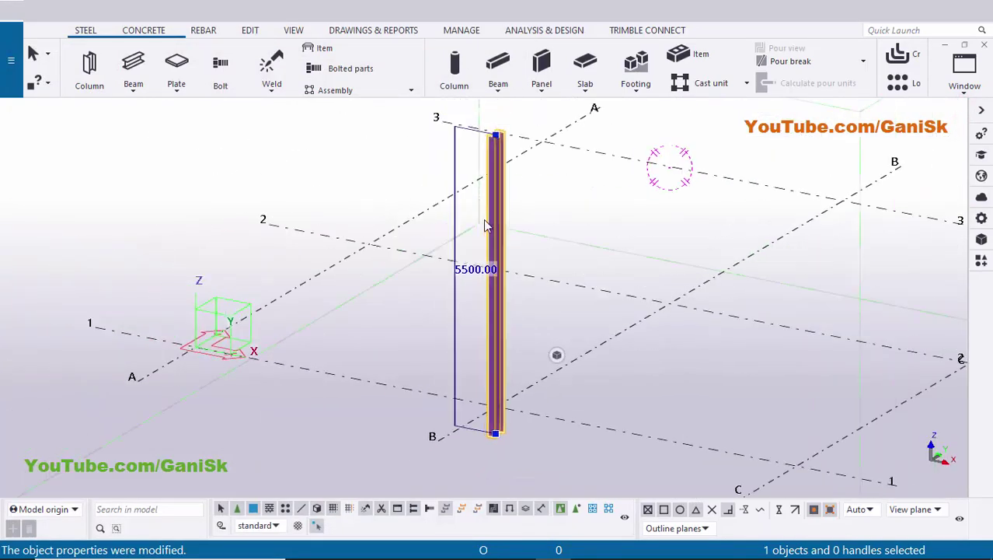
double_click(495, 344)
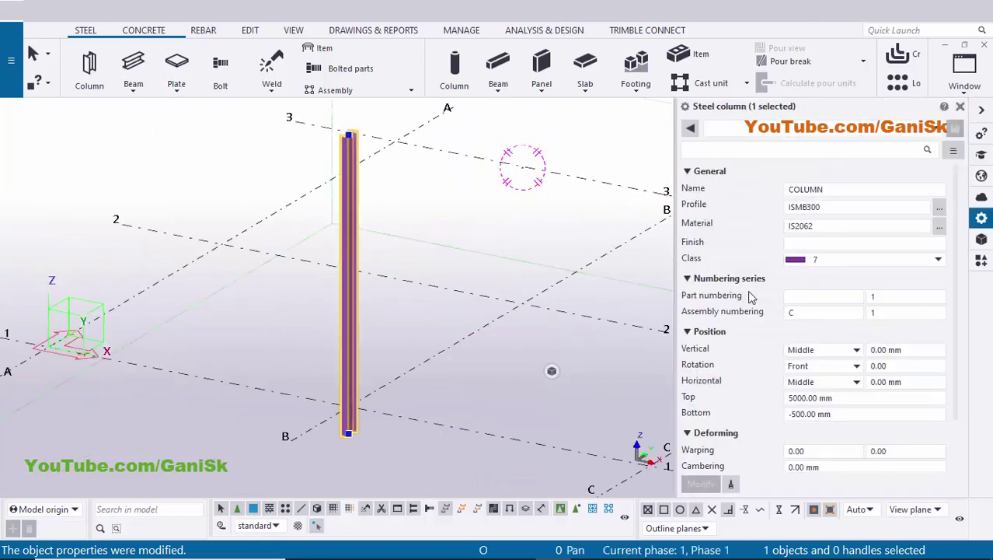
double_click(816, 412)
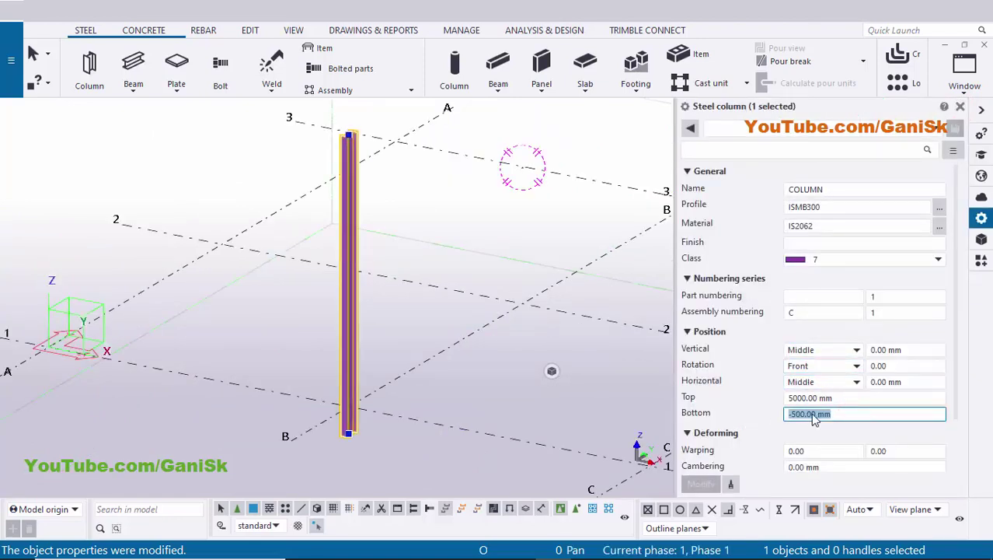
text(0)
double_click(831, 398)
text(4)
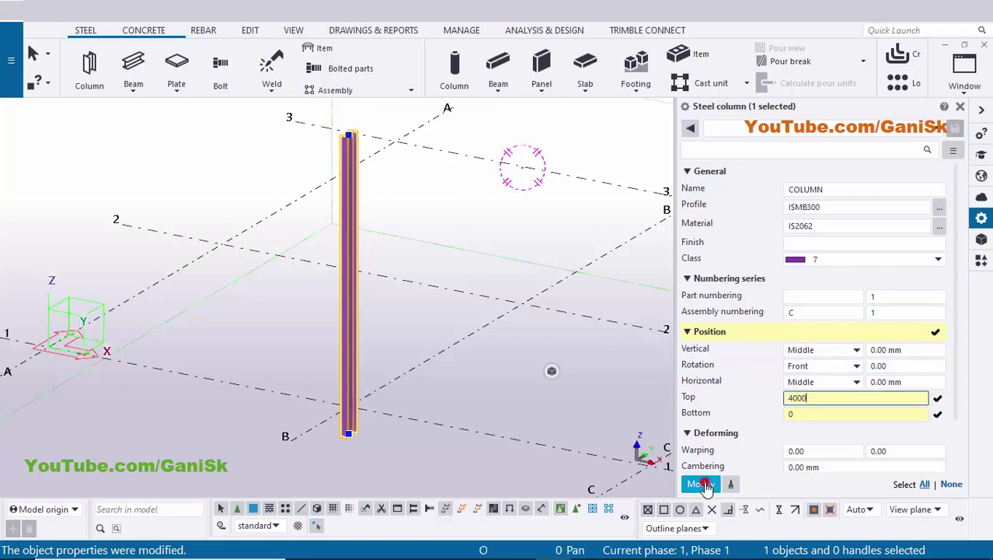
click(699, 484)
click(959, 106)
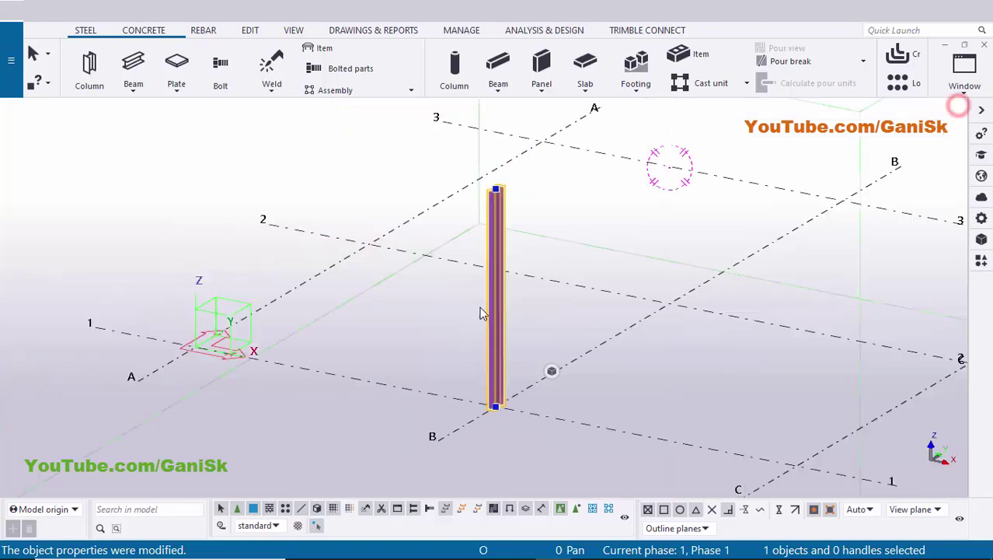
Step: Redraw the view and set the view's rotation centre at the column base to examine its web side
click(544, 308)
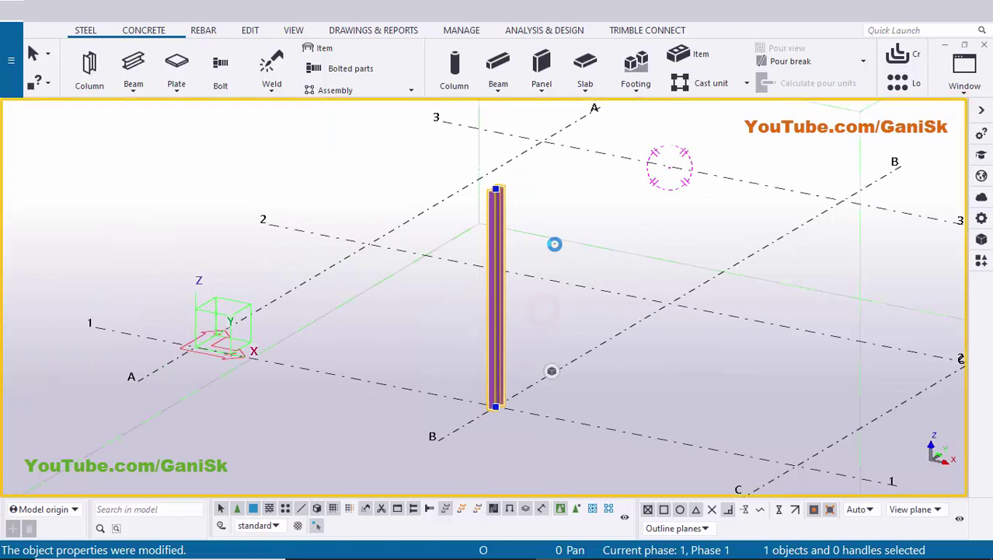
right_click(555, 245)
click(603, 328)
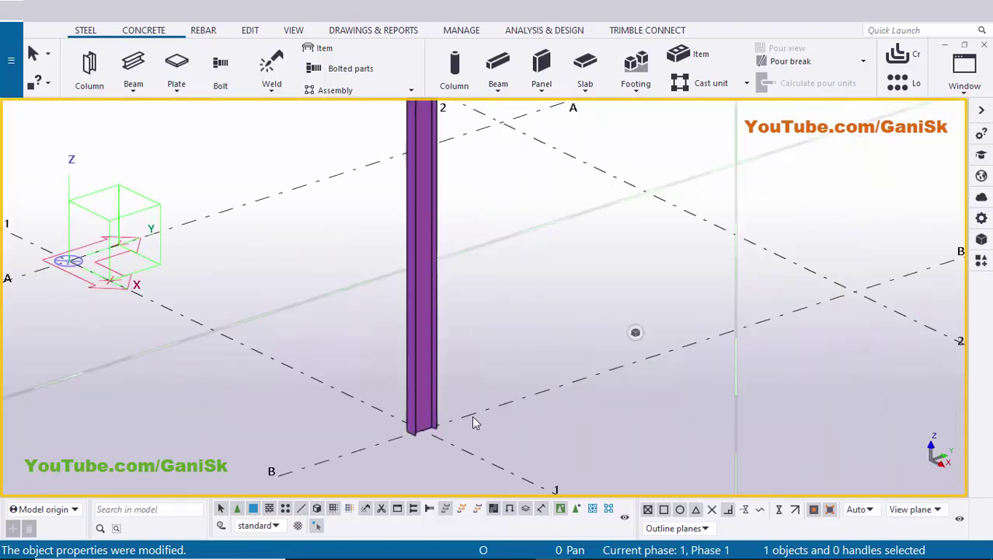
key(v)
click(425, 427)
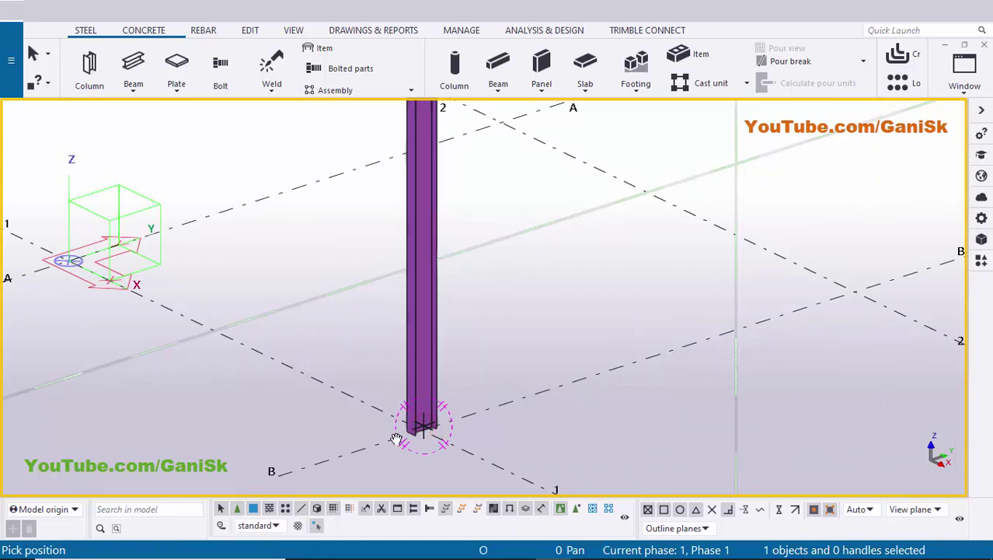
mouse_move(396, 439)
ctrl+middle_down()
mouse_move(616, 443)
mouse_move(296, 455)
mouse_move(408, 448)
ctrl+middle_up()
scroll(410, 448, up, 5)
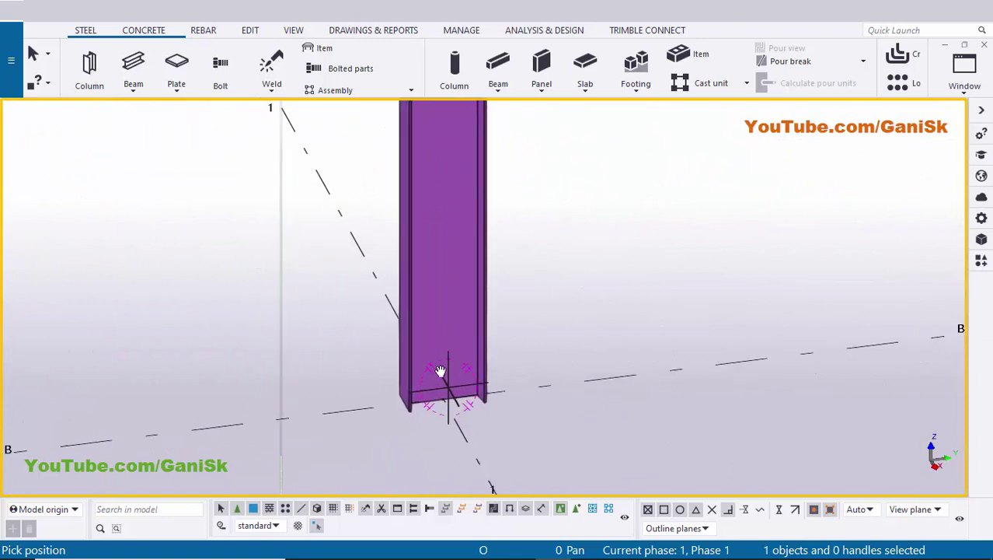
ctrl+middle_drag(441, 417, 452, 408)
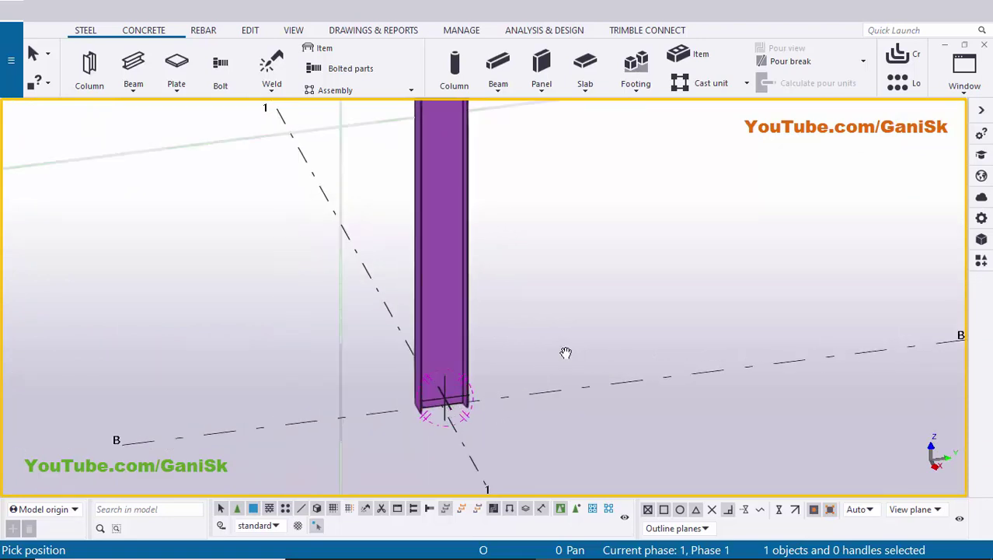
Step: Find component 1042 and apply Base plate (1042) to the column at its base point on grid B-1
key(ctrl+f)
click(783, 149)
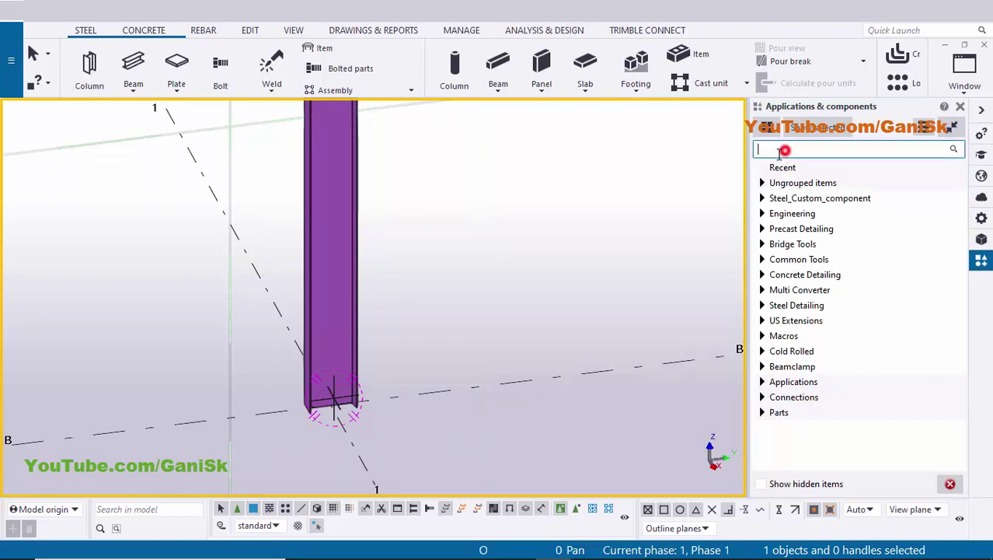
text(1042)
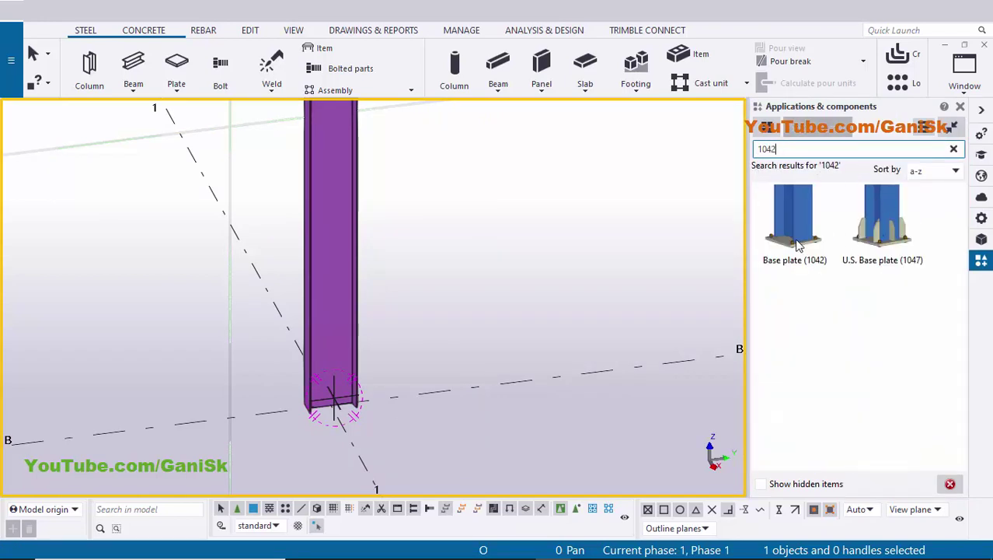
click(793, 219)
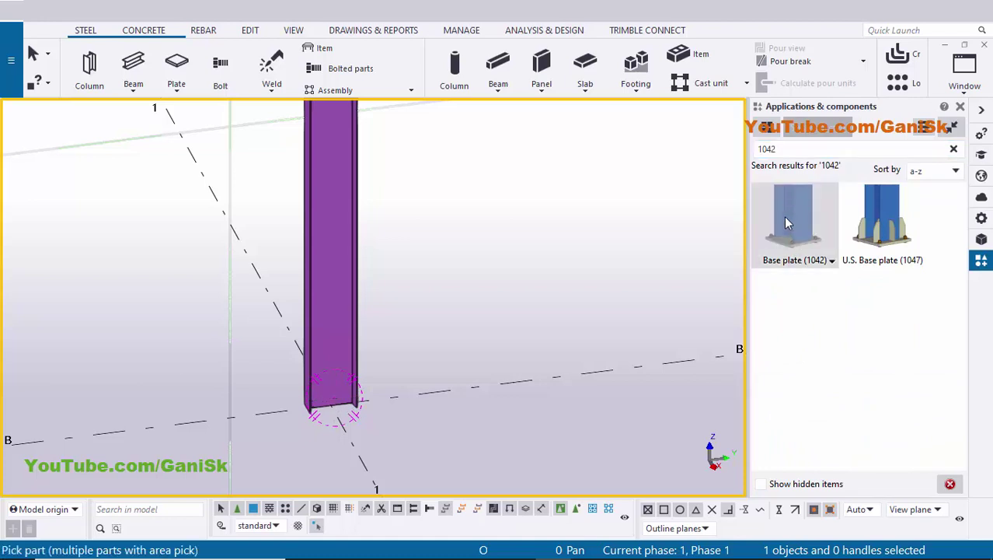
click(335, 316)
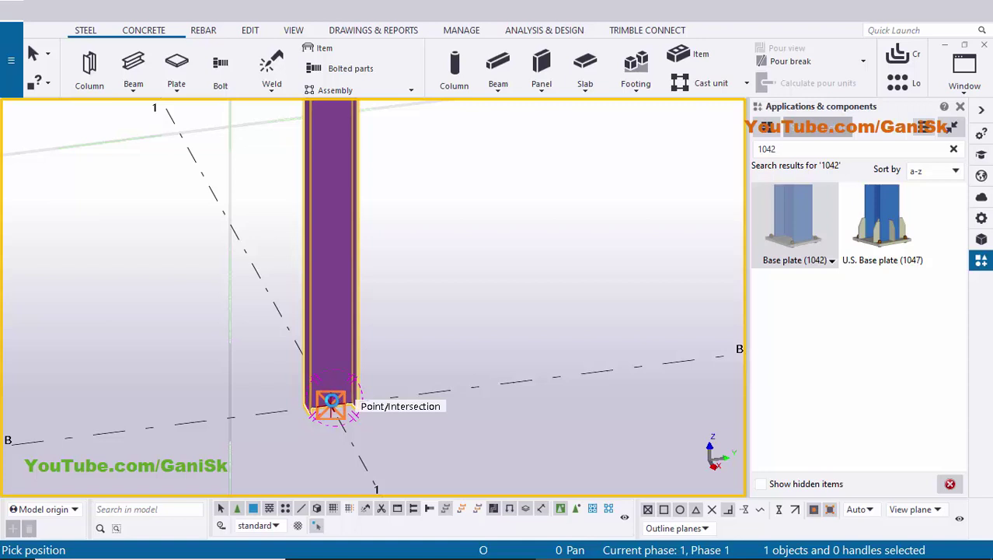
click(332, 404)
right_click(539, 203)
click(555, 215)
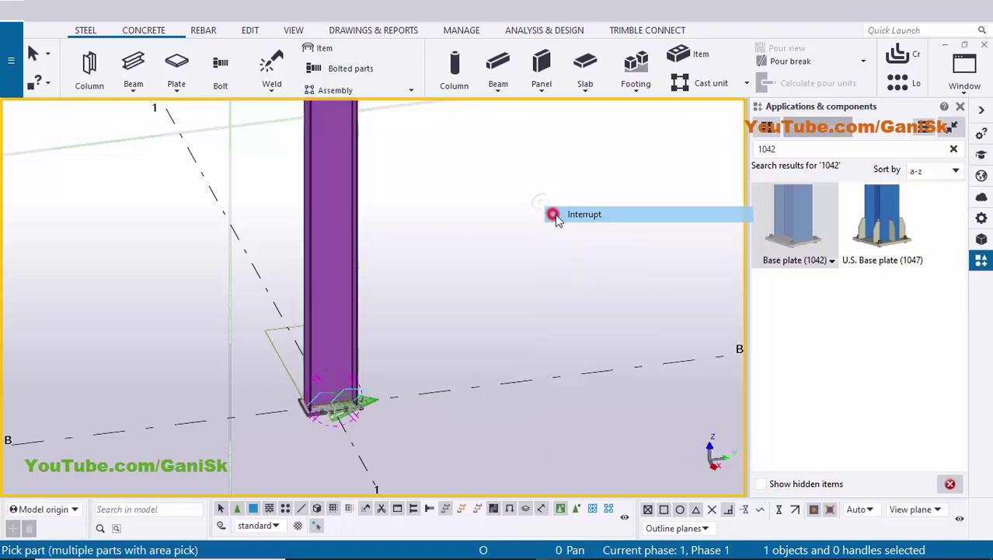
click(959, 107)
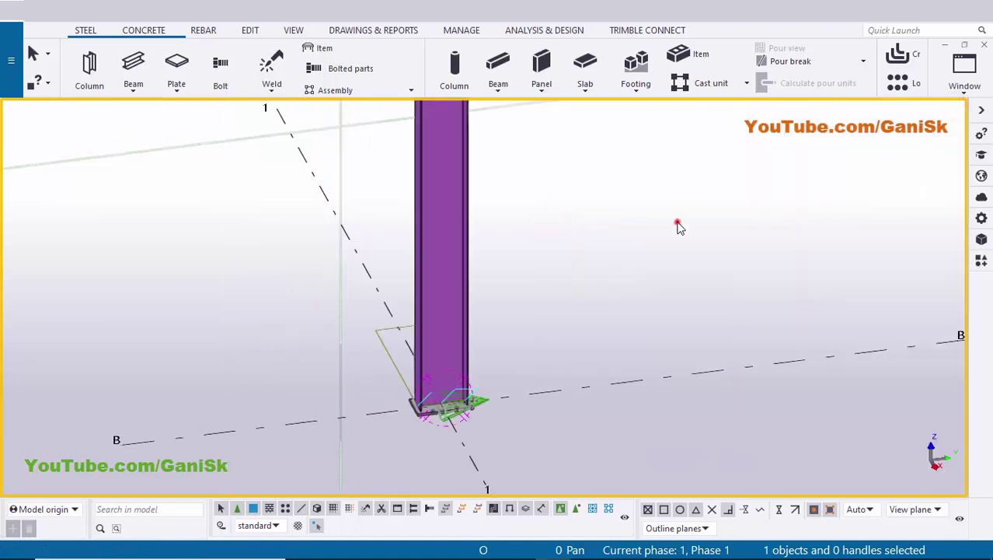
Step: Redraw the view and open the base plate connection's properties, keeping the plate in sight
right_click(664, 191)
click(704, 275)
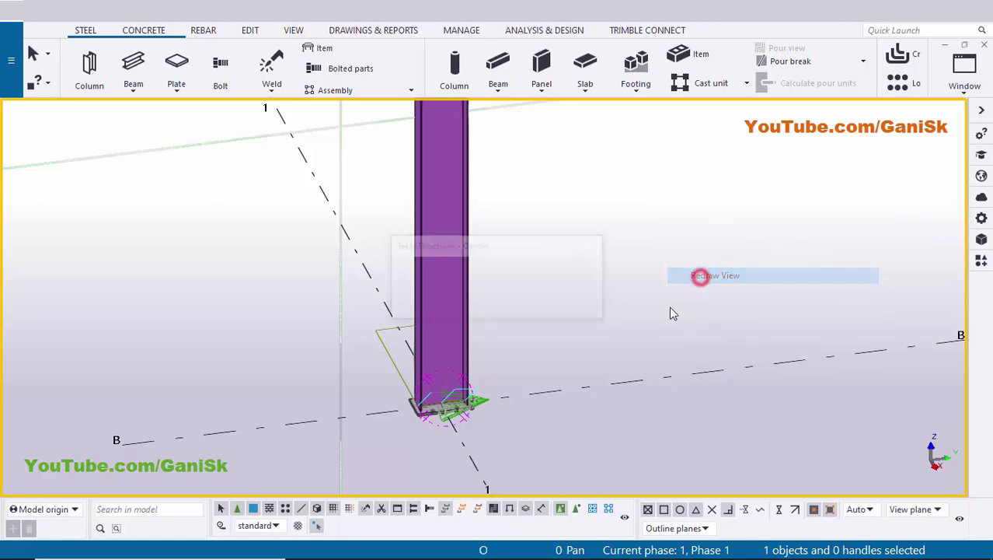
scroll(422, 420, up, 5)
scroll(421, 401, up, 1)
middle_drag(422, 402, 423, 423)
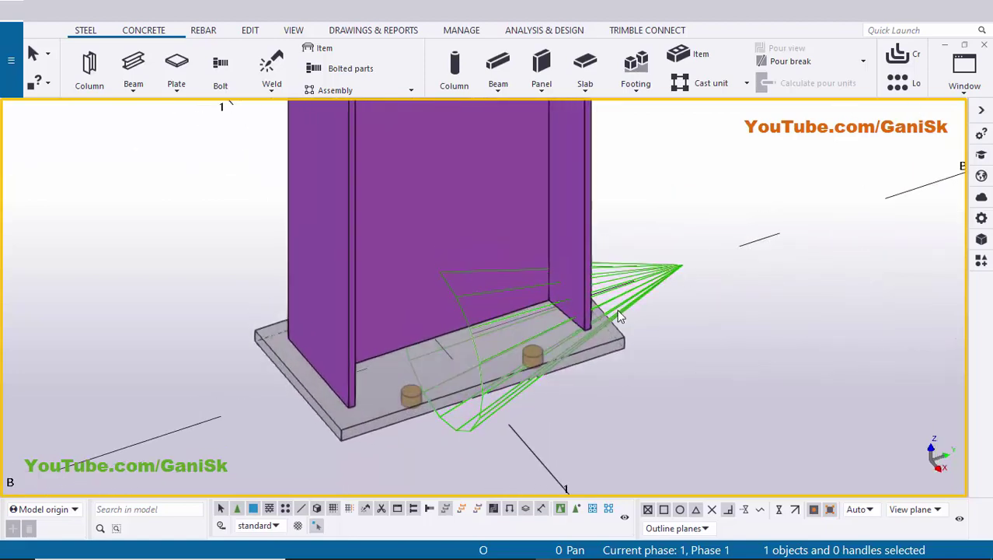
click(631, 300)
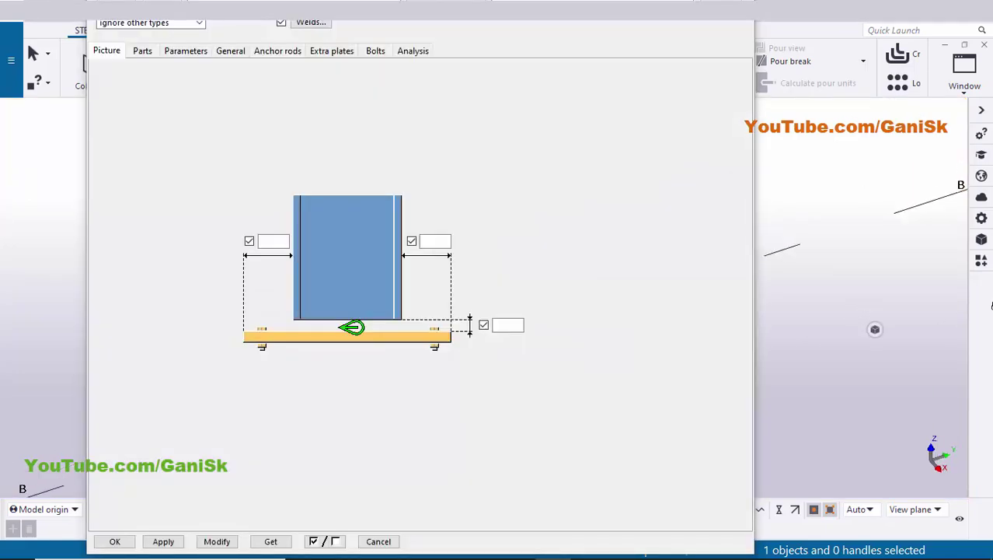
middle_drag(759, 324, 899, 317)
scroll(899, 319, down, 4)
middle_drag(758, 331, 804, 334)
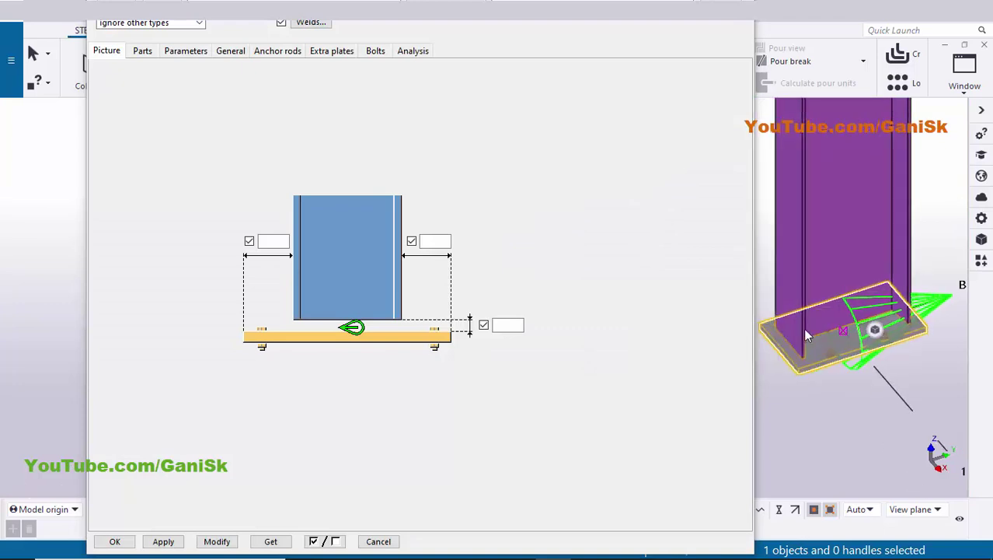
Step: Set the base plate bolts' edge distances across the flange width to 50 mm each, with 2 bolts spaced 80 mm, and modify the connection
click(374, 52)
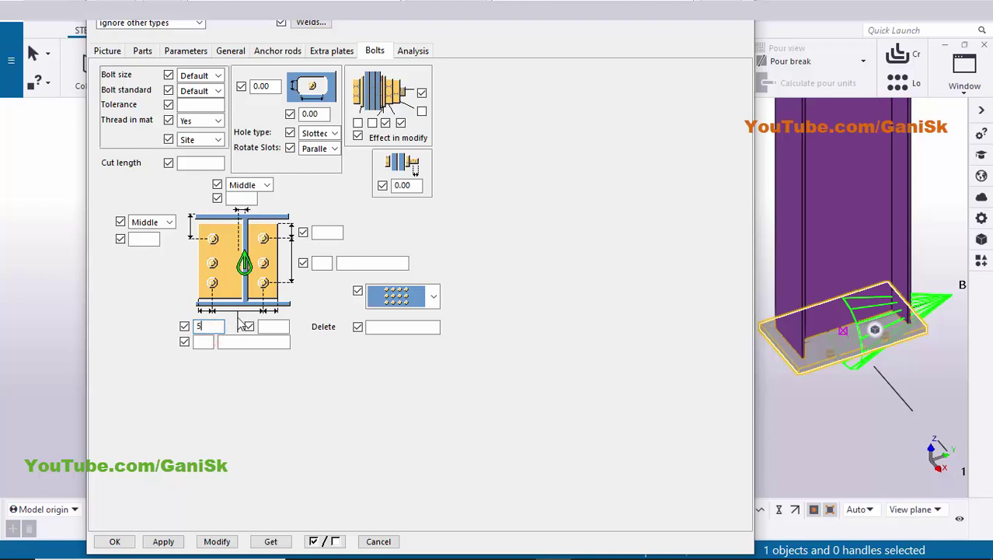
click(273, 326)
text(50)
click(203, 342)
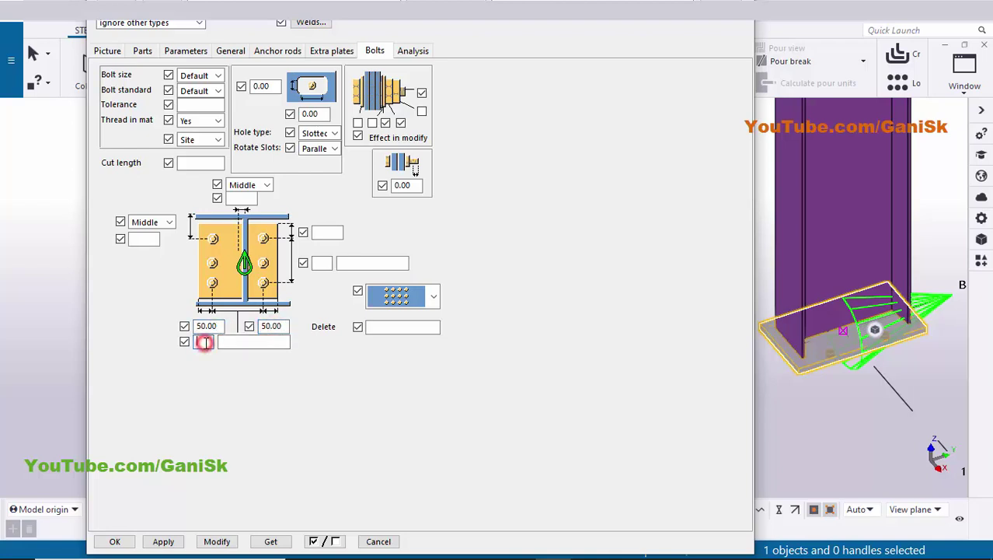
text(2)
click(233, 341)
text(80)
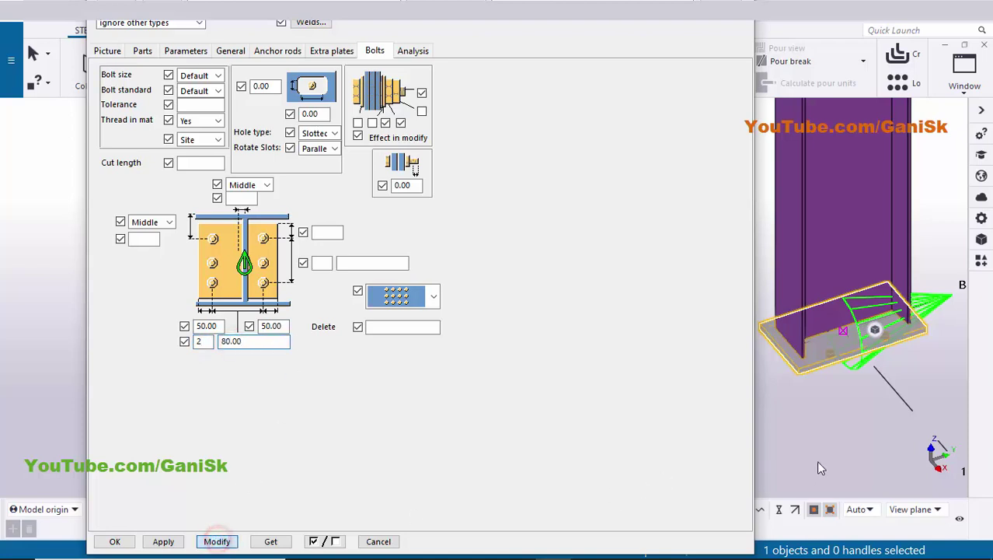
scroll(824, 342, up, 5)
scroll(828, 339, up, 3)
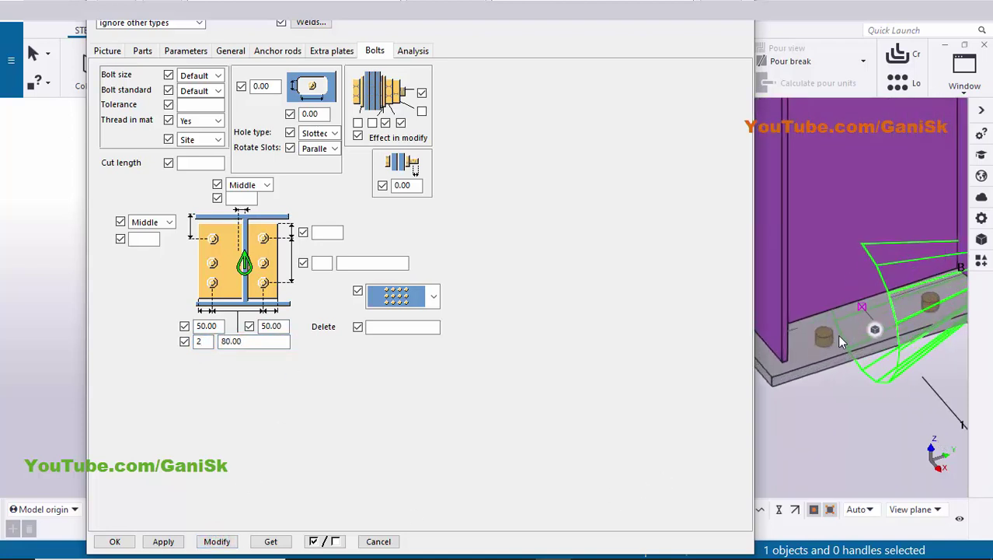
scroll(839, 356, down, 5)
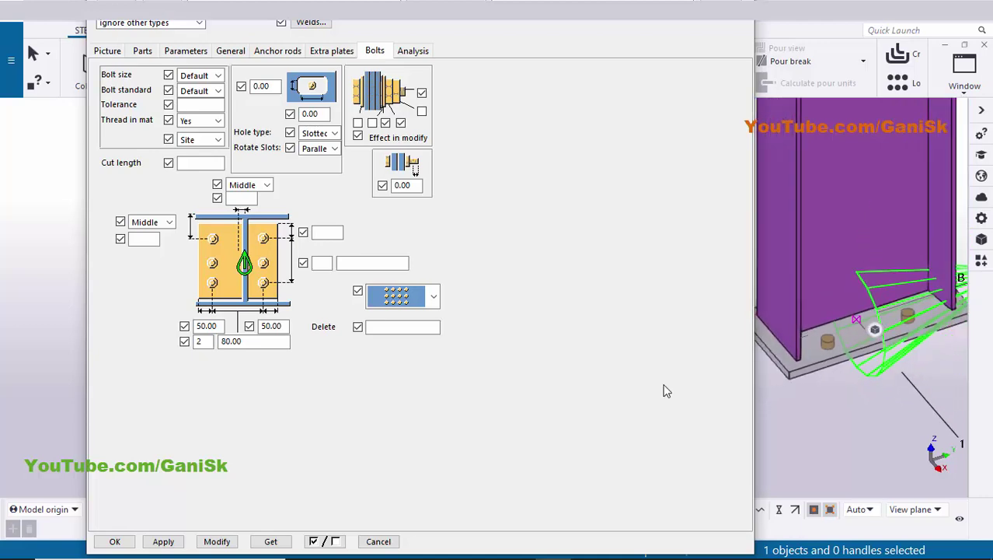
click(115, 541)
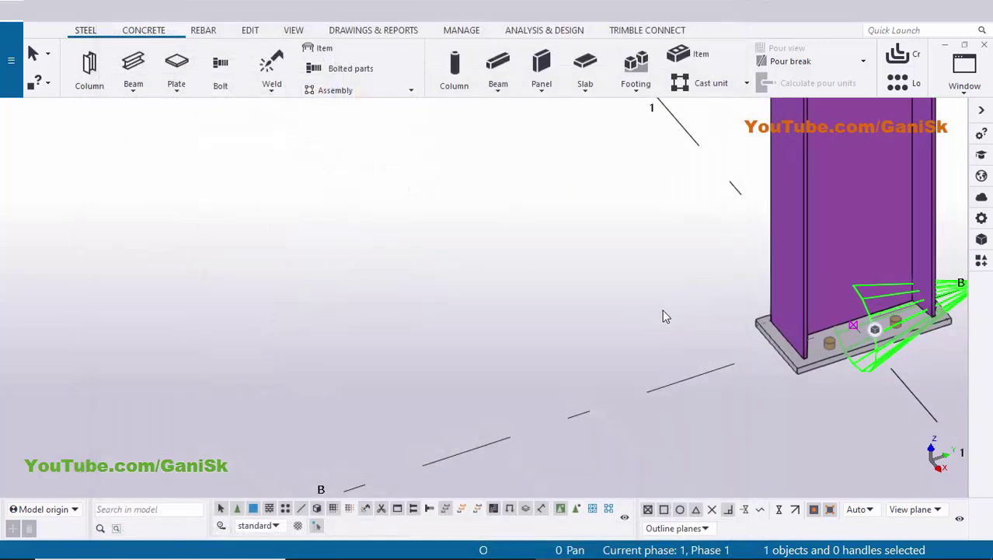
scroll(544, 342, down, 5)
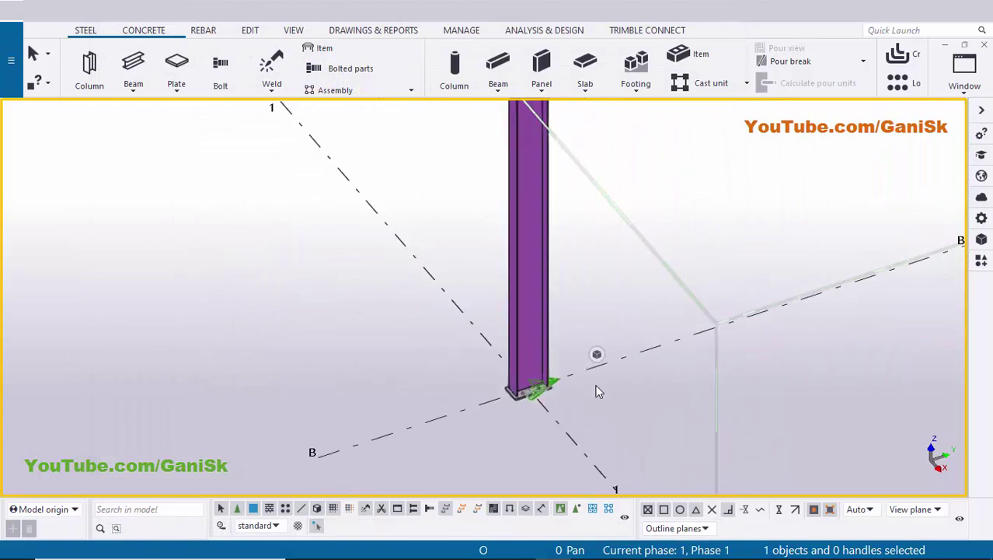
Step: Create an assembly drawing of the steel column
scroll(605, 376, up, 2)
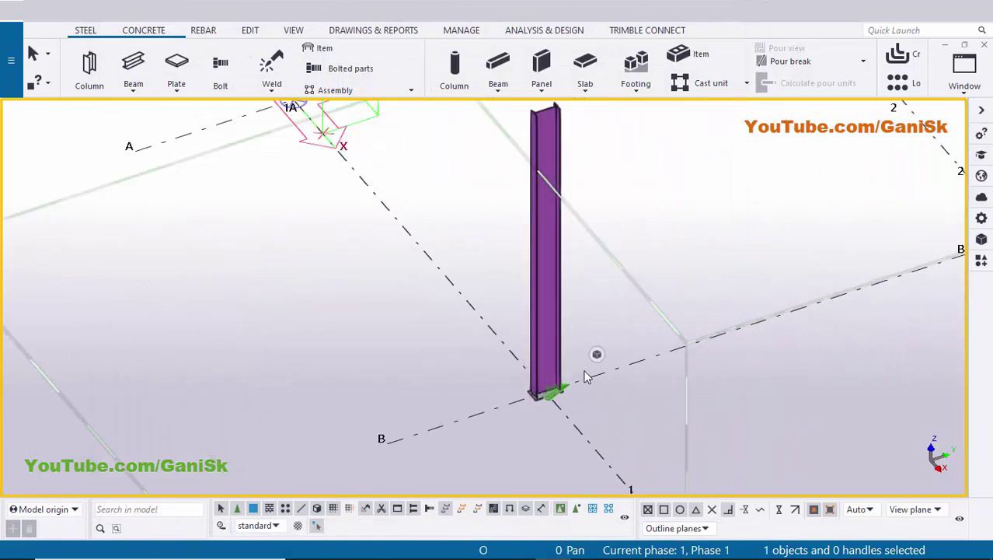
scroll(587, 377, up, 2)
click(532, 290)
right_click(534, 293)
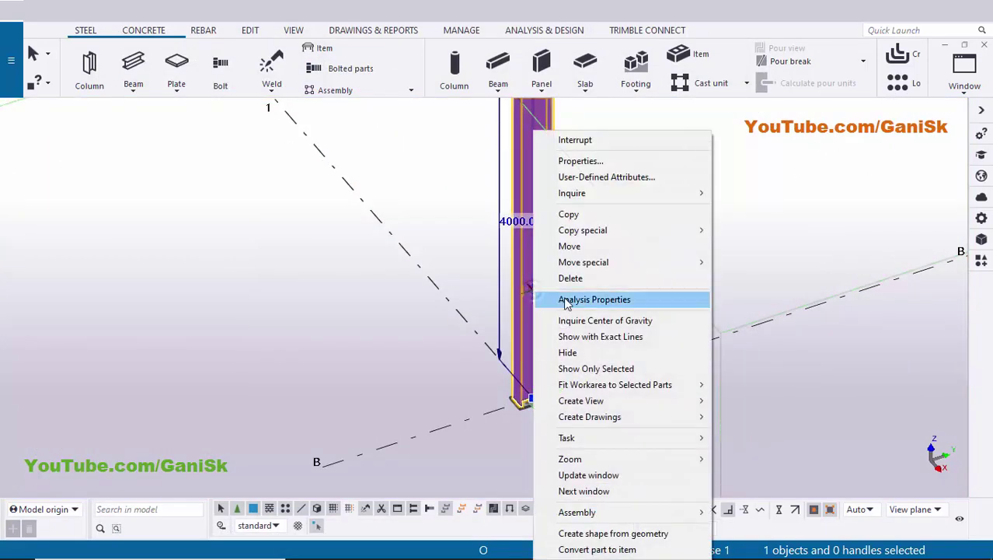
click(644, 415)
click(759, 436)
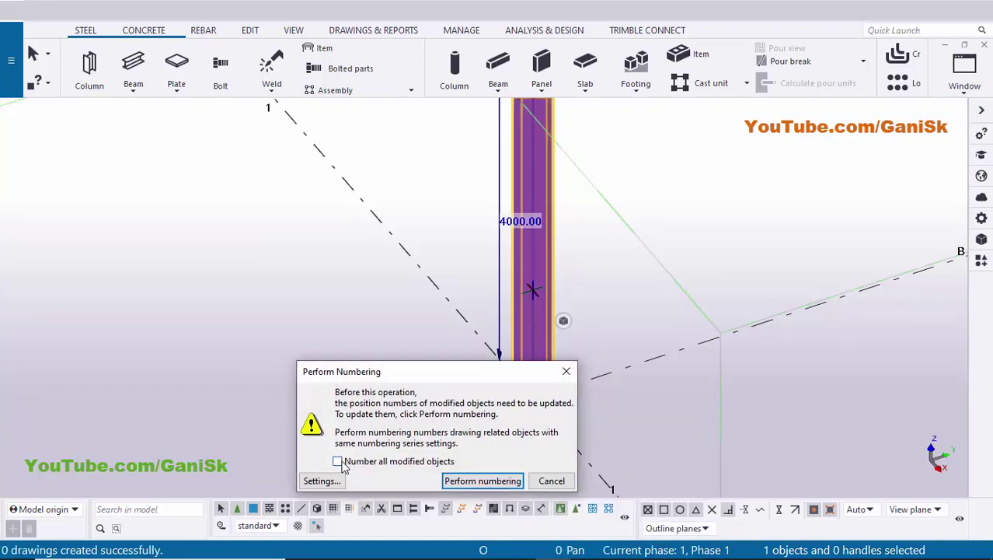
Step: Perform numbering for all modified objects and save the position numbers
click(339, 462)
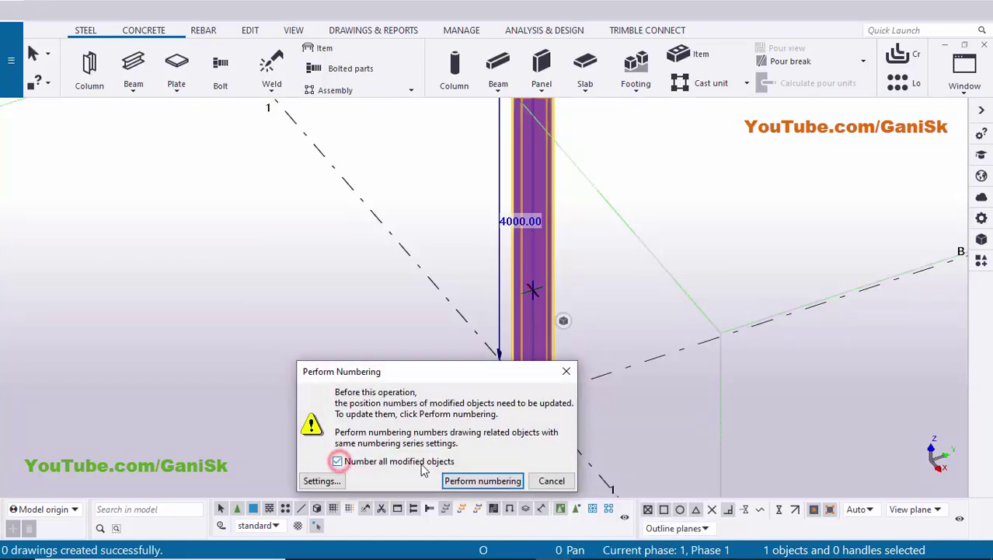
click(467, 482)
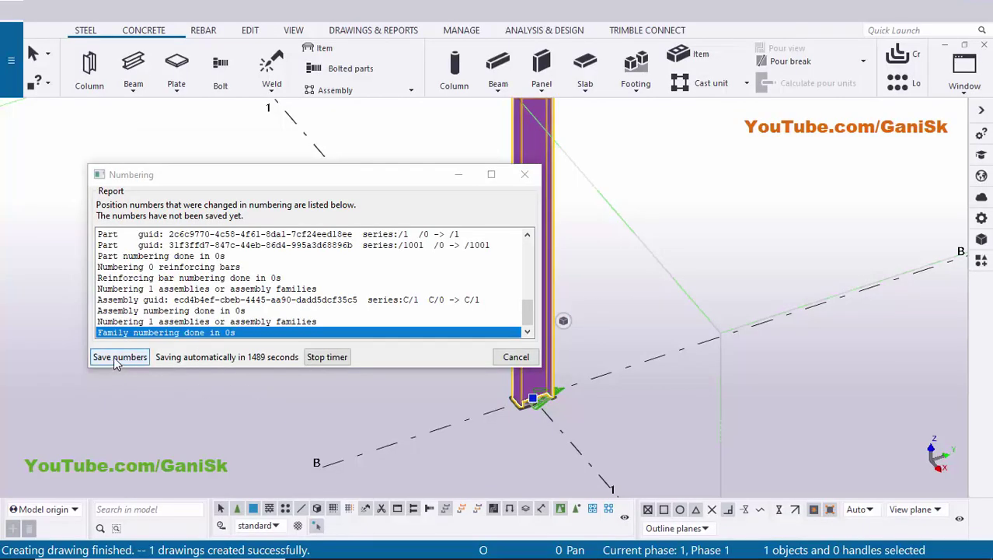
click(118, 357)
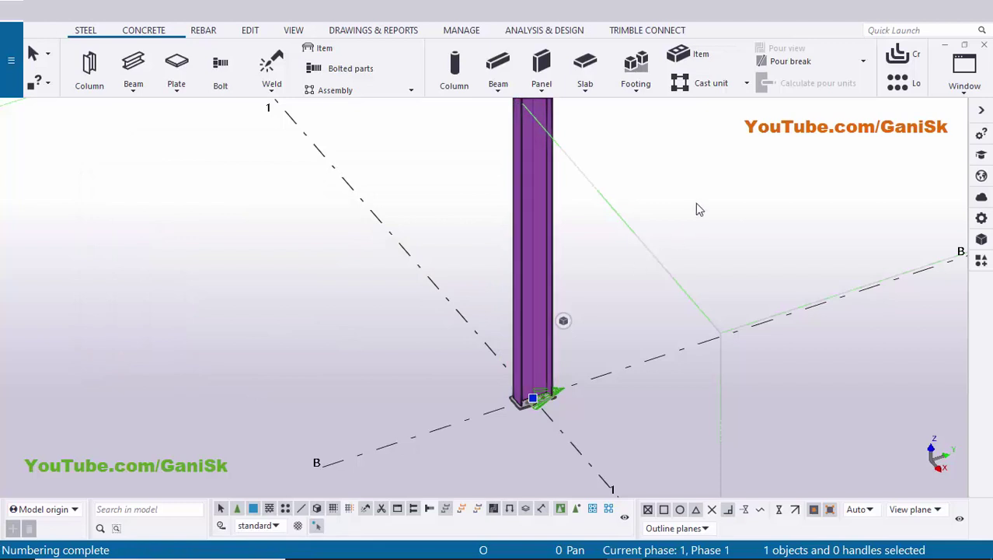
Step: Redraw the model view and open the column's assembly drawing [C.1] from the document manager
right_click(694, 165)
click(723, 246)
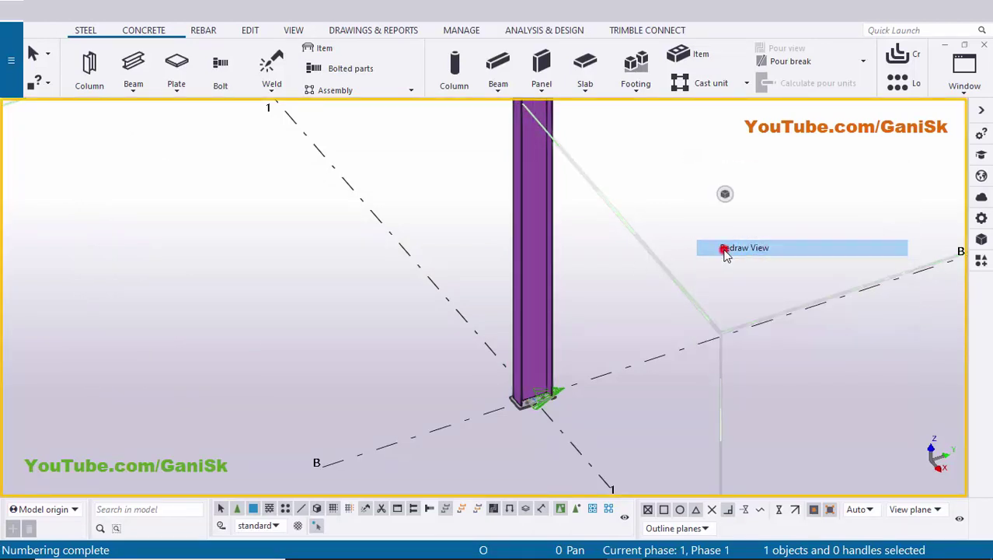
middle_drag(719, 244, 674, 269)
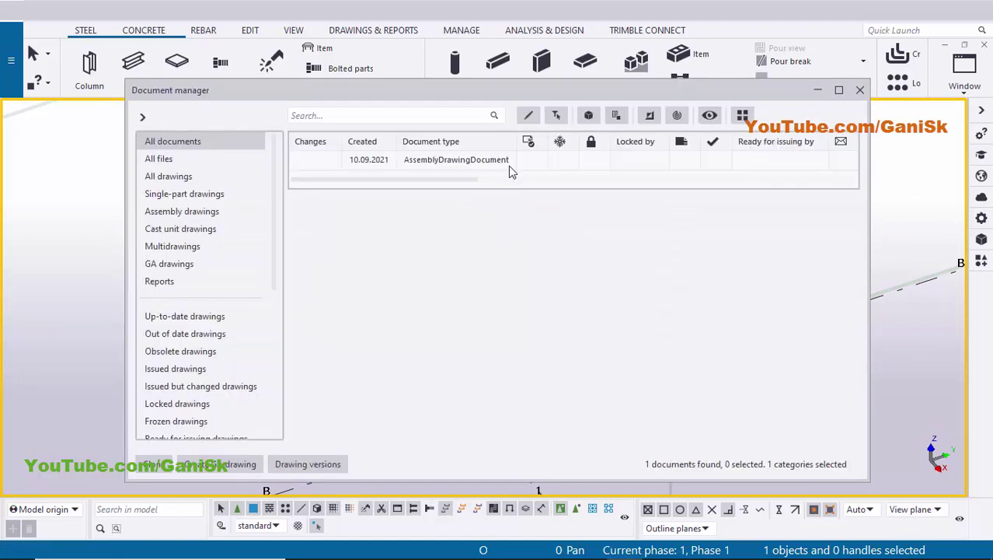
click(509, 163)
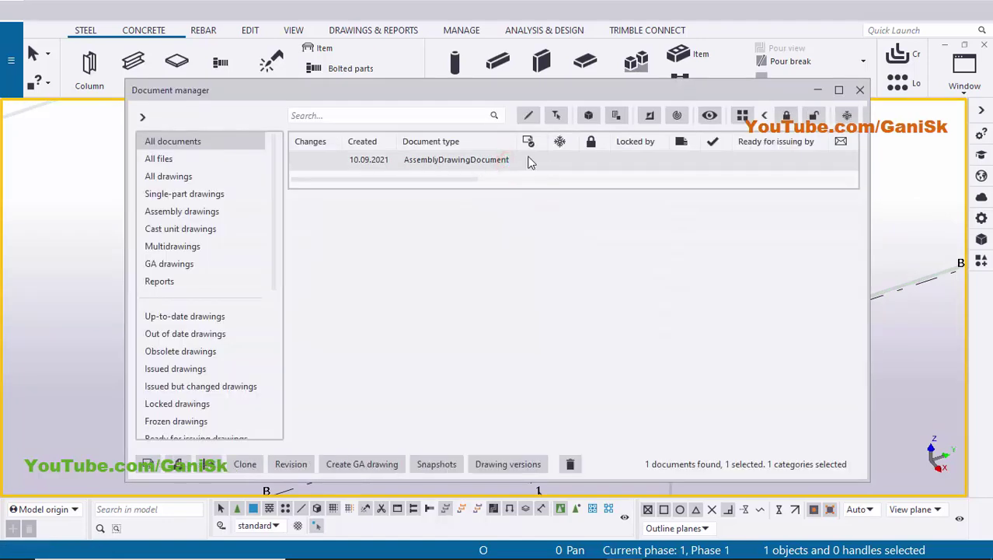
scroll(609, 158, right, 3)
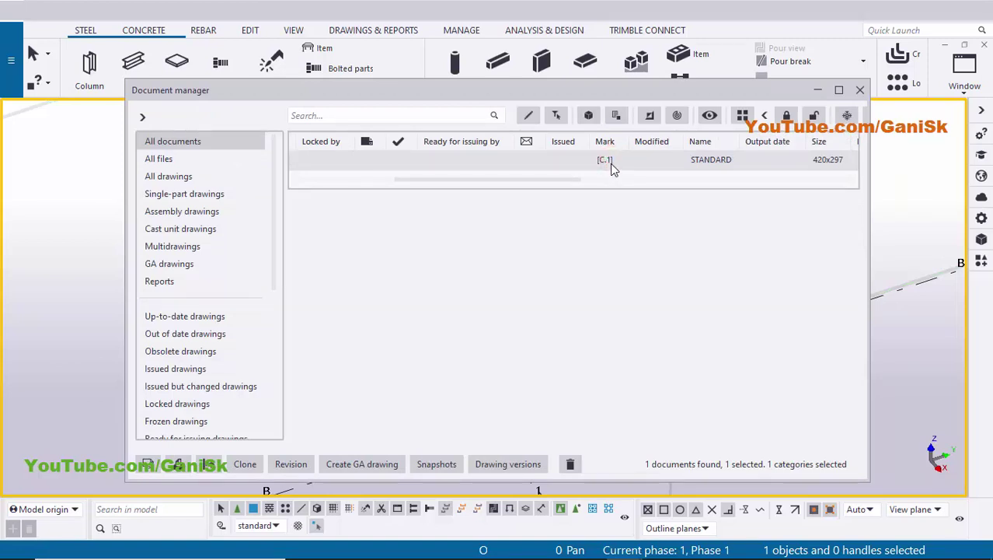
double_click(609, 162)
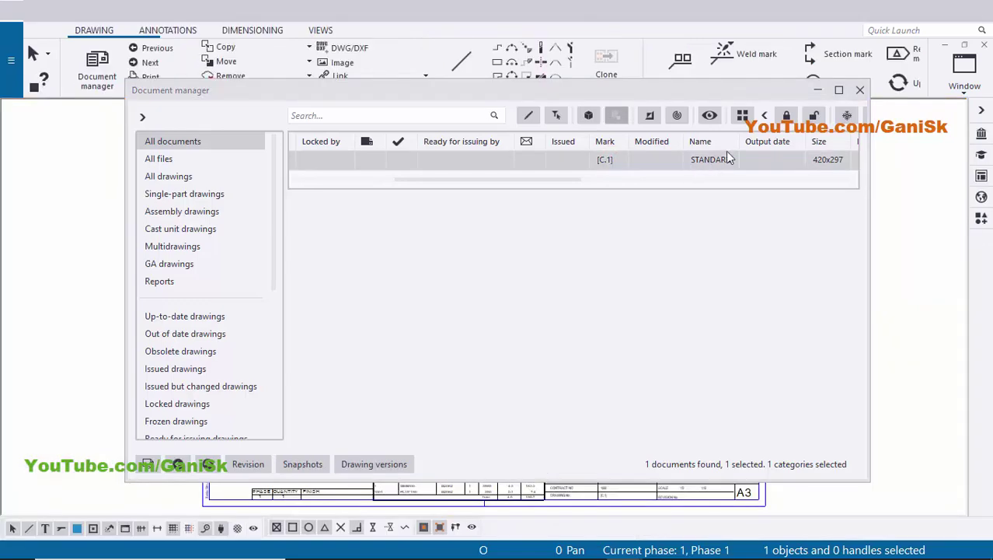
click(861, 90)
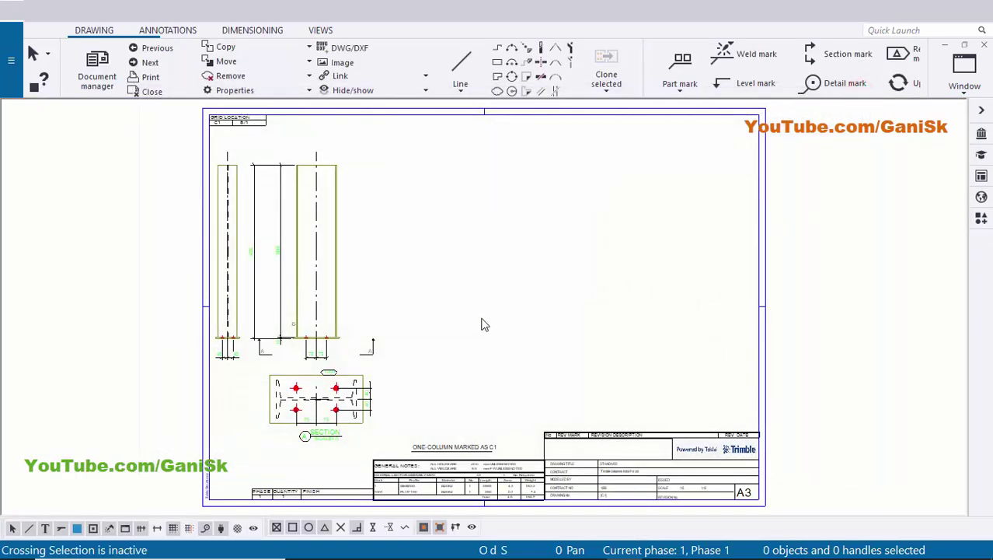
Step: Delete section view A below the column together with its section marks
middle_drag(613, 323, 634, 321)
scroll(453, 280, up, 3)
scroll(453, 282, down, 3)
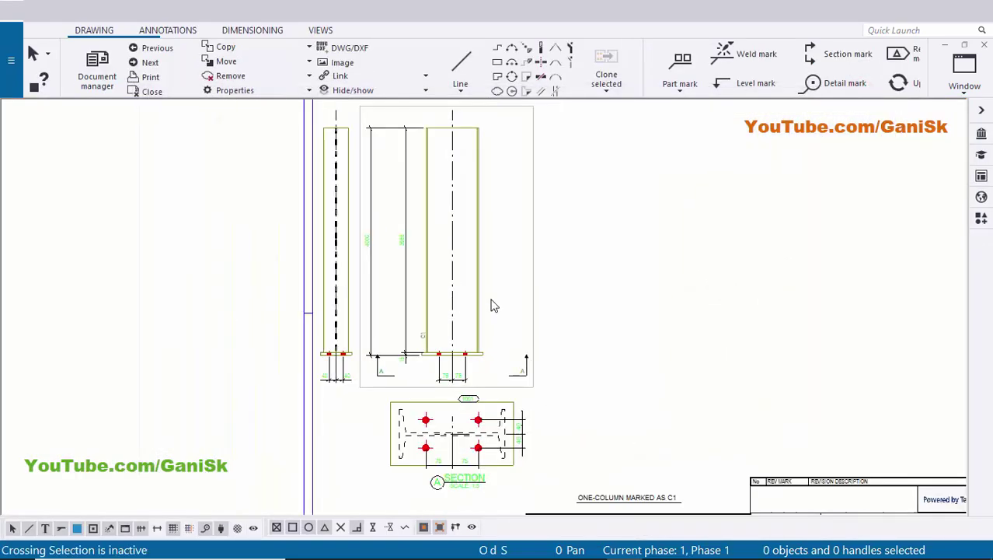
middle_drag(496, 272, 490, 239)
scroll(536, 243, up, 2)
scroll(466, 244, down, 2)
scroll(486, 208, up, 2)
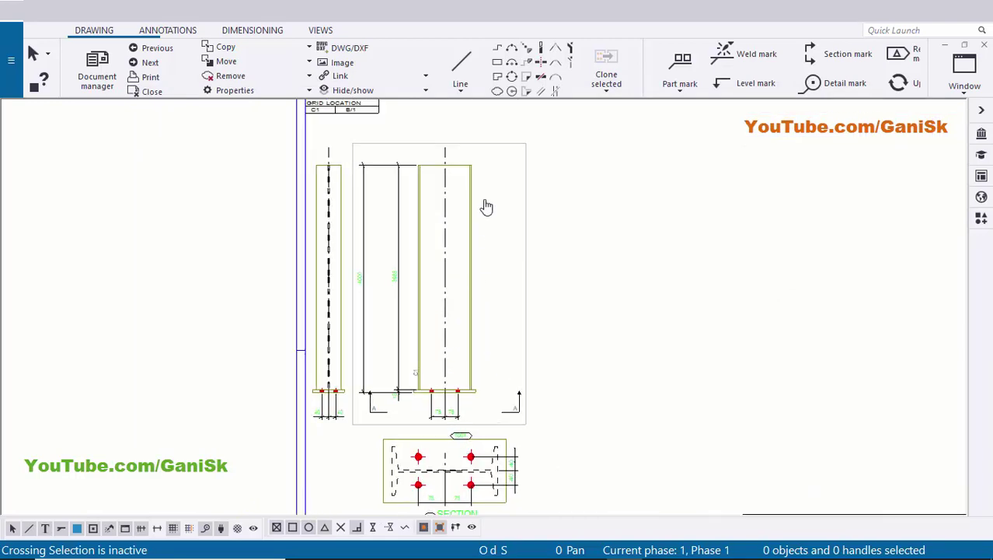
middle_drag(542, 285, 537, 262)
scroll(531, 343, up, 2)
drag(591, 358, 335, 323)
key(Delete)
Step: Delete the narrow side view of the column from the drawing
middle_drag(340, 355, 444, 421)
drag(383, 387, 366, 275)
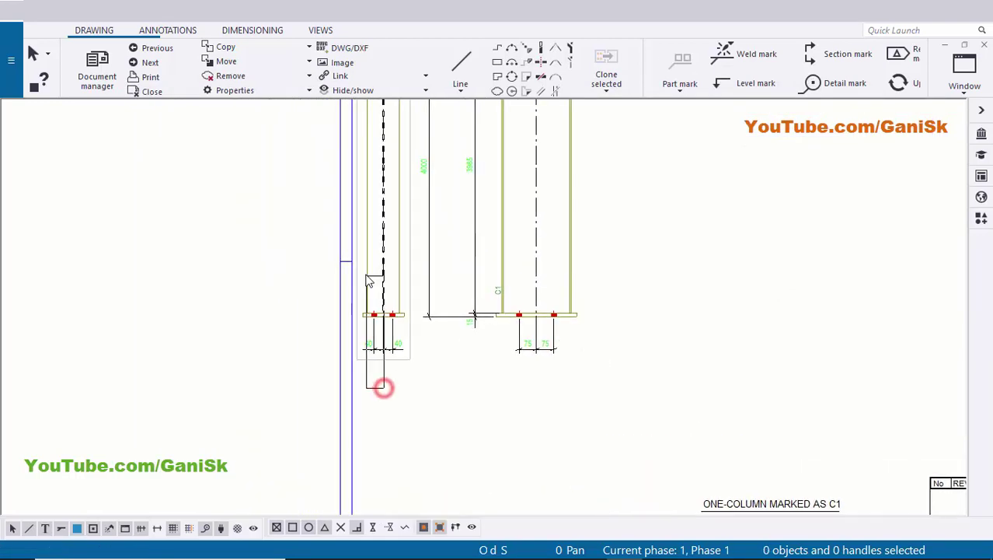
key(Delete)
Step: Delete the column length, plate thickness and bolt spacing dimensions from the remaining column view
scroll(499, 296, down, 2)
scroll(463, 388, up, 1)
drag(450, 339, 398, 314)
key(Delete)
scroll(495, 427, up, 2)
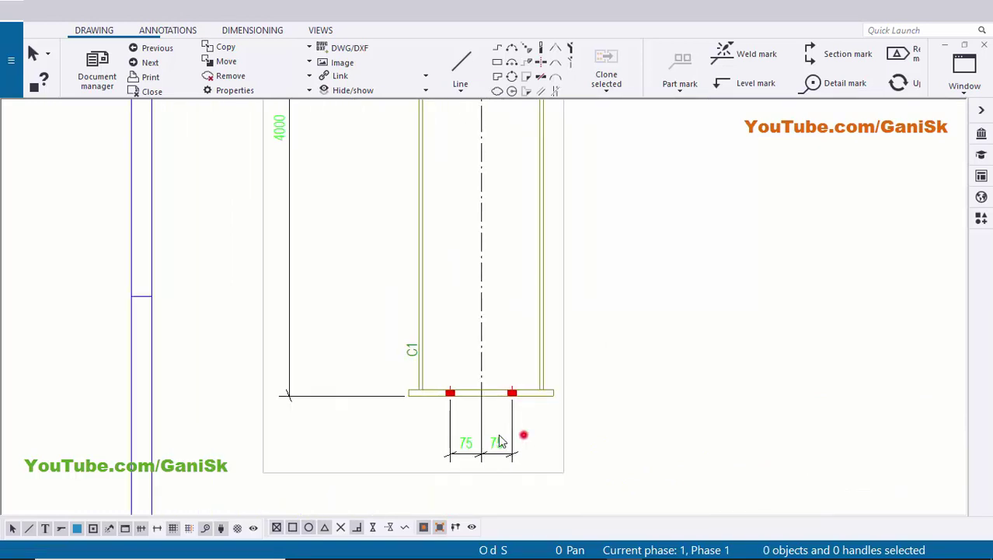
drag(524, 434, 325, 354)
key(Delete)
scroll(386, 412, up, 1)
key(Delete)
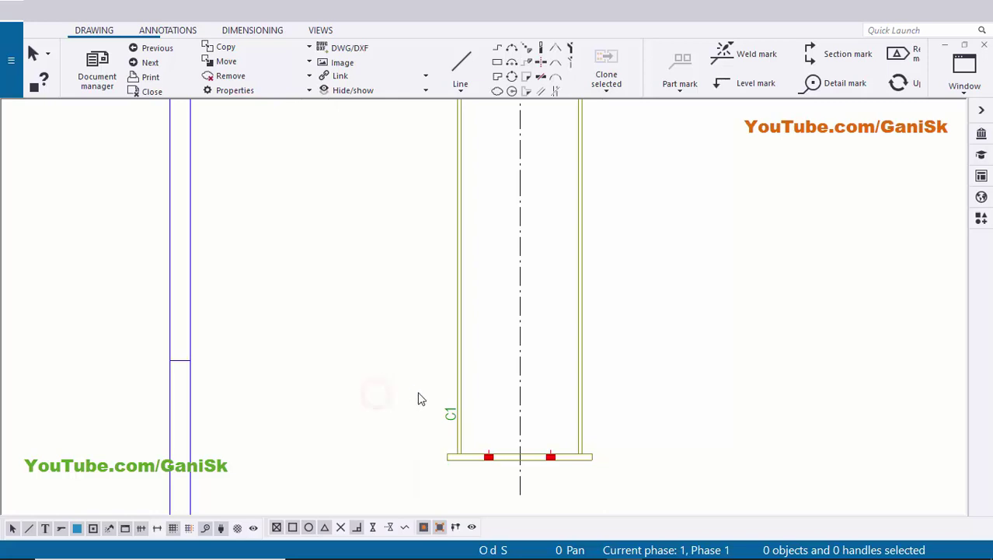
Step: Delete the C1 mark beside the column's flange in the remaining view
scroll(456, 420, up, 1)
click(456, 419)
key(Delete)
scroll(466, 415, down, 3)
scroll(378, 175, up, 2)
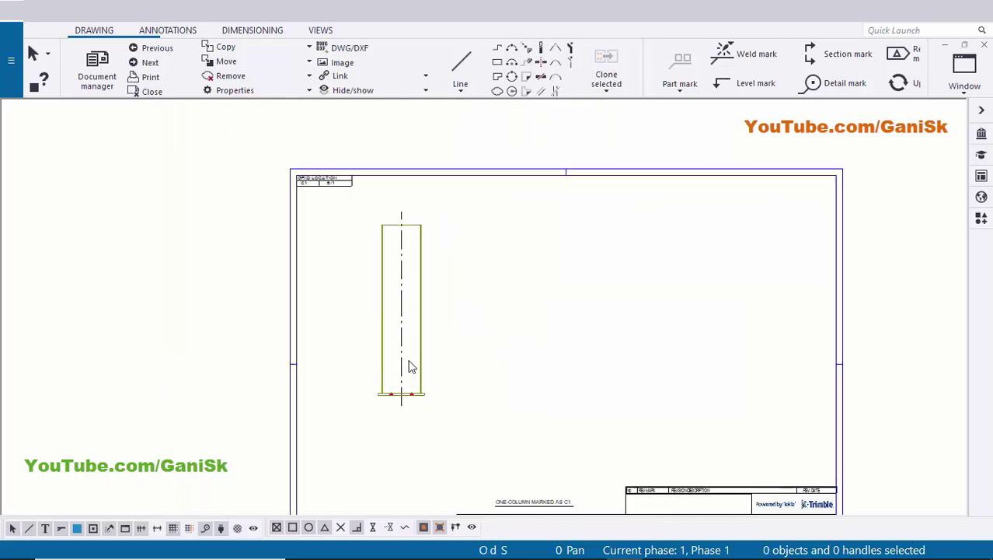
Step: Move the remaining column view sideways on the sheet, away from the drawing border
scroll(447, 418, down, 2)
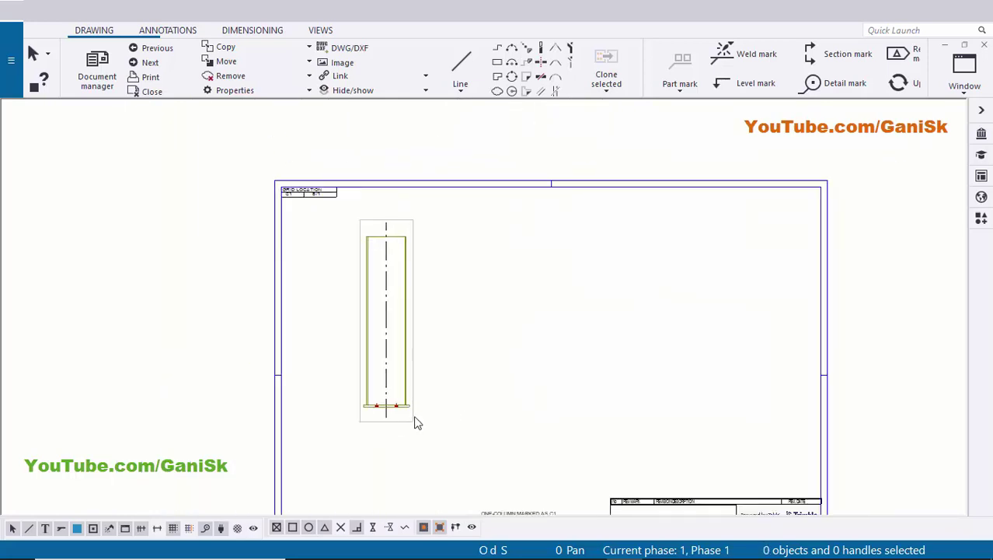
drag(414, 421, 538, 431)
click(588, 412)
scroll(548, 411, up, 1)
scroll(545, 405, up, 3)
middle_drag(485, 446, 431, 497)
scroll(435, 493, down, 2)
scroll(491, 390, down, 1)
middle_drag(486, 385, 486, 354)
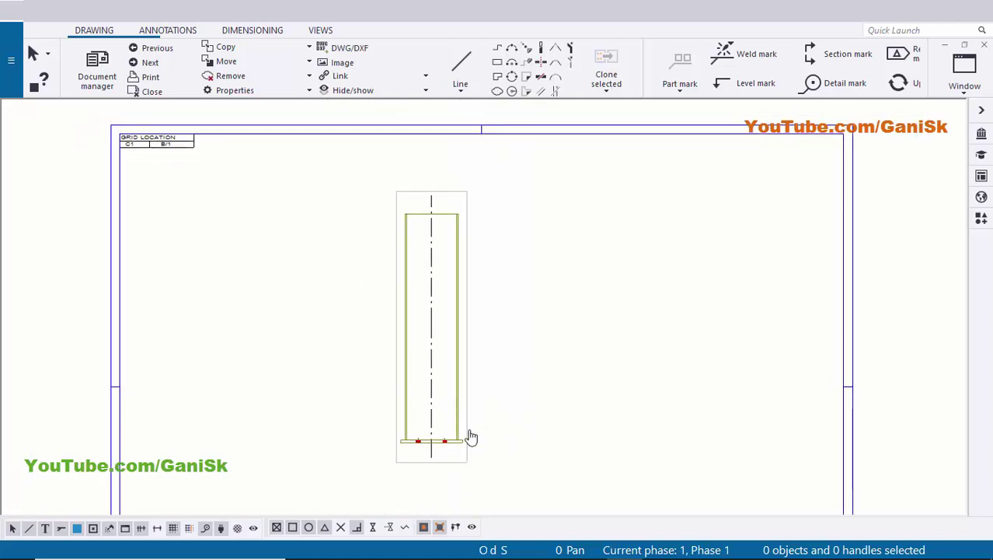
Step: Open the column view's properties, check its scale setting and close the properties
scroll(470, 458, up, 1)
middle_drag(468, 464, 477, 427)
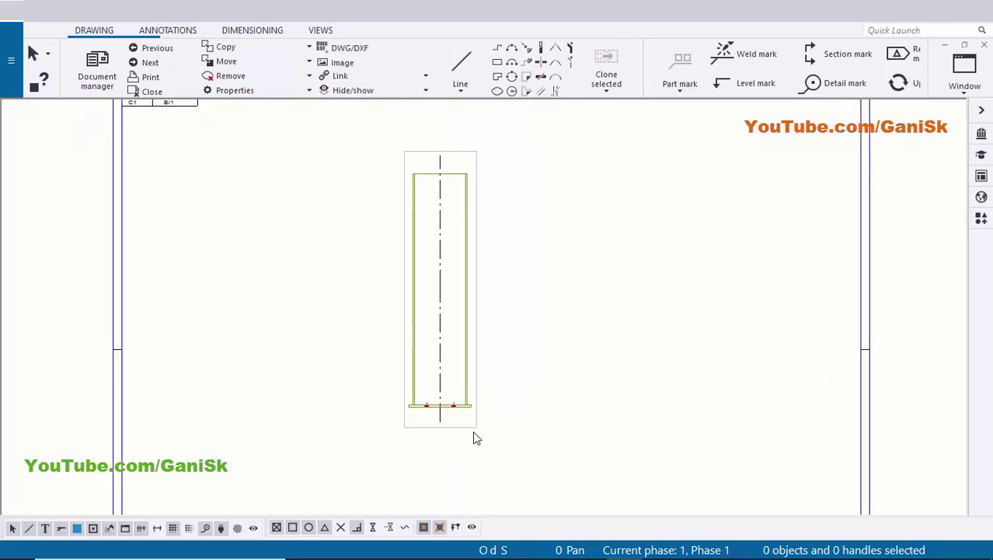
click(474, 430)
double_click(581, 428)
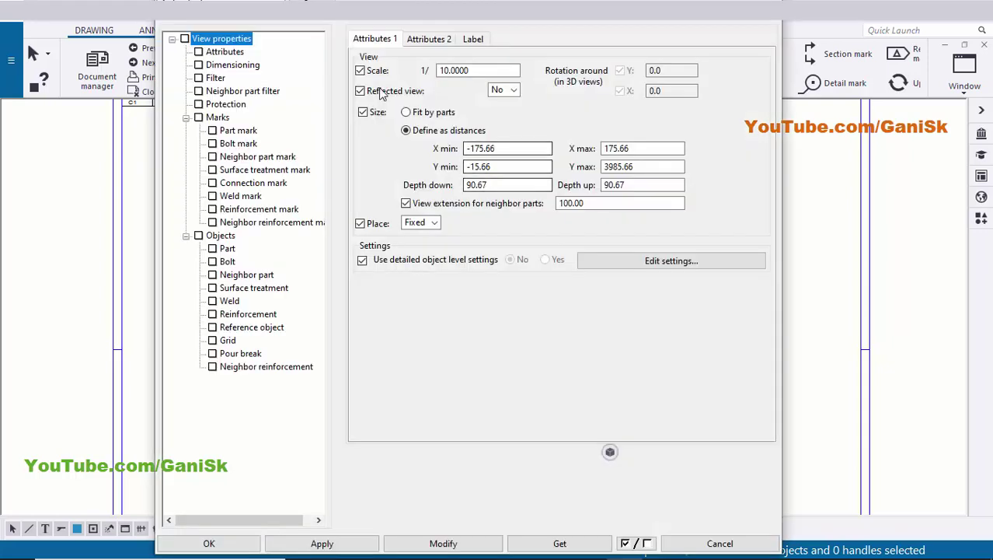
mouse_move(476, 70)
mouse_down()
mouse_move(412, 69)
mouse_move(486, 74)
mouse_up()
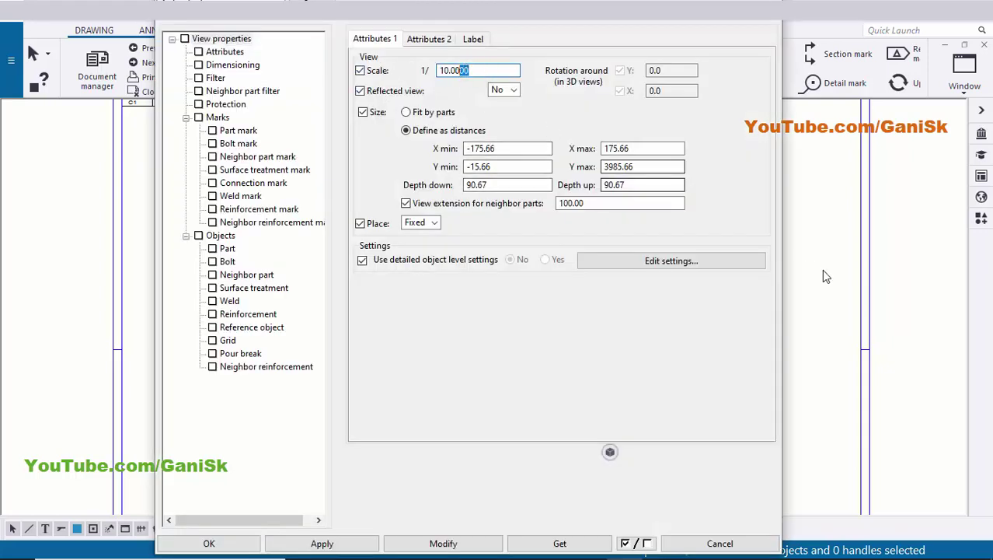
scroll(826, 339, down, 3)
mouse_move(825, 338)
middle_down()
mouse_move(871, 284)
mouse_move(984, 296)
middle_up()
scroll(874, 318, up, 2)
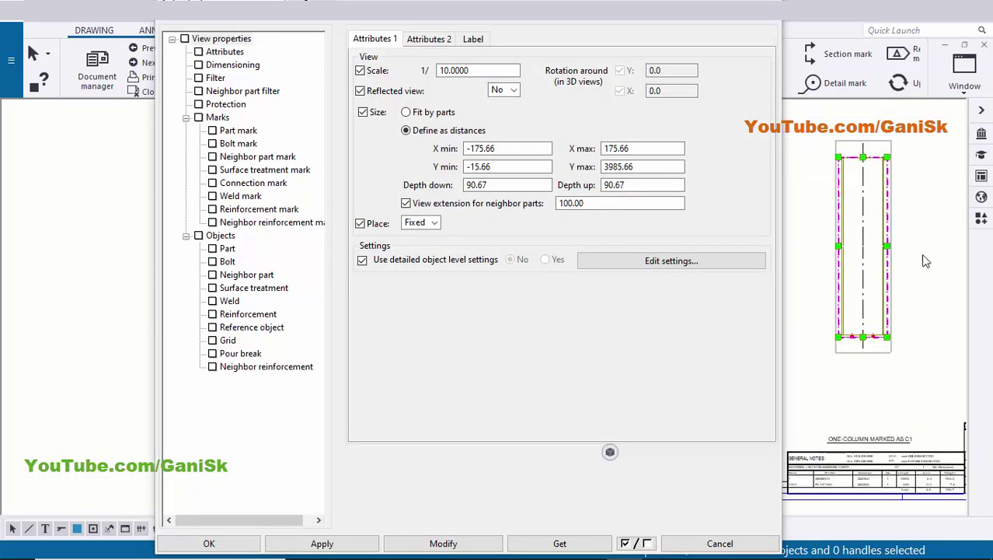
middle_drag(904, 301, 905, 348)
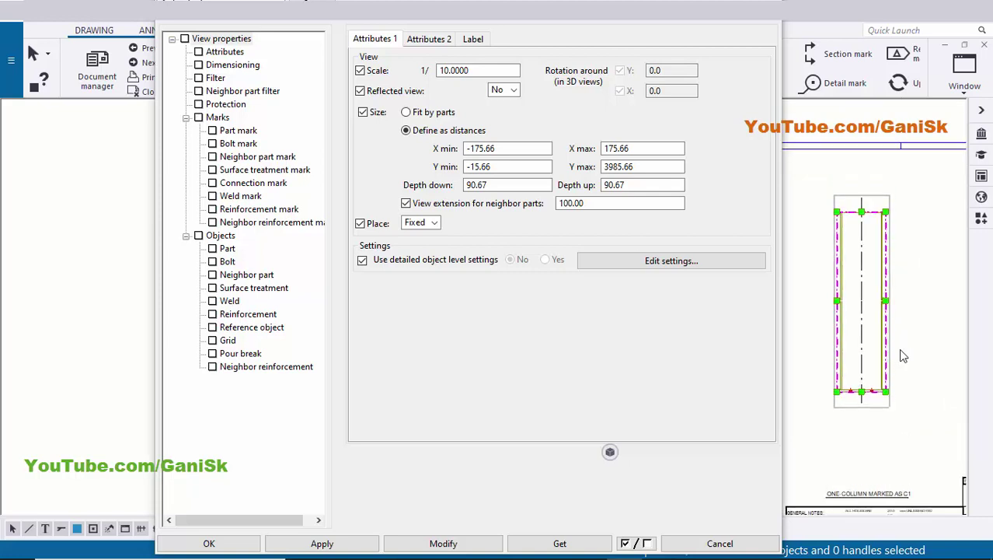
double_click(471, 70)
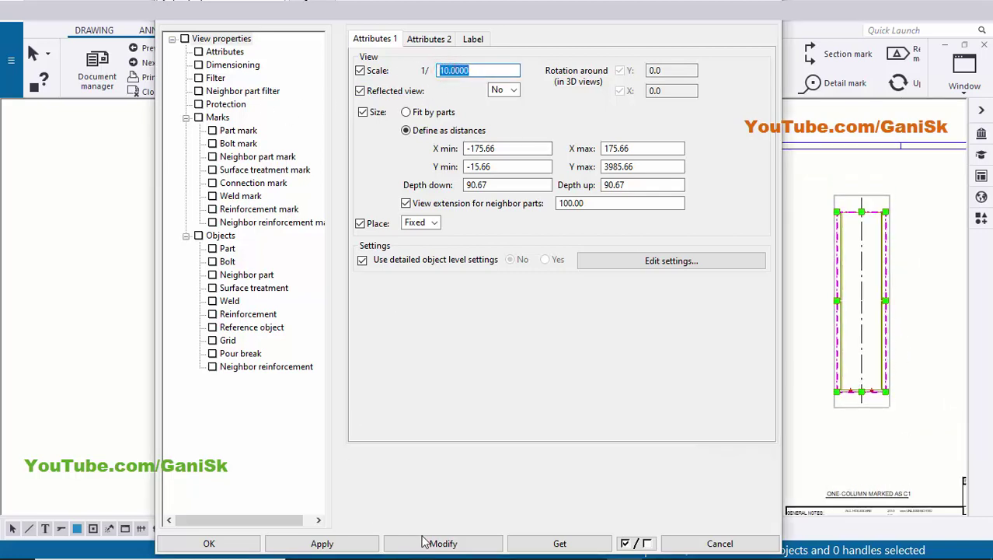
click(398, 542)
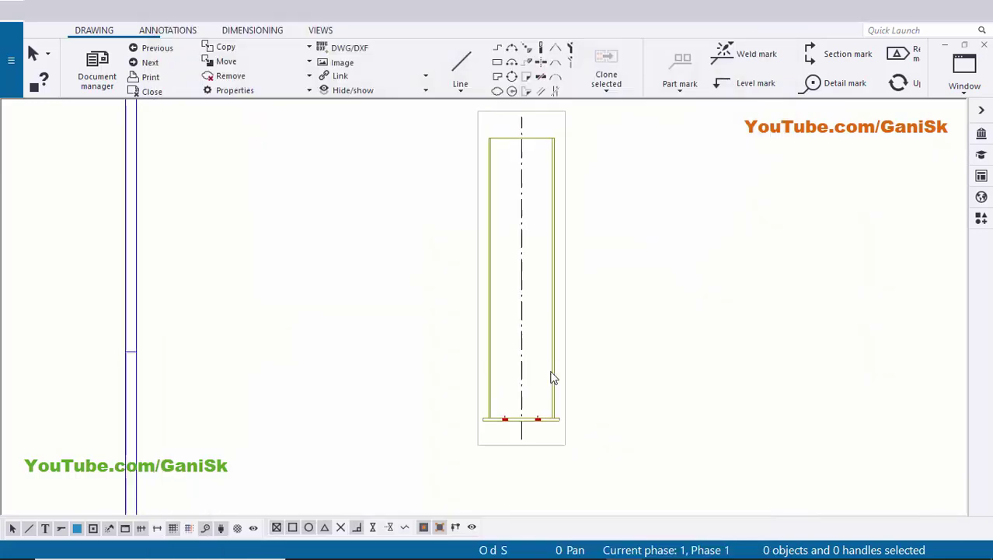
Step: Examine the part marks and profiles in the material list, comparing them with the column and base plate
scroll(551, 377, down, 3)
mouse_move(553, 375)
middle_down()
mouse_move(552, 202)
mouse_move(517, 187)
middle_up()
scroll(508, 336, up, 1)
scroll(509, 341, up, 5)
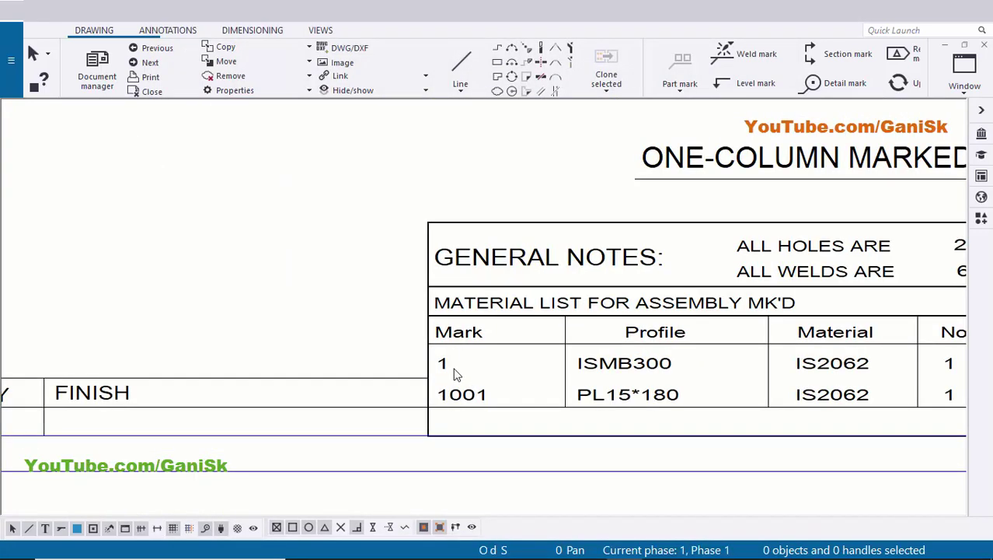
middle_drag(456, 373, 507, 357)
scroll(502, 363, up, 2)
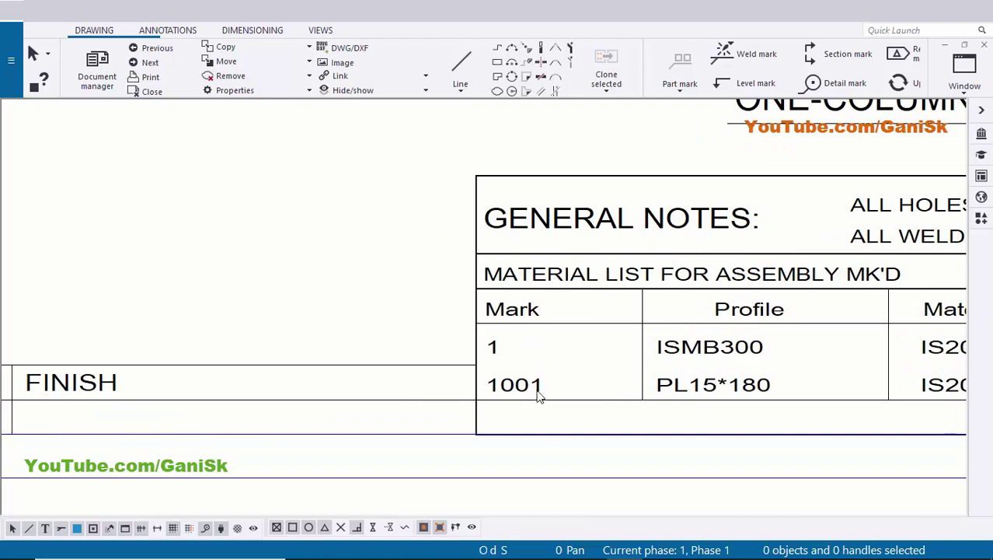
scroll(535, 397, down, 5)
middle_drag(556, 279, 529, 457)
scroll(528, 457, down, 2)
middle_drag(548, 247, 504, 363)
scroll(503, 364, down, 1)
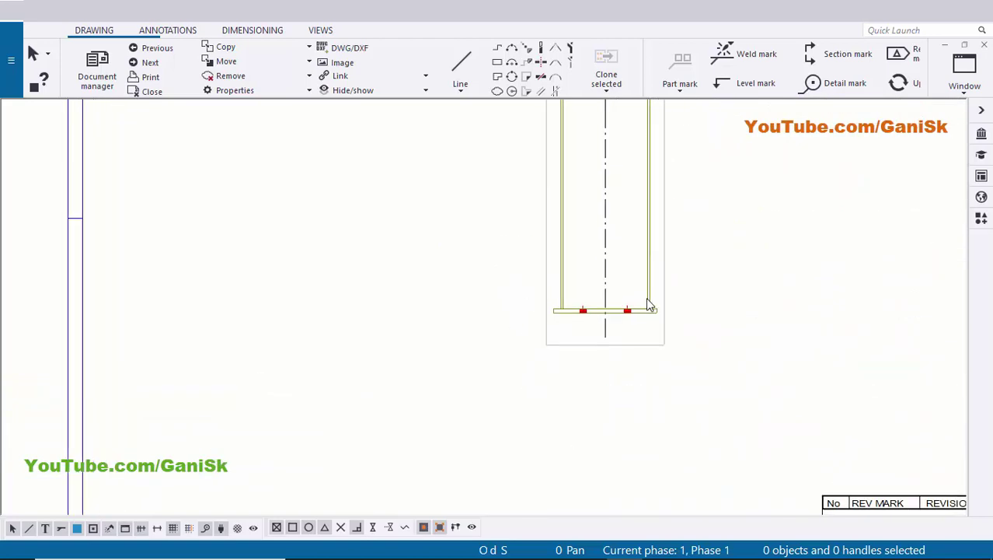
Step: Add a part mark to the column in the drawing view using the applied mark properties
middle_drag(650, 303, 583, 313)
scroll(584, 313, down, 4)
click(573, 338)
scroll(578, 360, up, 2)
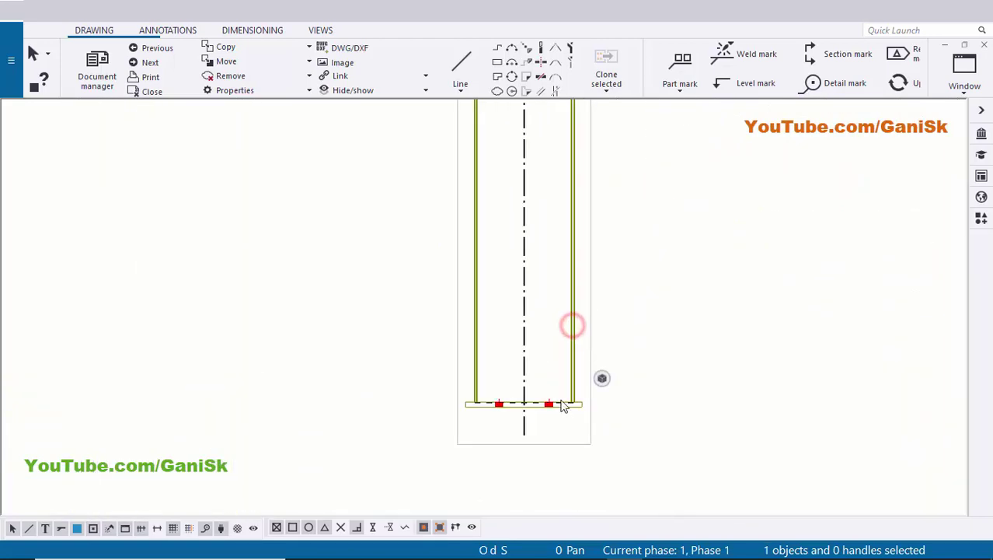
scroll(560, 369, up, 1)
scroll(556, 369, up, 2)
click(555, 370)
scroll(554, 369, down, 4)
middle_drag(435, 342, 473, 398)
scroll(485, 341, up, 3)
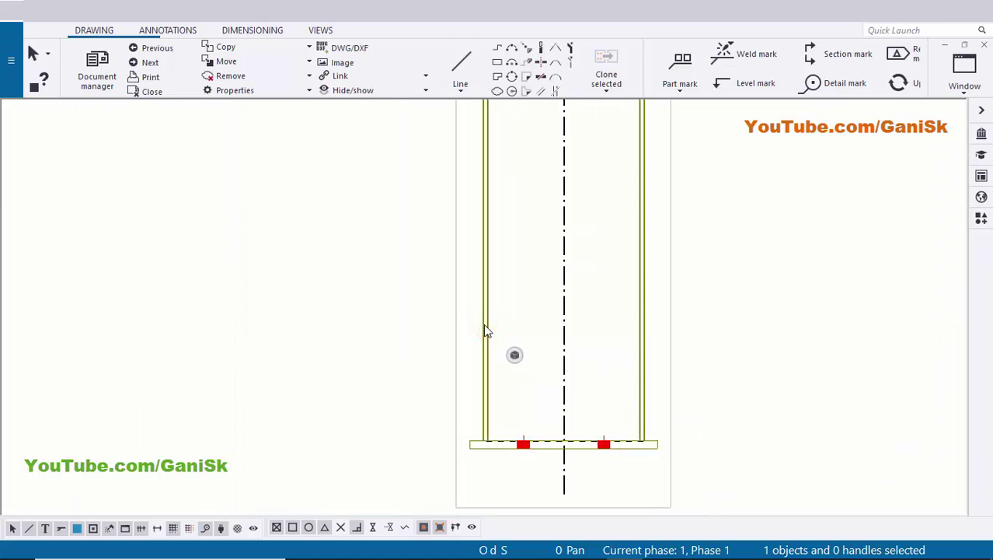
right_click(484, 325)
click(552, 166)
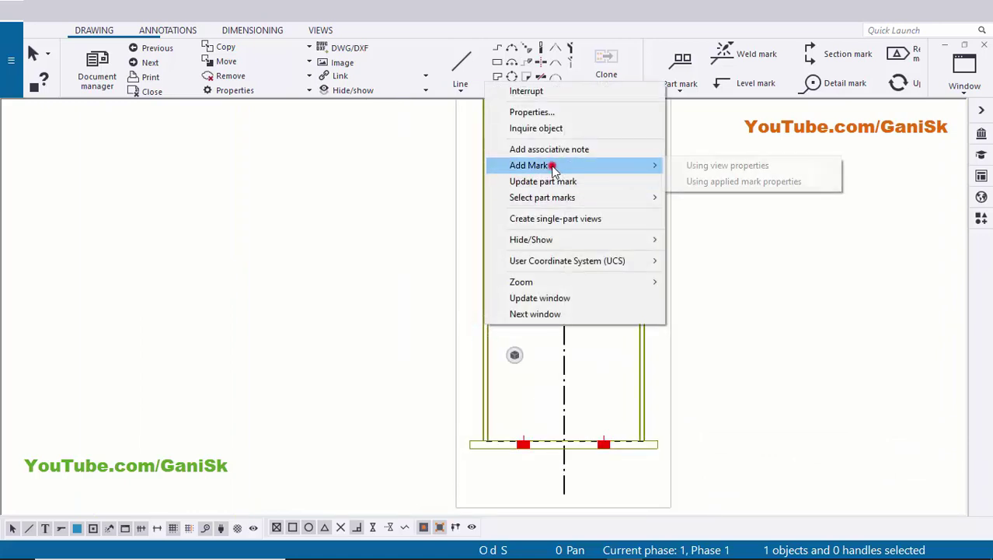
click(738, 182)
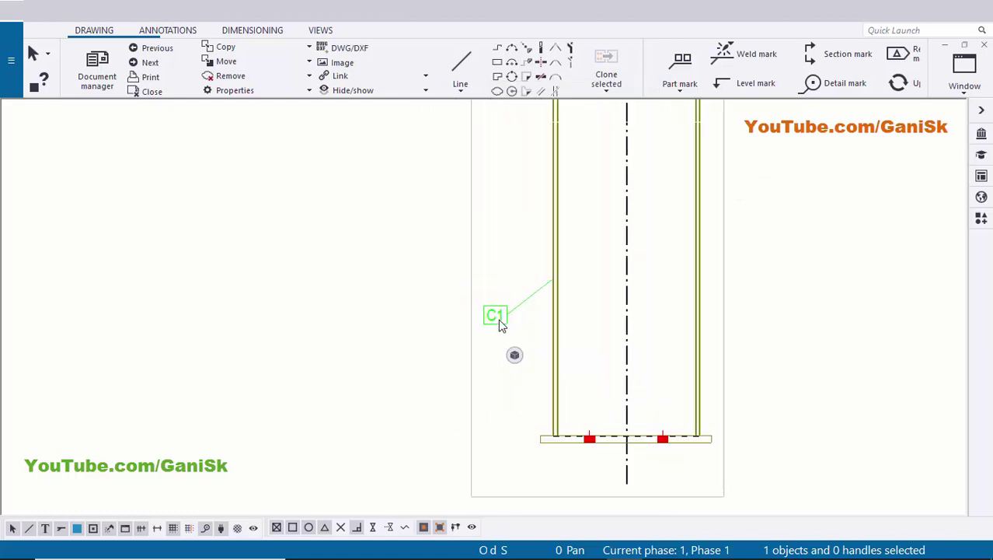
Step: Replace the assembly position with the part position in the content of the column's mark
double_click(497, 315)
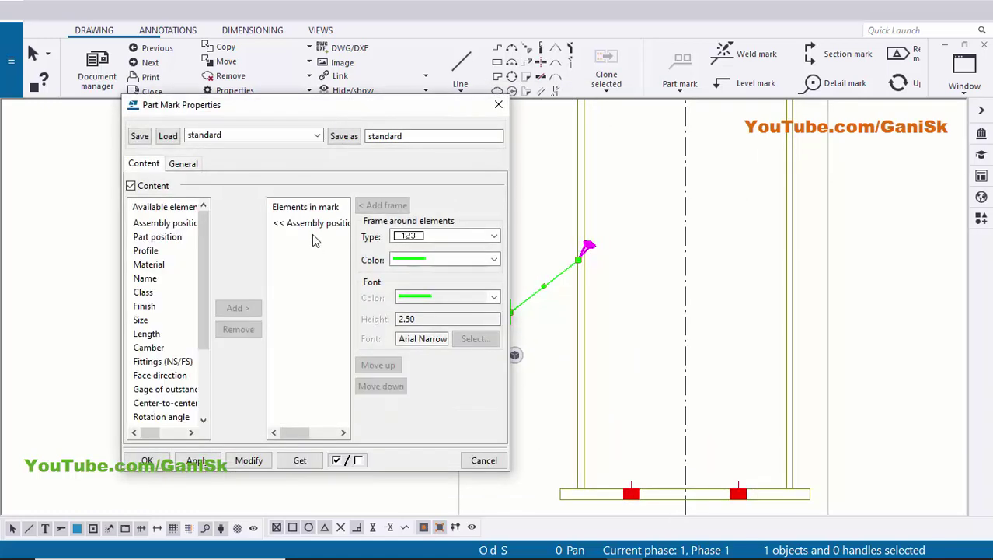
click(311, 225)
click(239, 329)
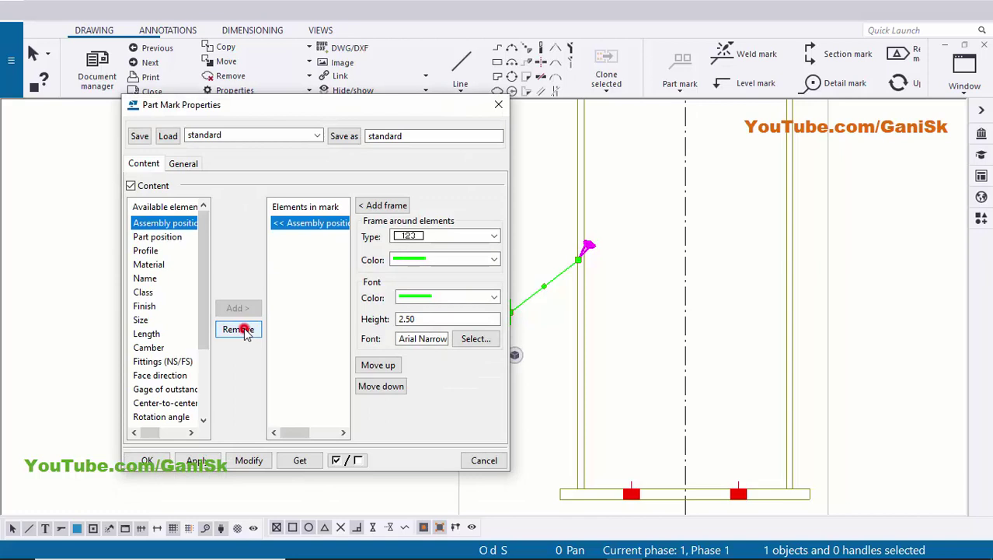
click(170, 237)
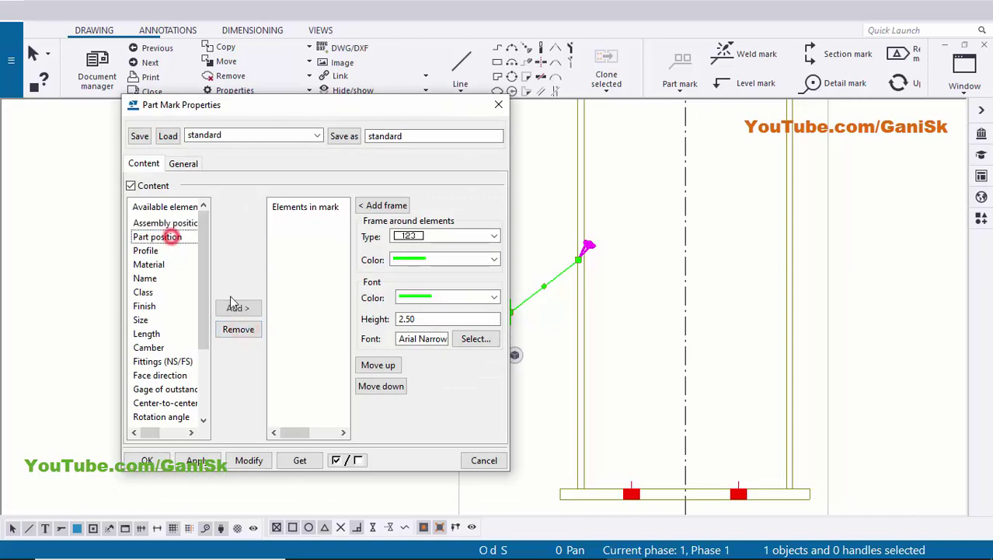
click(248, 460)
scroll(645, 311, up, 5)
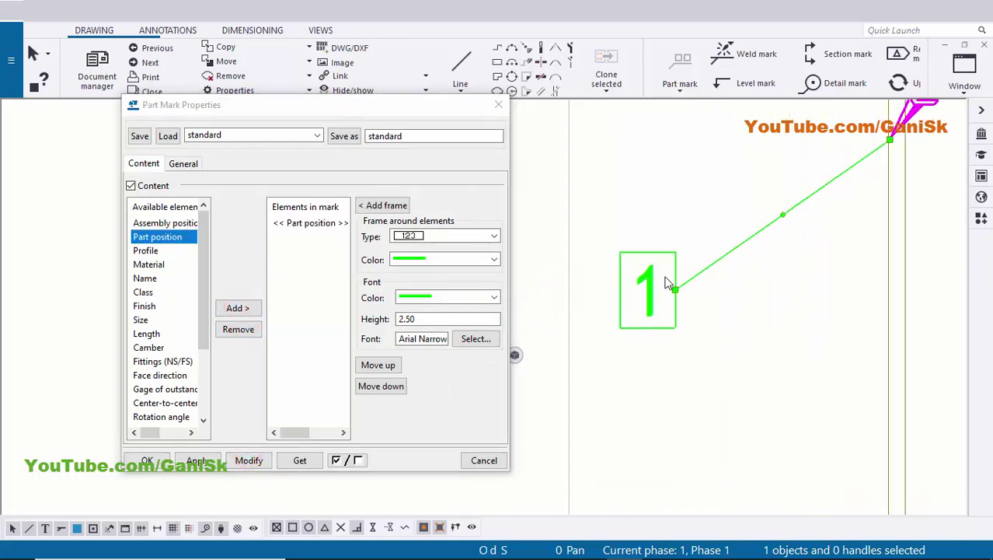
scroll(655, 342, down, 2)
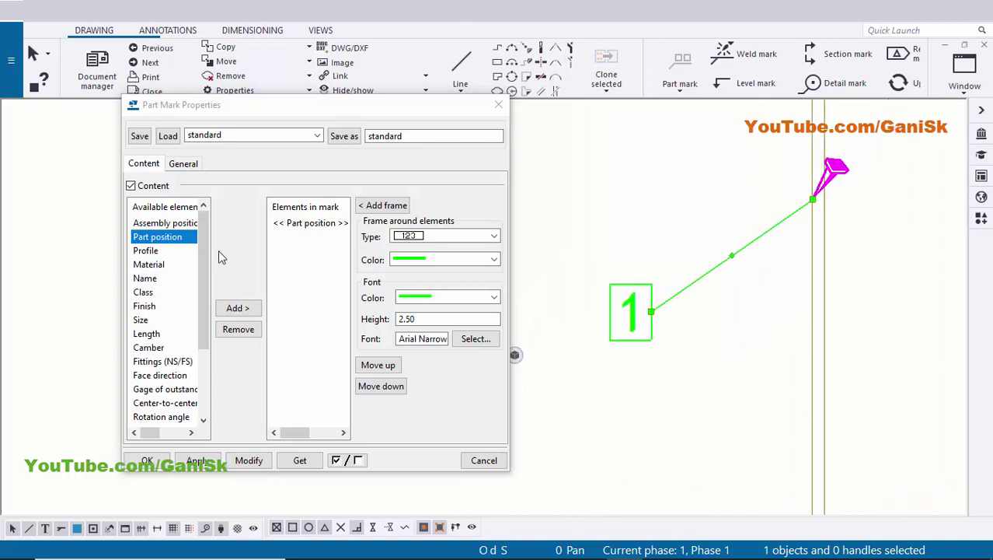
Step: Try a rounded frame around the column's part mark
click(184, 164)
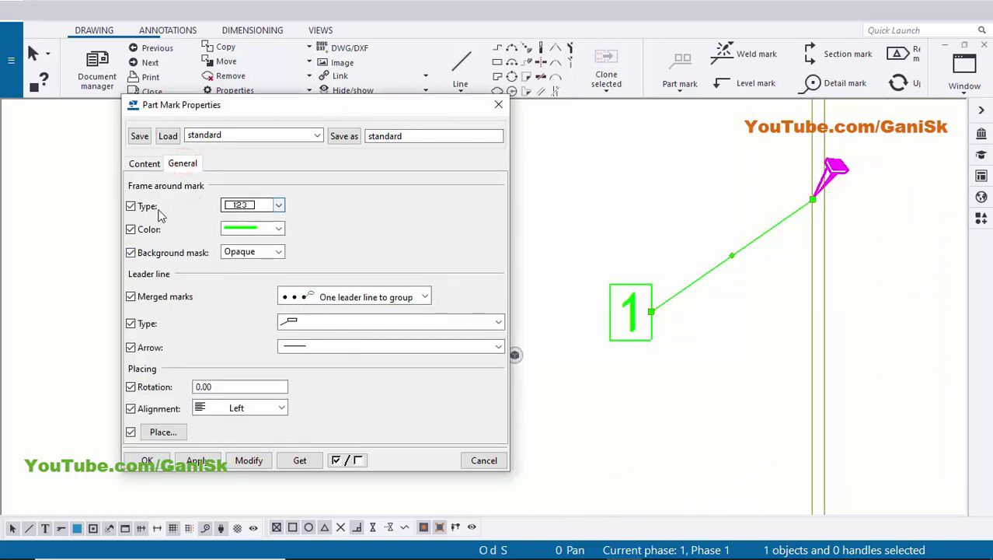
click(279, 206)
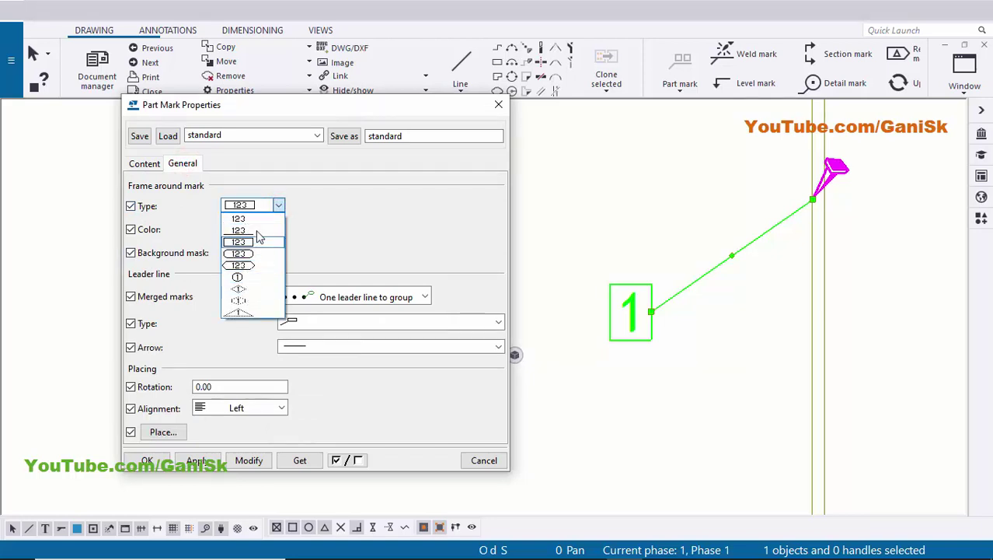
click(247, 253)
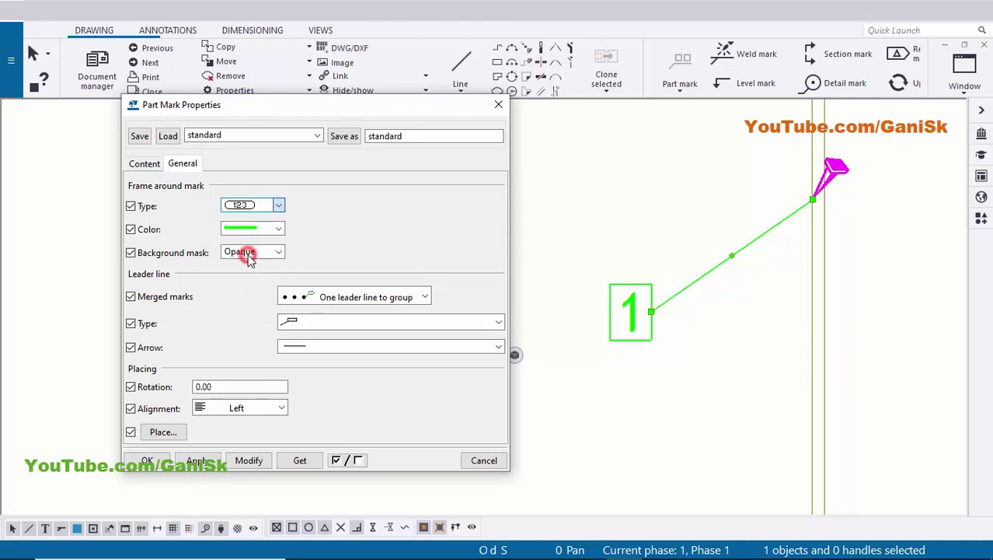
click(249, 460)
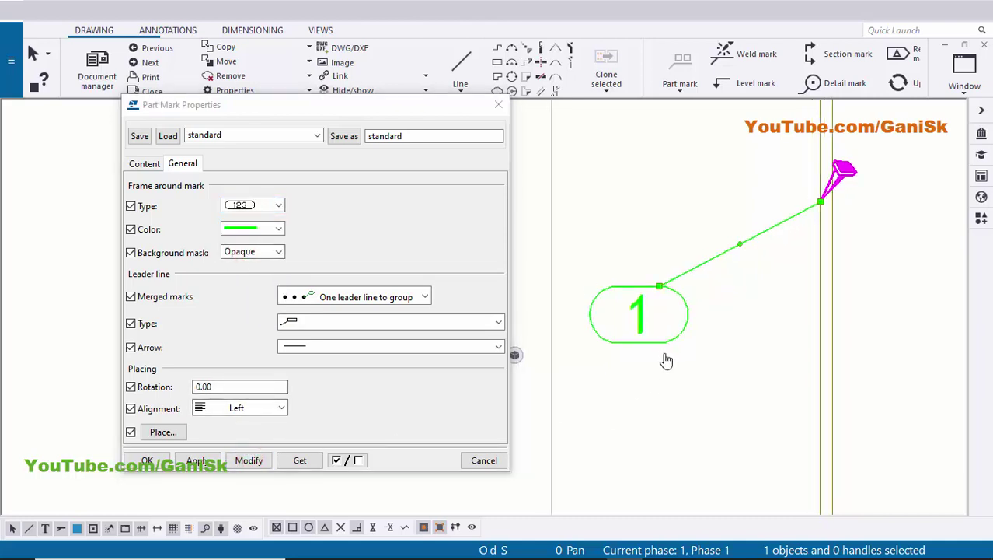
Step: Try the column's part mark without any frame around it
click(271, 204)
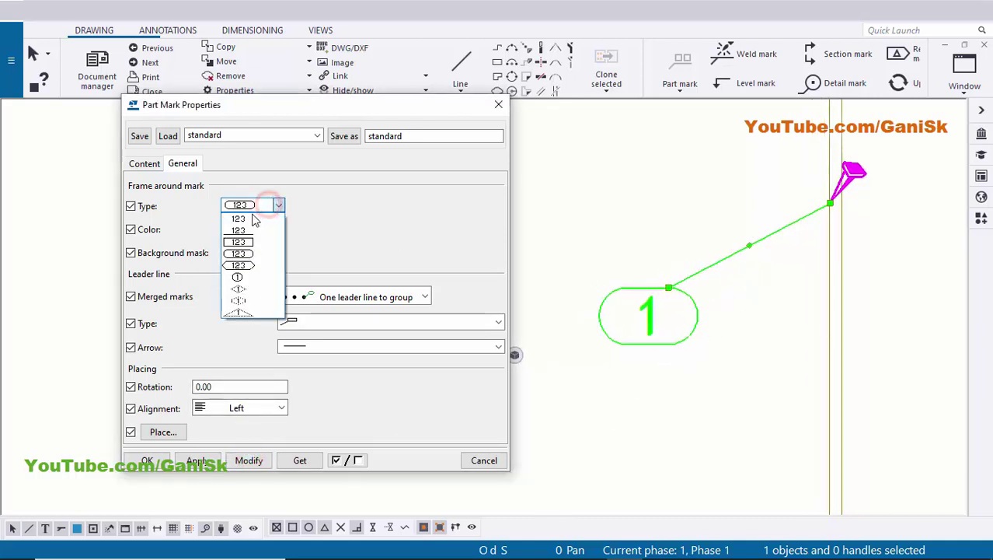
click(250, 219)
click(256, 460)
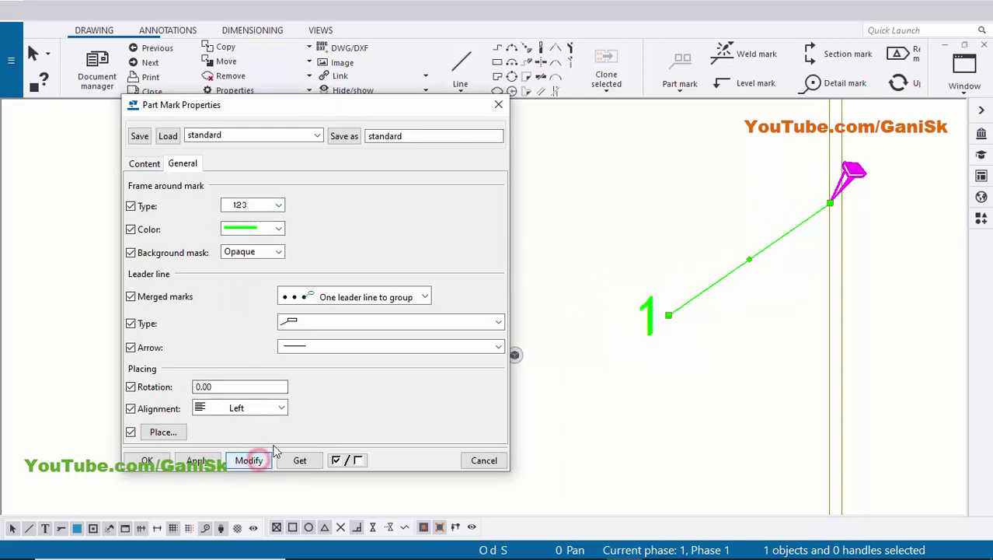
scroll(664, 350, up, 2)
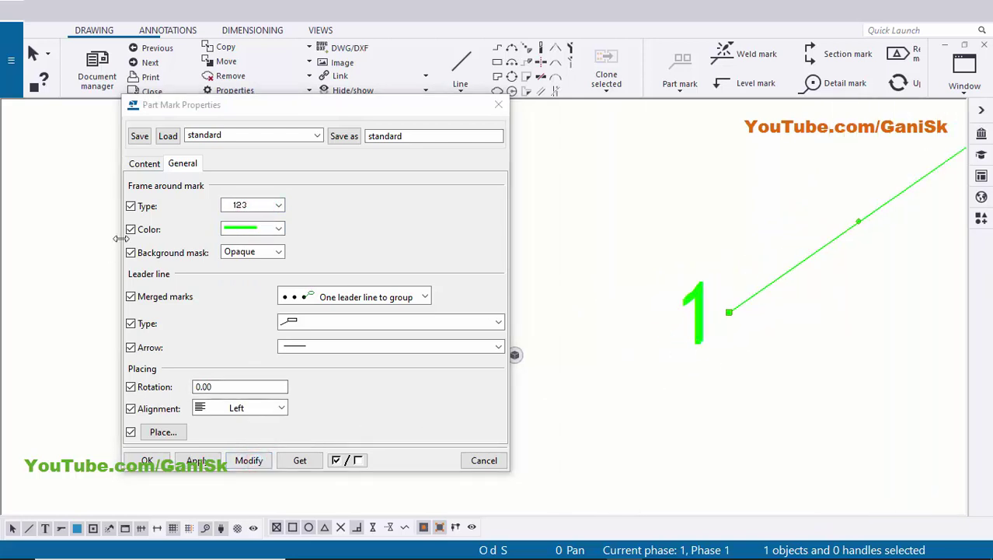
Step: Set the frame around the column's part mark back to a rectangle and accept the mark properties
click(244, 206)
click(243, 242)
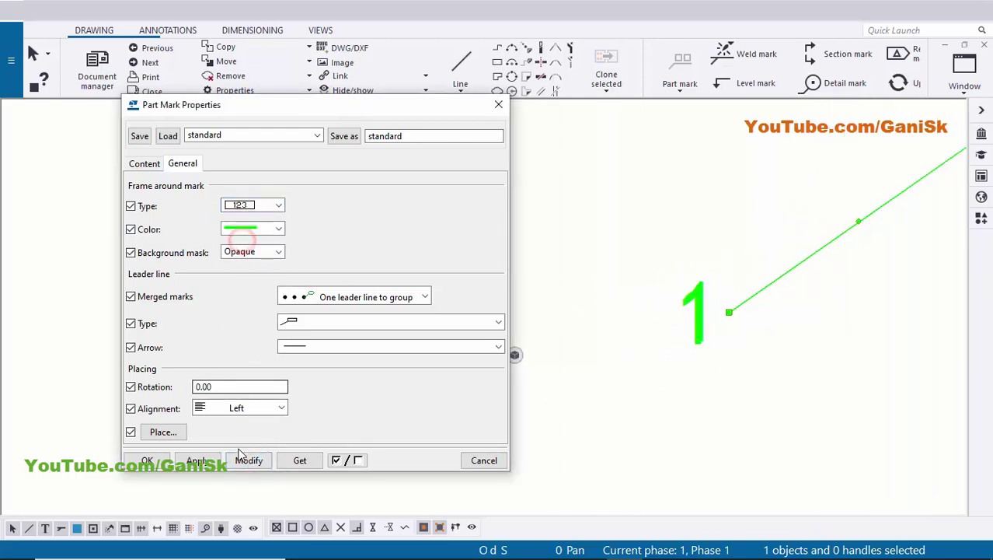
click(244, 460)
click(147, 460)
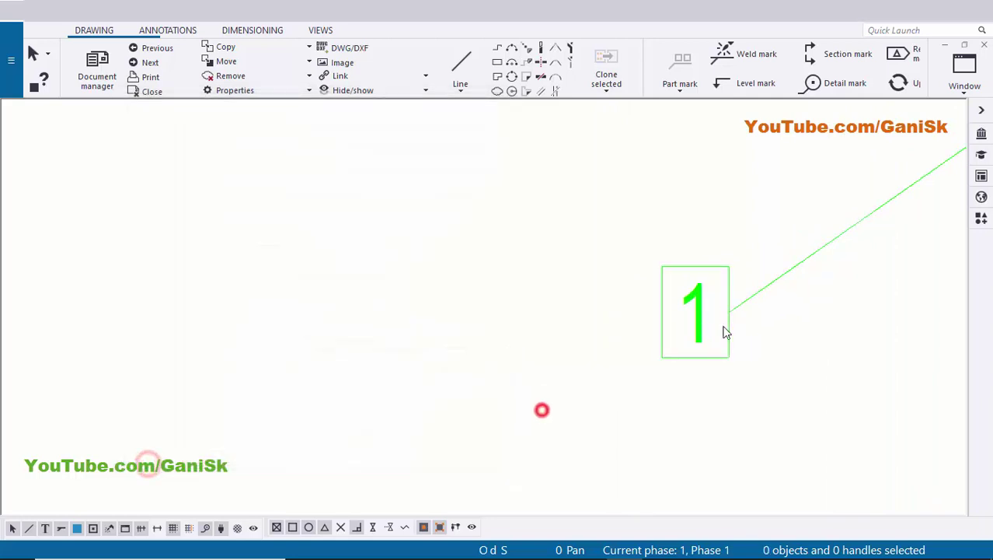
Step: Move the column's part mark closer to the column flange
middle_drag(723, 332, 437, 365)
click(405, 376)
mouse_move(407, 375)
mouse_down()
mouse_move(535, 309)
mouse_move(517, 301)
mouse_up()
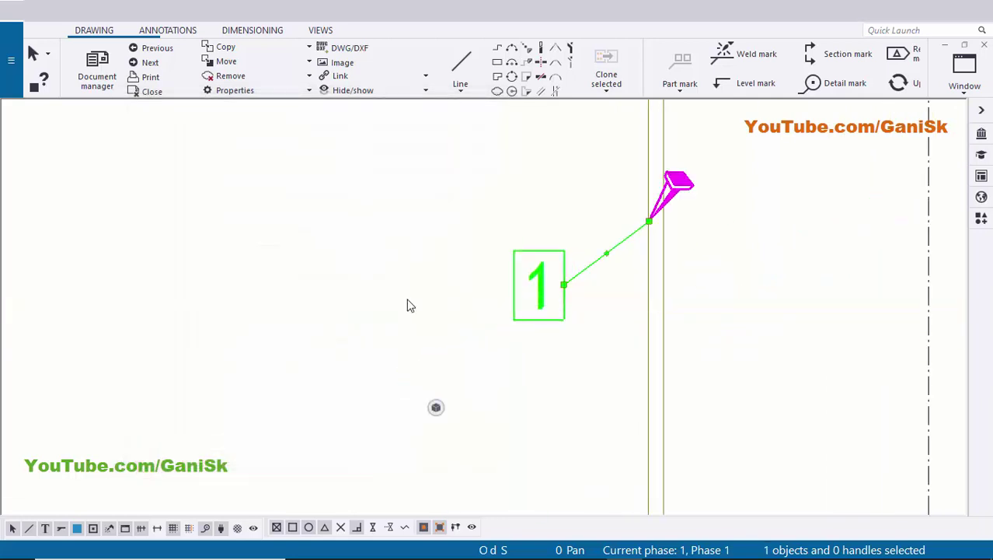
click(395, 298)
Step: Add a part mark to the base plate using the applied mark properties
scroll(519, 306, down, 2)
middle_drag(566, 308, 447, 259)
scroll(447, 260, down, 5)
scroll(505, 307, up, 4)
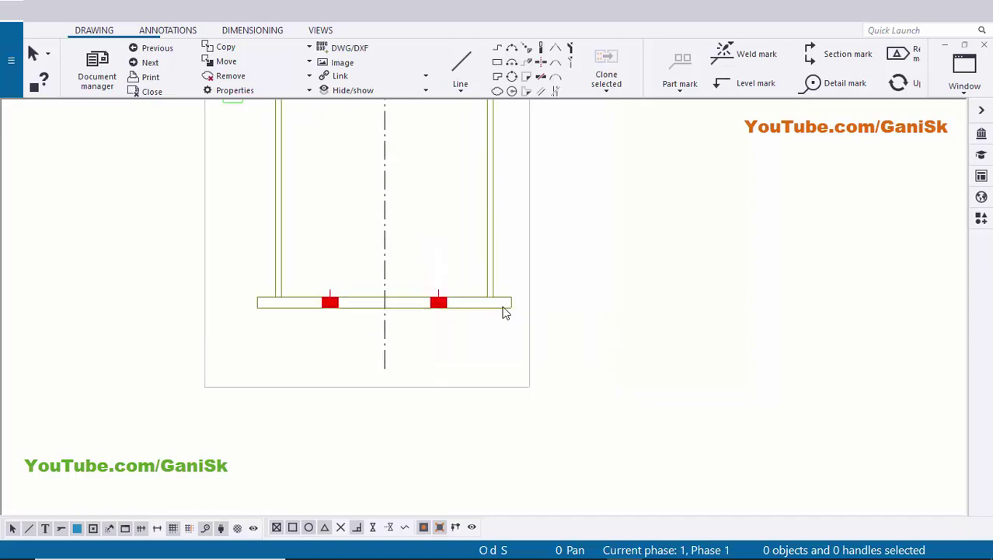
click(497, 306)
right_click(497, 308)
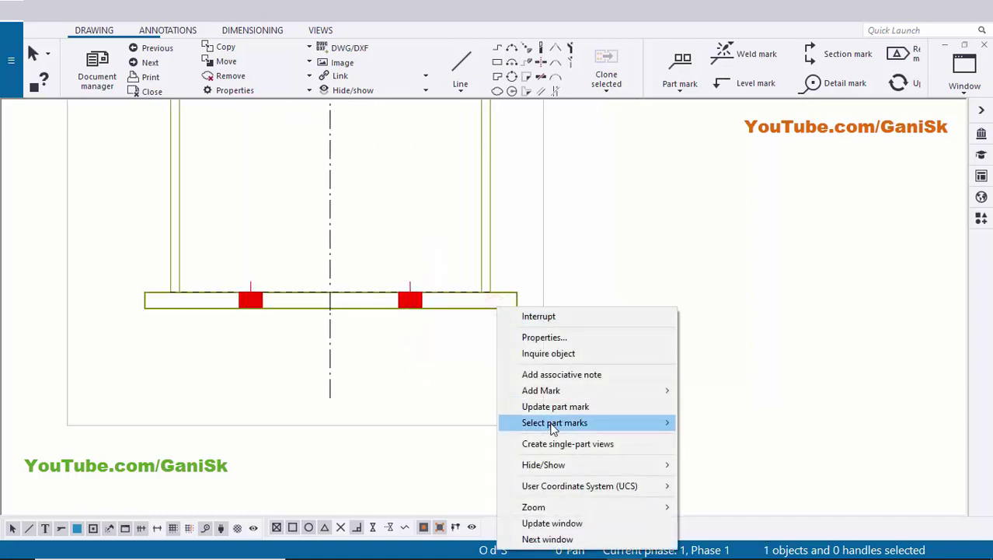
mouse_move(589, 390)
click(720, 406)
scroll(625, 405, down, 2)
scroll(451, 397, down, 1)
middle_drag(446, 429, 474, 410)
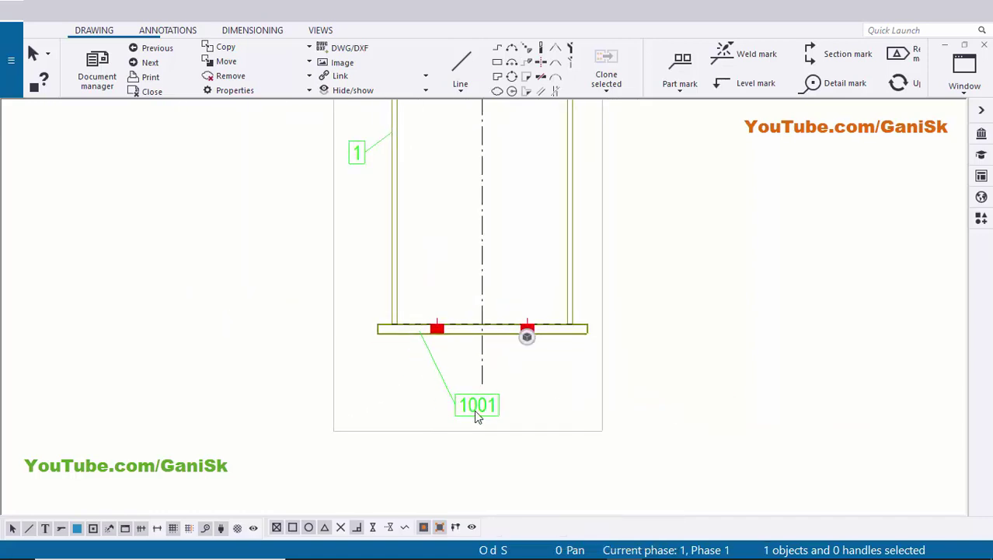
Step: Move the base plate's part mark below the left end of the plate
scroll(474, 409, up, 3)
drag(478, 405, 322, 346)
scroll(334, 365, up, 1)
click(443, 346)
scroll(339, 347, up, 3)
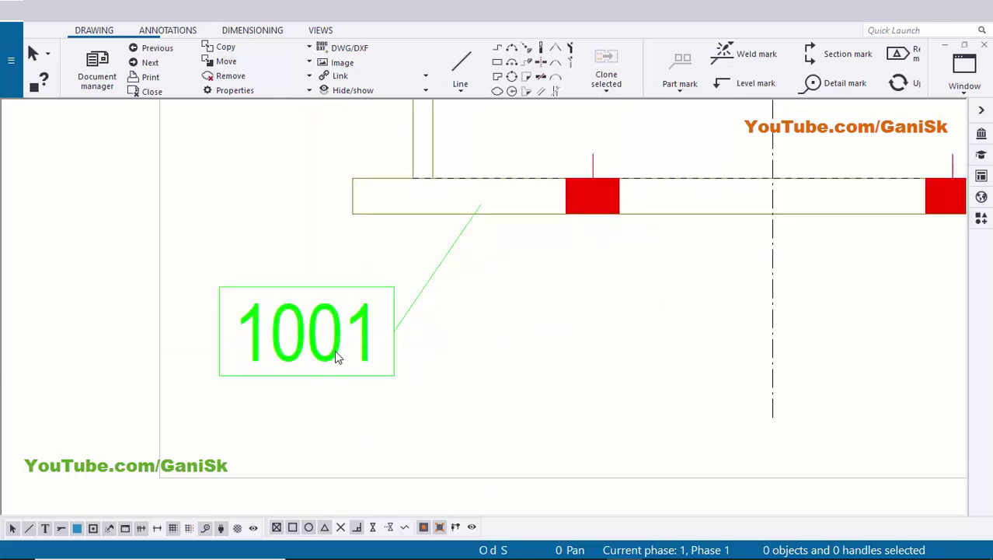
Step: Examine the part marks of the column and base plate in the assembly view
scroll(336, 353, down, 5)
middle_drag(401, 105, 393, 348)
scroll(393, 348, down, 1)
click(388, 289)
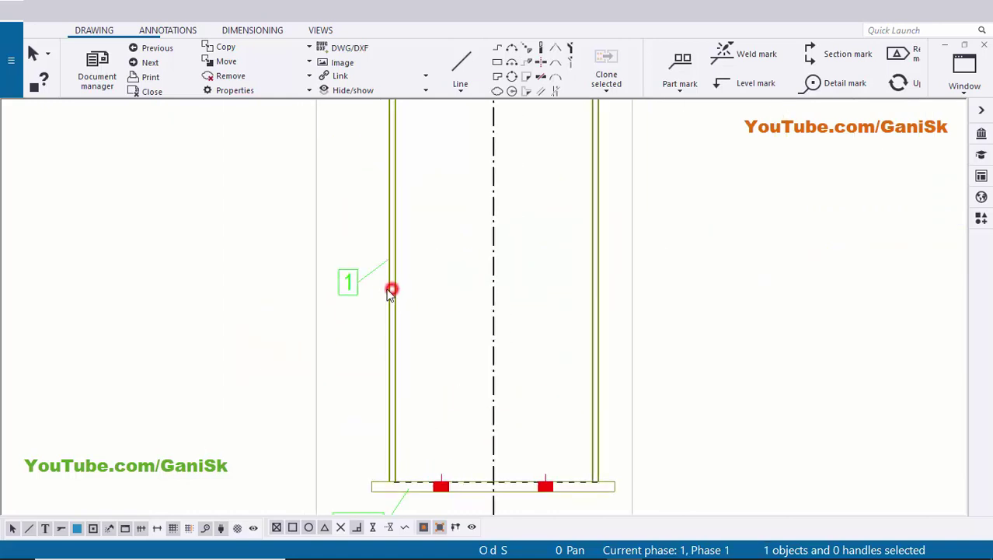
scroll(350, 288, up, 4)
scroll(338, 290, down, 3)
click(519, 294)
scroll(529, 305, down, 6)
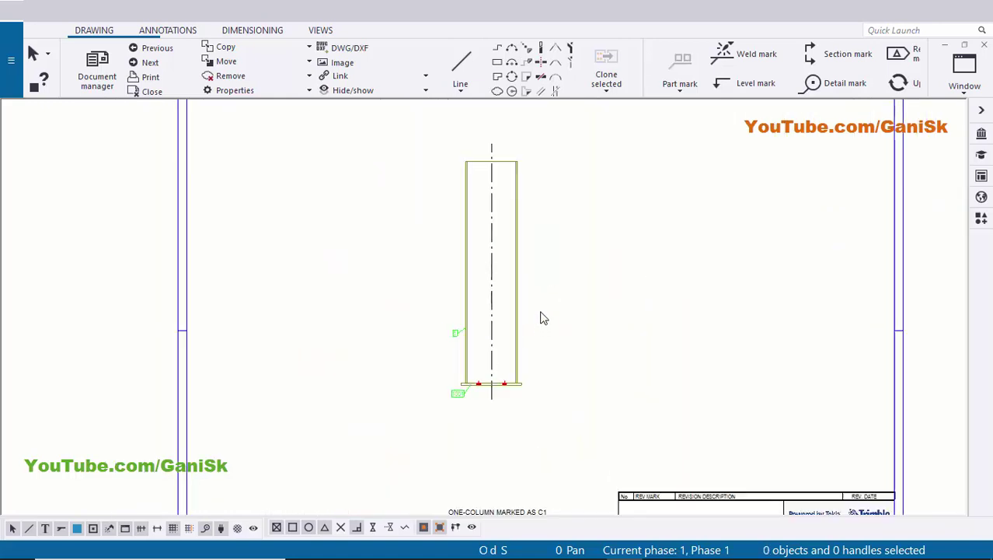
Step: Create a single-part view of the column on the drawing sheet
scroll(543, 312, up, 2)
scroll(523, 346, up, 2)
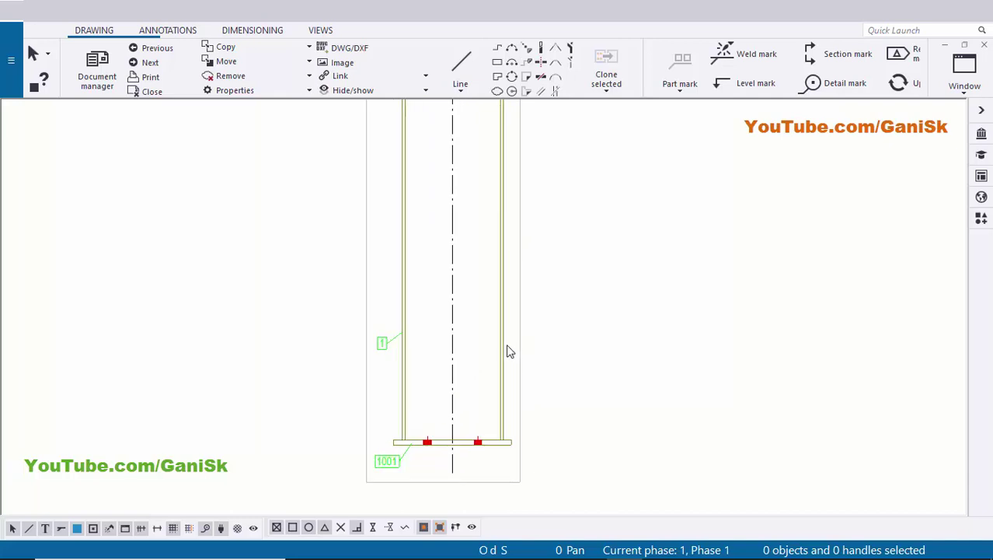
click(504, 342)
right_click(505, 349)
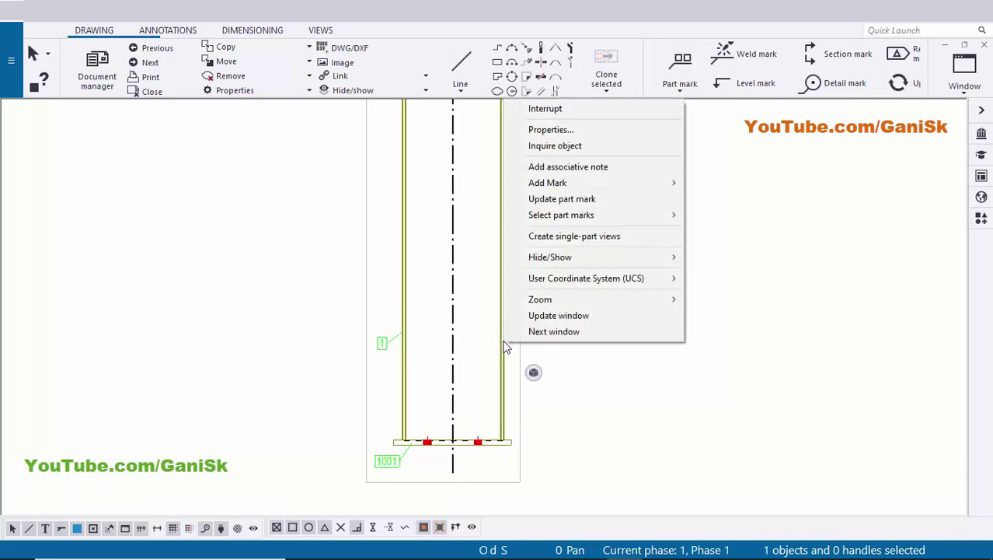
click(603, 237)
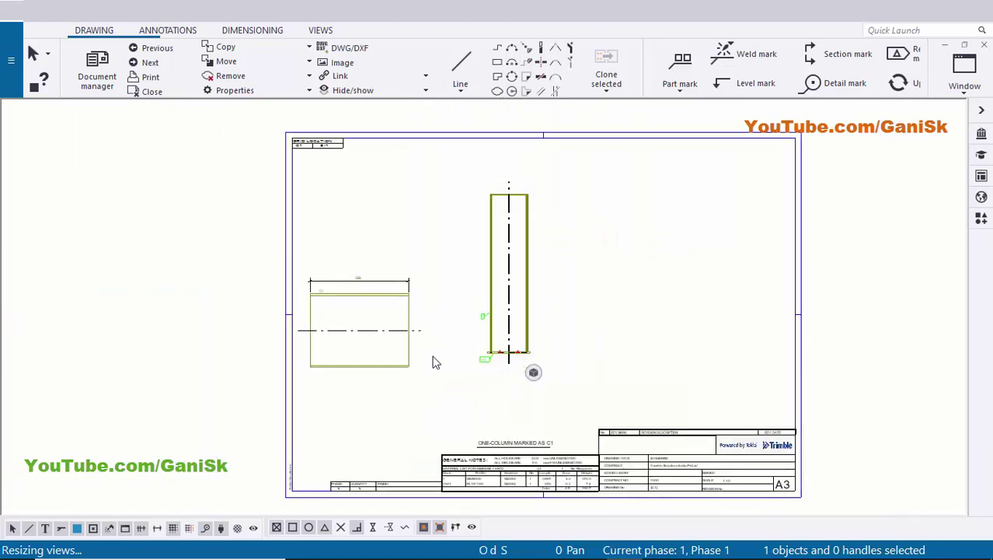
click(431, 390)
Step: Move the single-part view to the right of the assembly view and shift the assembly view towards the left border
scroll(354, 289, up, 3)
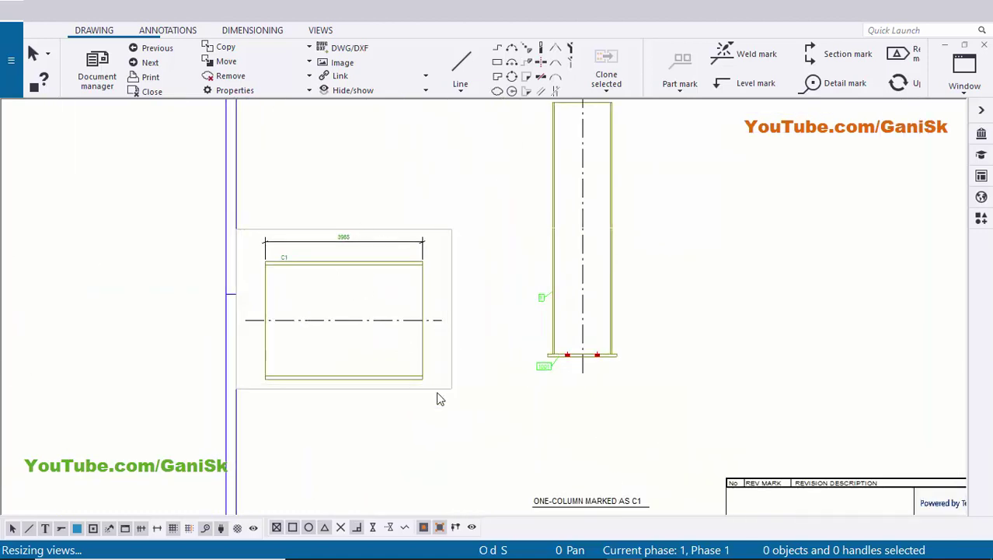
drag(438, 390, 866, 351)
click(816, 405)
click(597, 381)
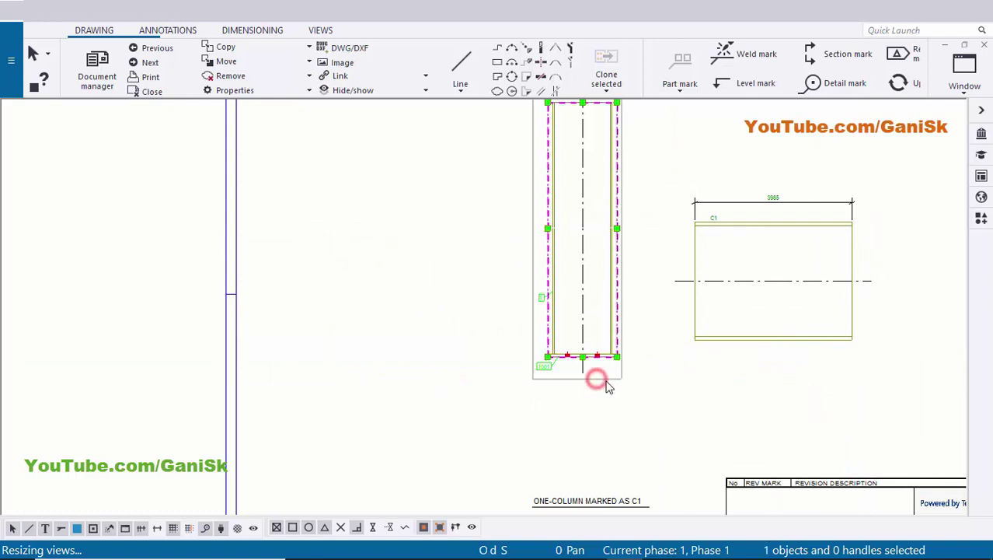
mouse_move(606, 381)
mouse_down()
mouse_move(424, 415)
mouse_move(514, 417)
mouse_up()
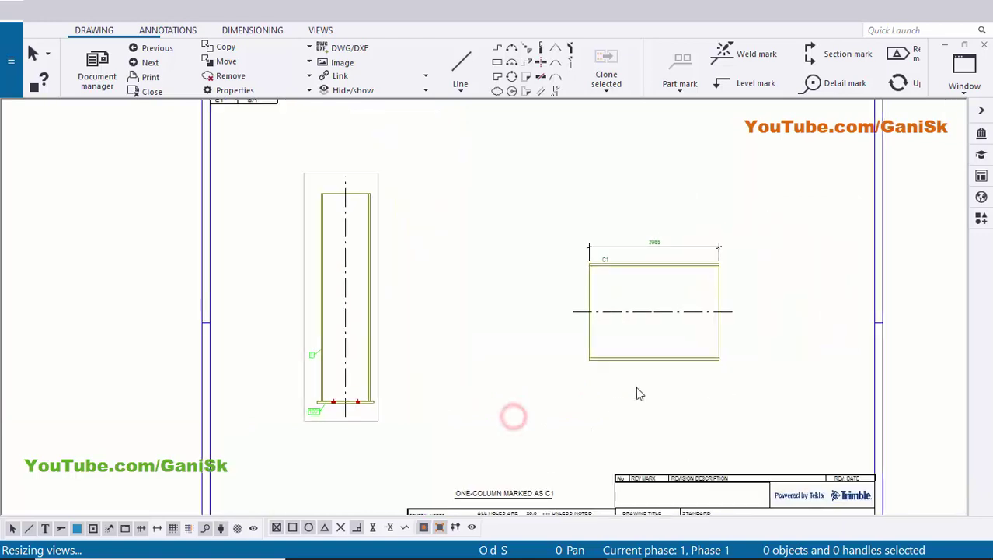
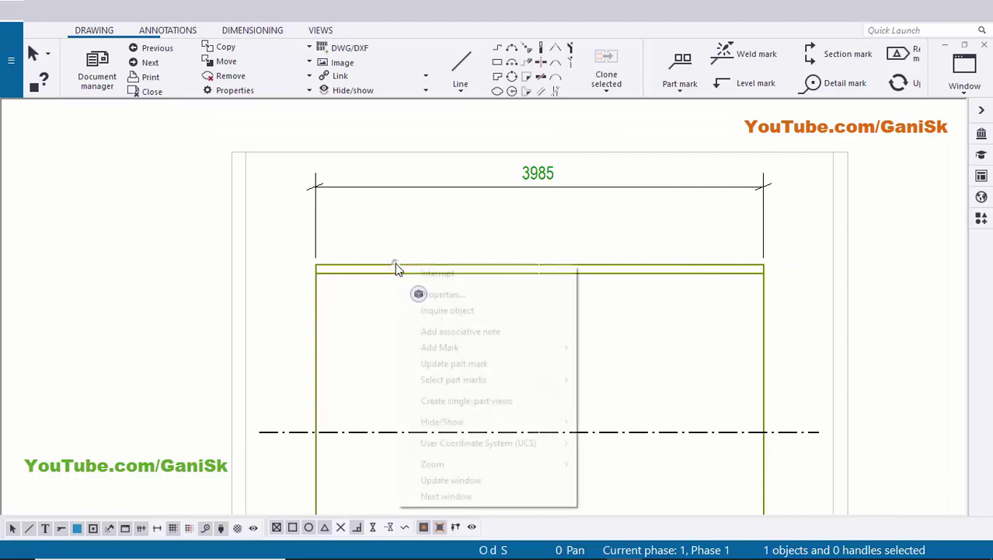
Step: Add a part mark with the applied mark properties to the column's single-part view and place it above the upper flange
click(472, 347)
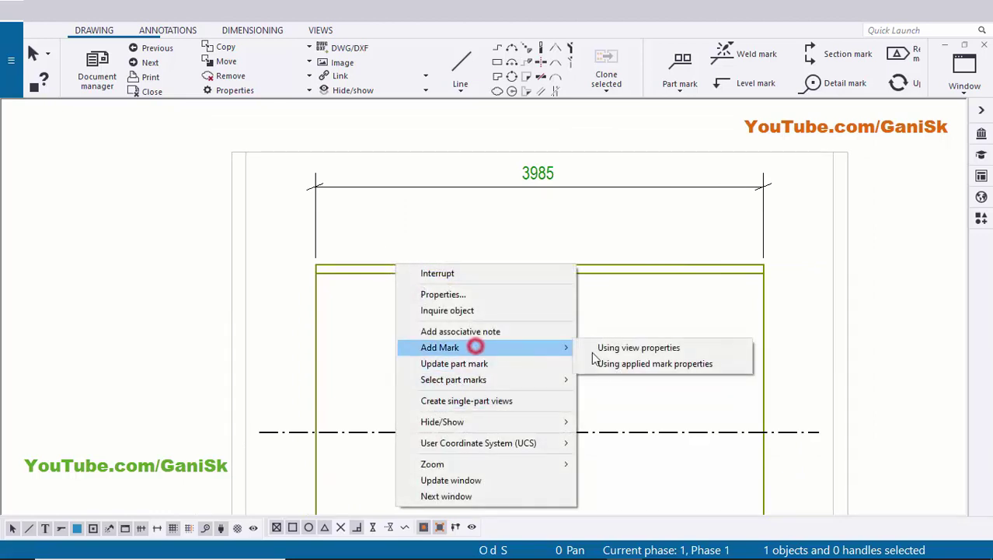
click(621, 362)
drag(477, 368, 441, 239)
scroll(442, 238, down, 4)
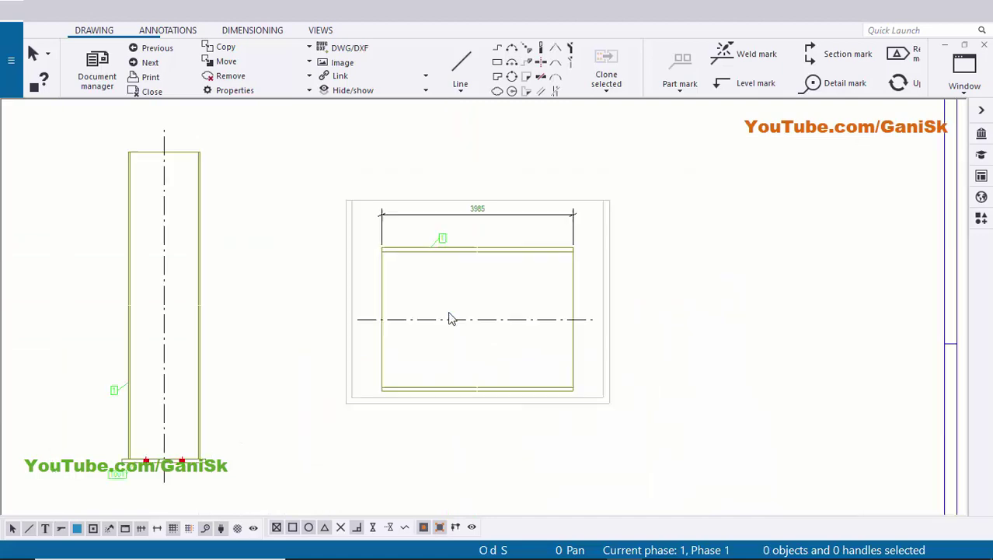
Step: Examine the column's mark and profile in the material list for the assembly
scroll(451, 318, down, 1)
middle_drag(460, 446, 434, 234)
middle_drag(306, 392, 295, 339)
scroll(281, 336, up, 2)
scroll(278, 336, up, 5)
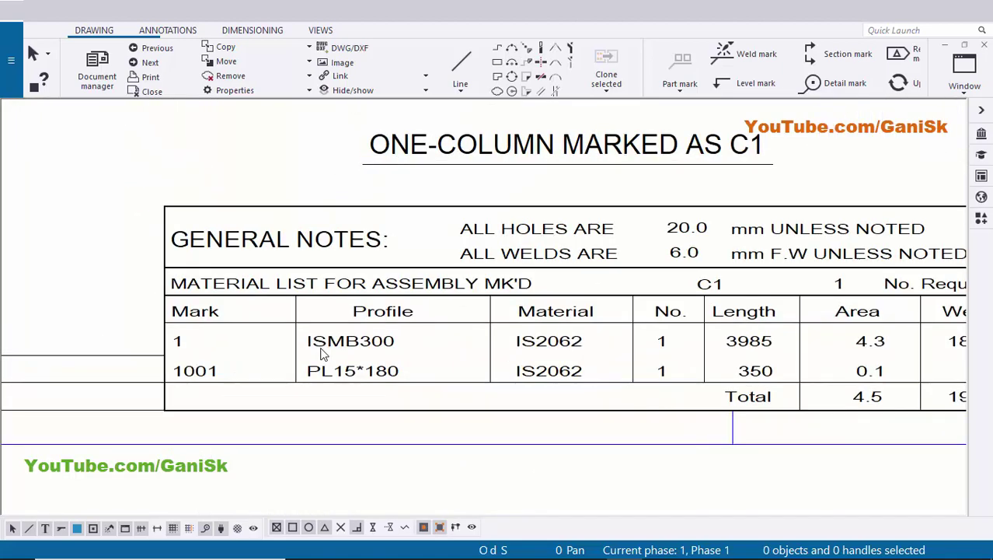
scroll(393, 364, down, 5)
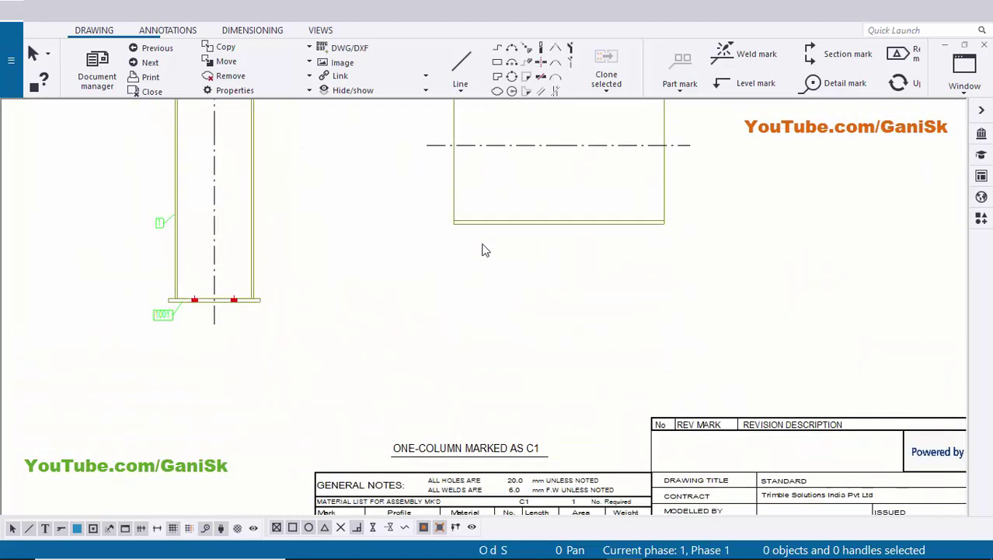
Step: Add the profile after the part position in the content of the single-part view's mark
scroll(489, 177, up, 5)
scroll(492, 232, up, 2)
double_click(498, 244)
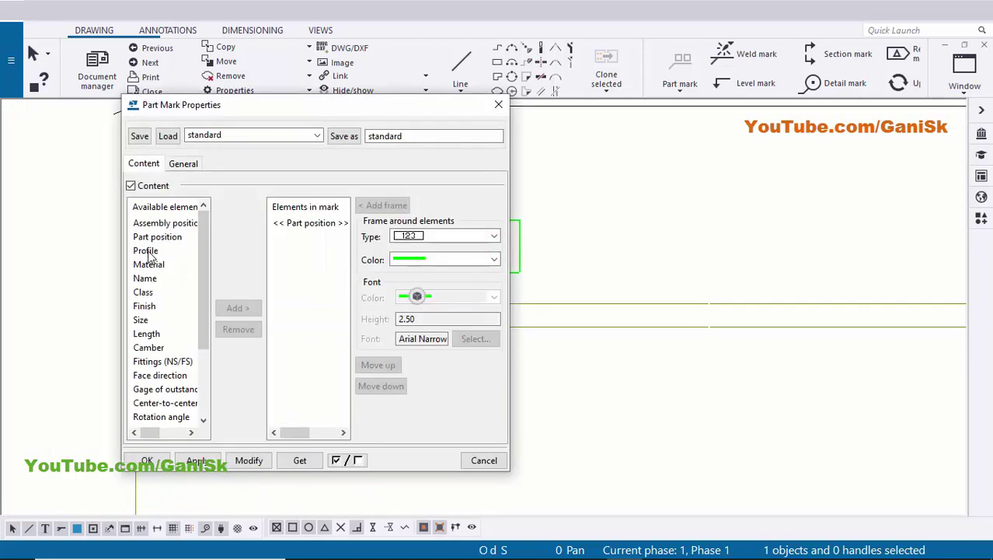
click(237, 308)
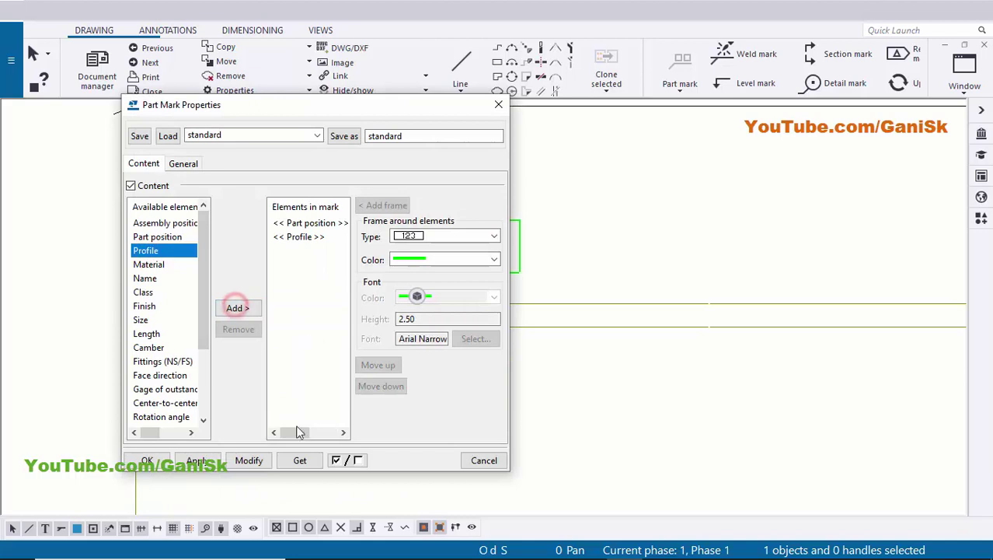
click(248, 460)
scroll(701, 342, down, 1)
middle_drag(701, 342, 837, 338)
scroll(652, 297, up, 3)
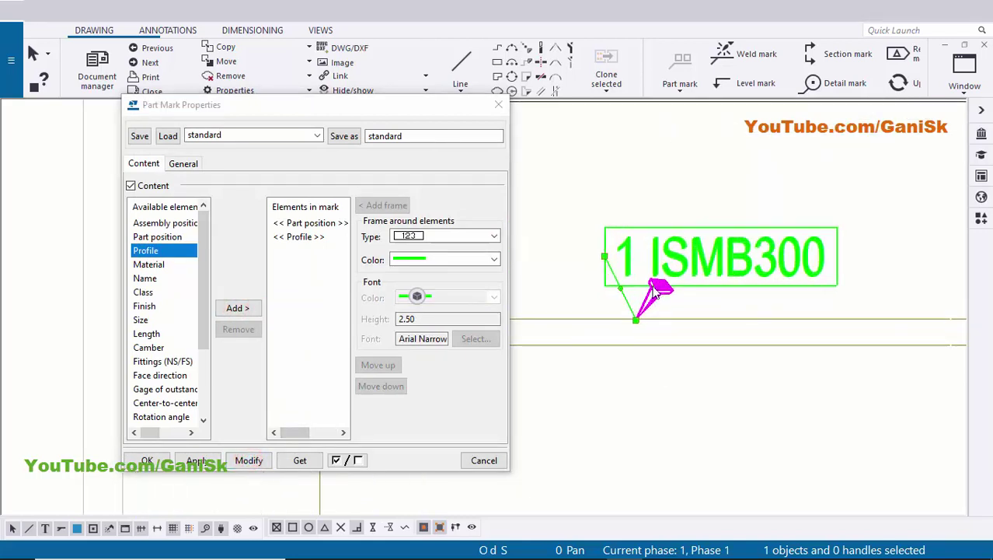
Step: Shift the single-part view's mark further right along the column's upper flange
click(669, 260)
drag(656, 265, 752, 264)
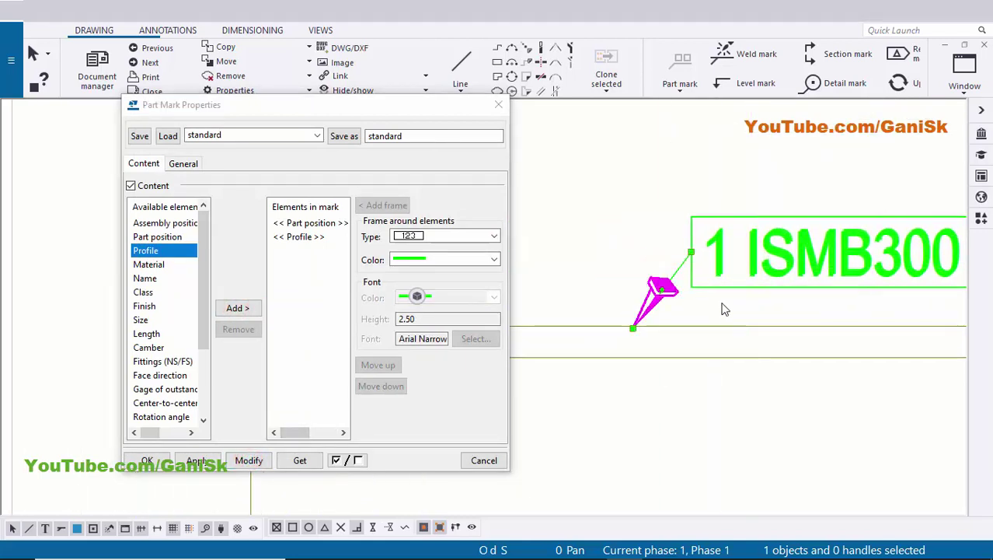
scroll(727, 303, down, 1)
middle_drag(731, 301, 669, 298)
scroll(663, 277, up, 3)
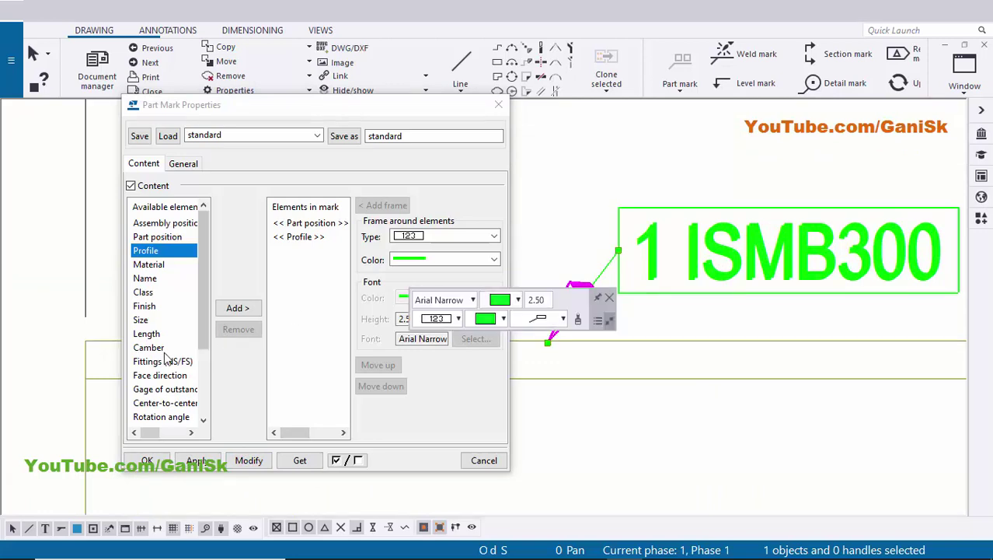
Step: Insert a "-" text element between the part position and profile in the single-part view's mark
scroll(153, 355, down, 3)
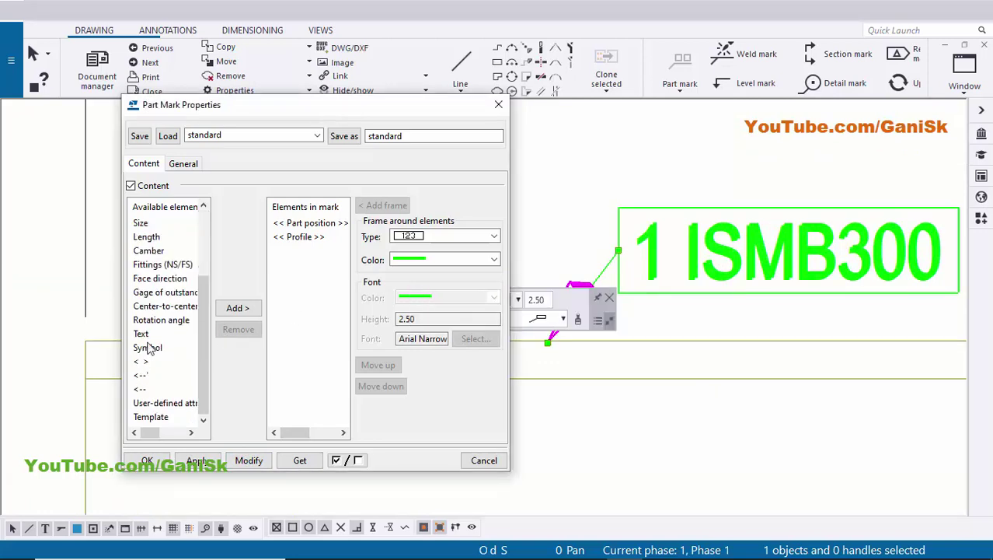
click(233, 308)
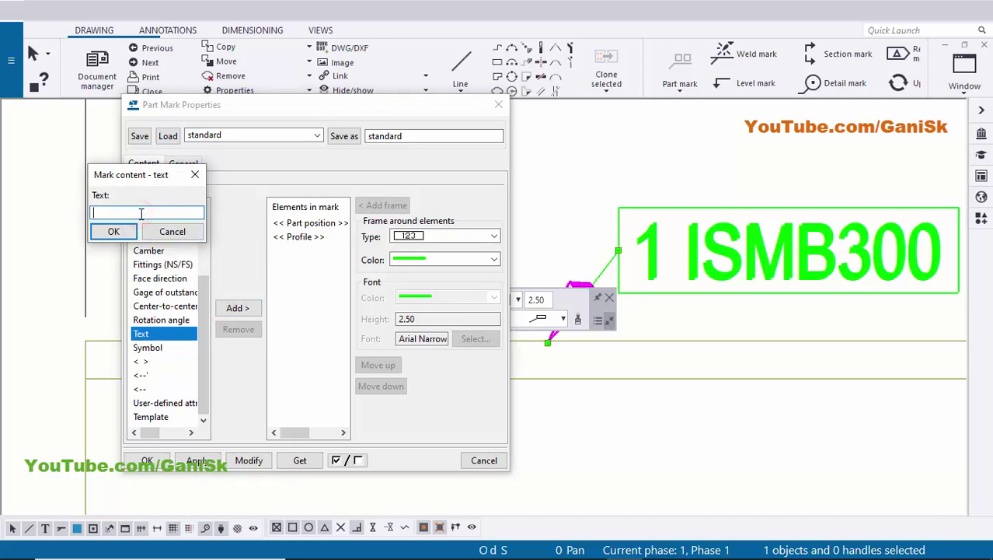
click(118, 231)
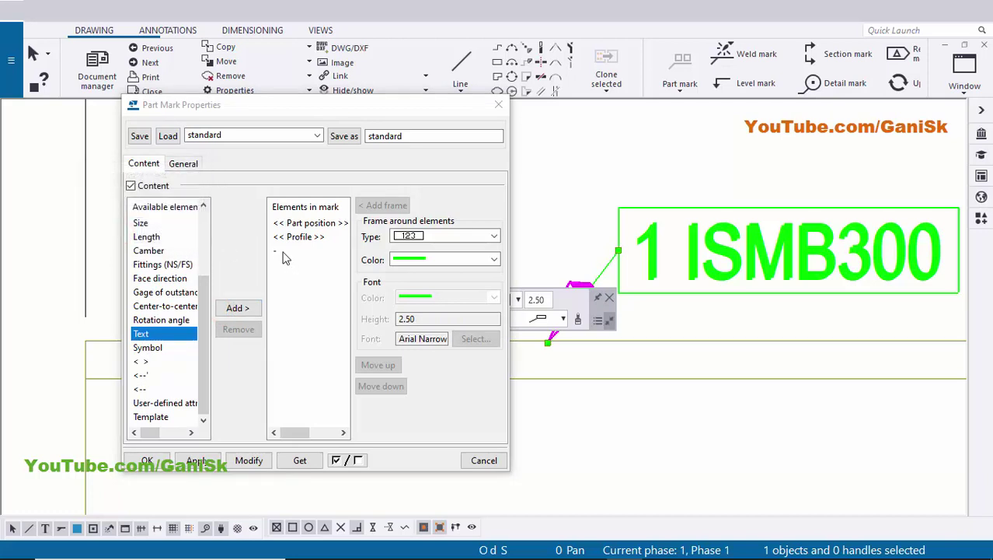
click(282, 250)
click(381, 367)
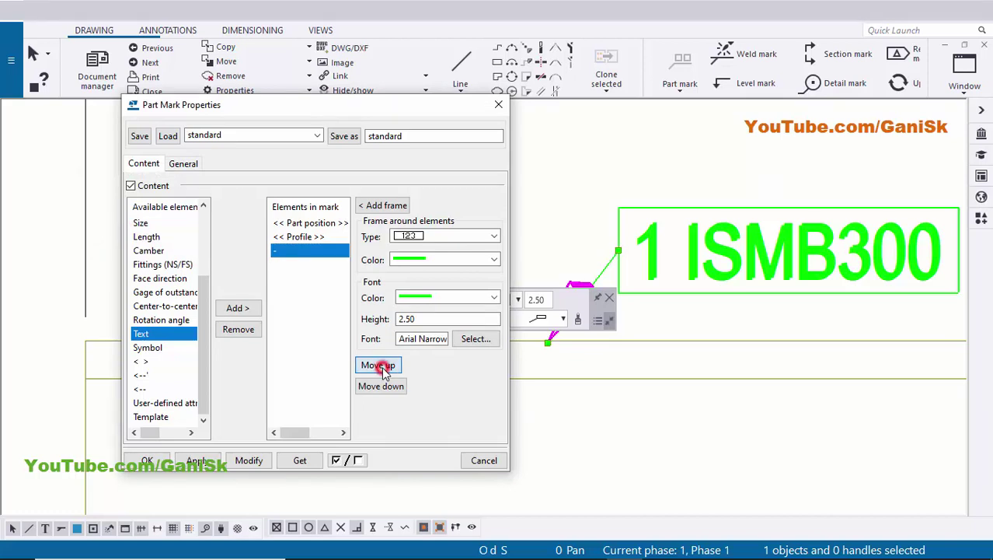
click(246, 460)
scroll(610, 377, down, 1)
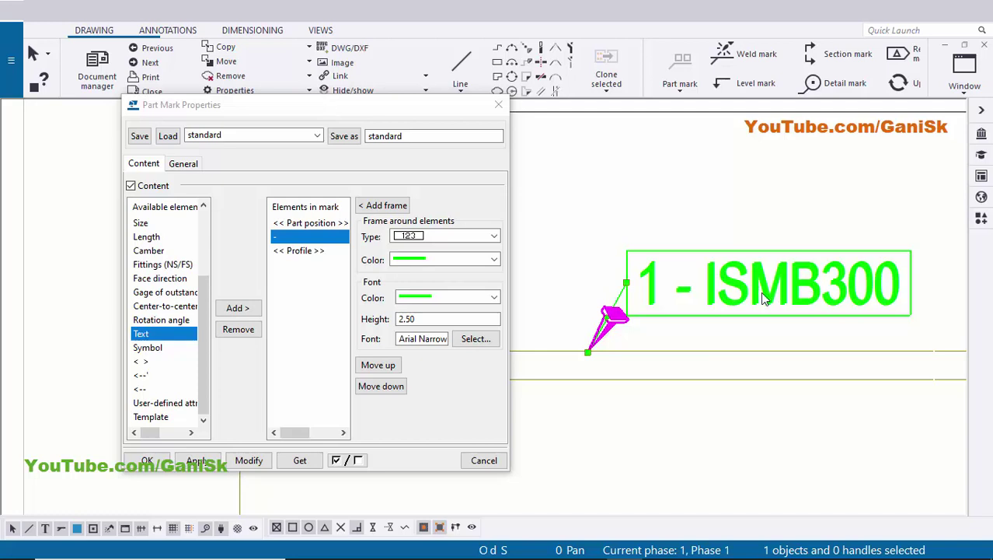
scroll(760, 292, up, 2)
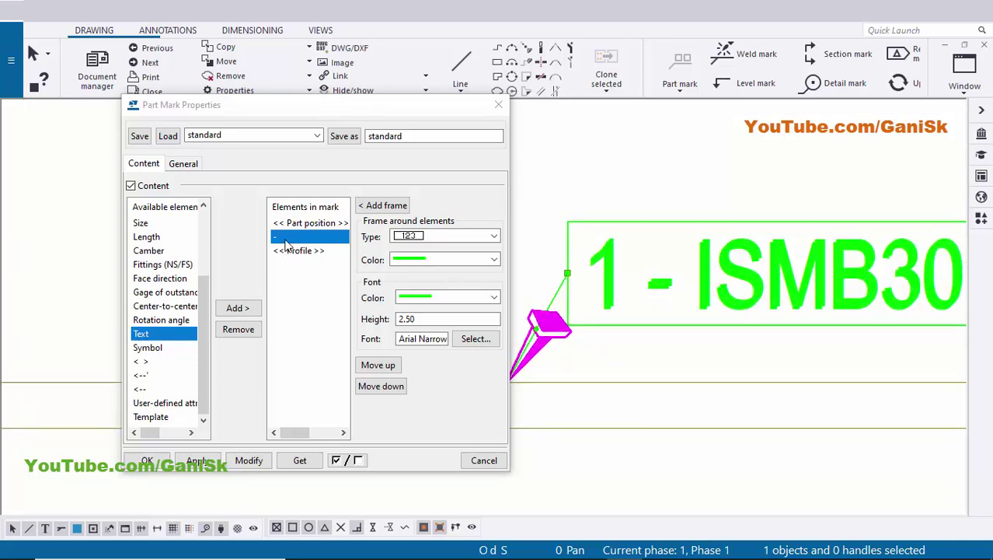
Step: Replace the "-" text element with a line break between the part position and profile in the single-part mark
click(241, 328)
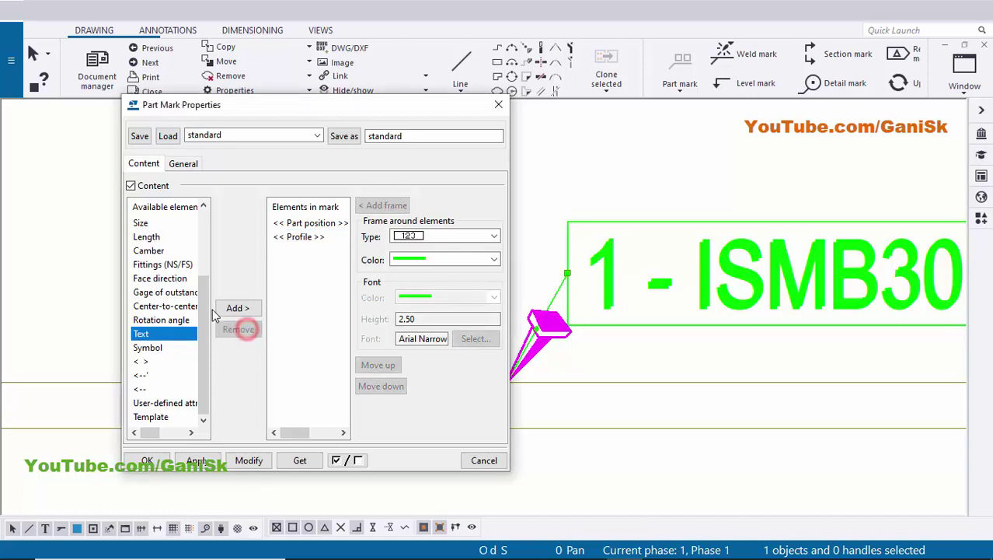
click(144, 377)
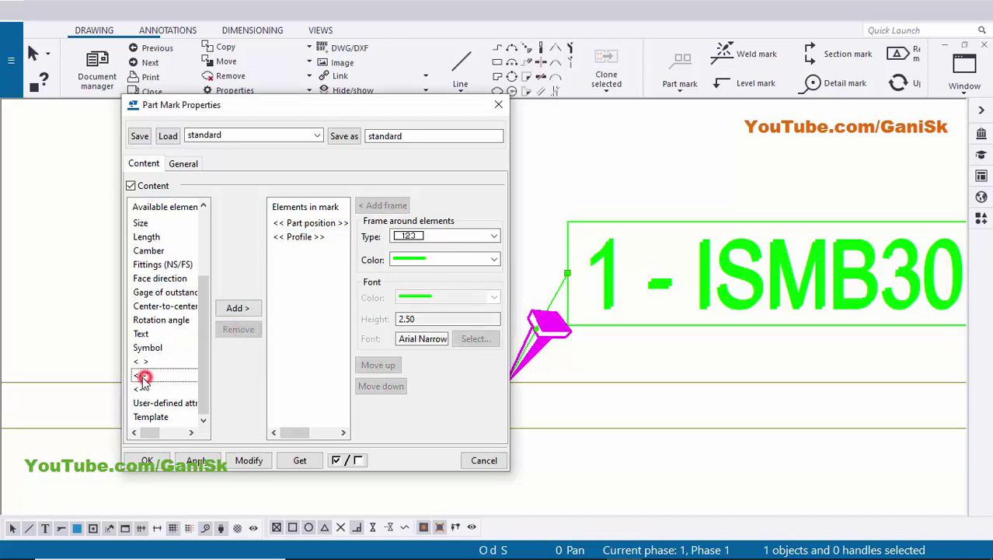
click(257, 309)
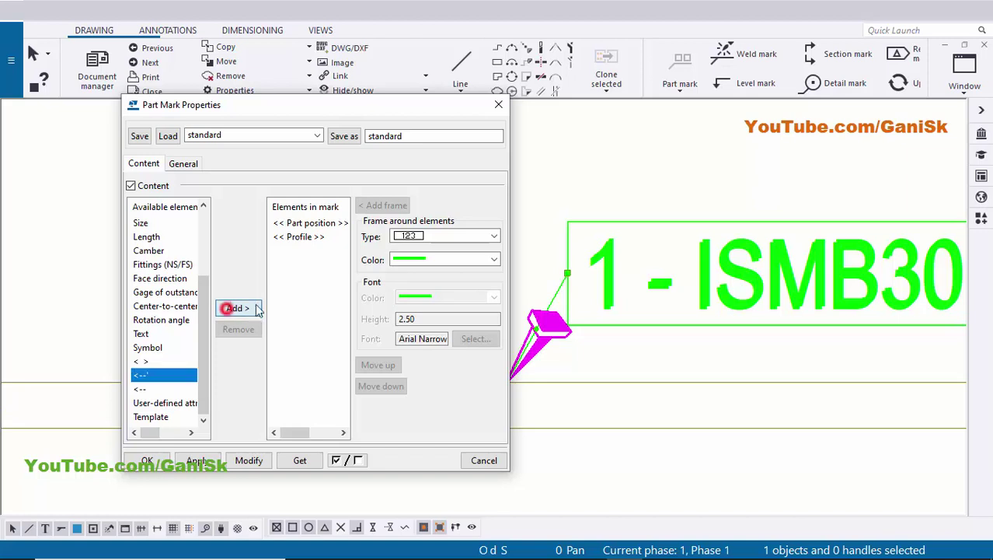
click(281, 250)
click(377, 365)
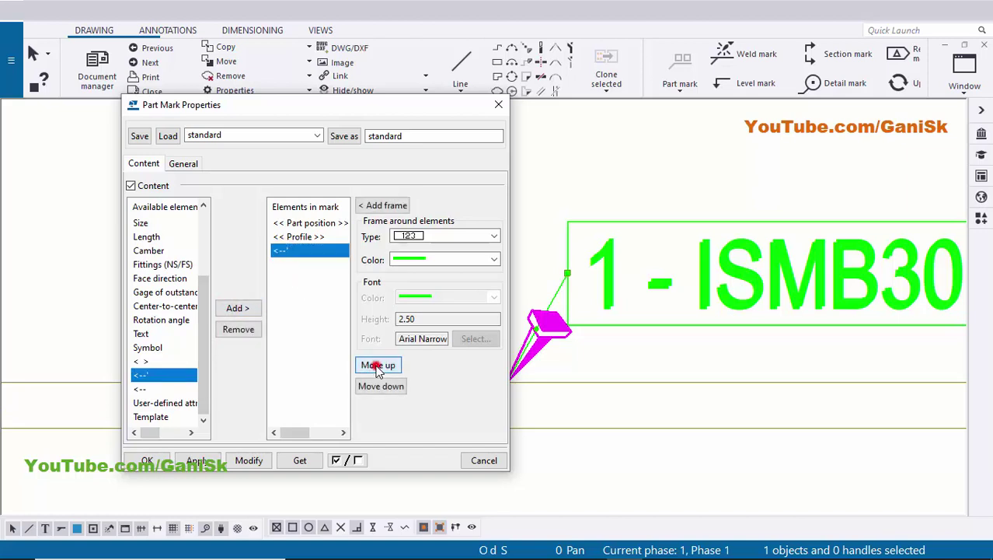
click(248, 461)
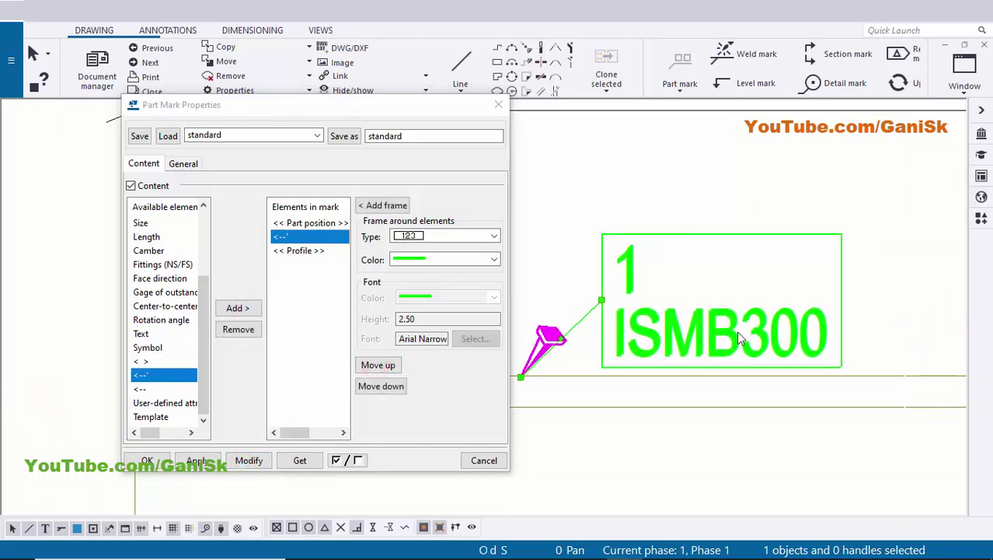
scroll(679, 348, down, 3)
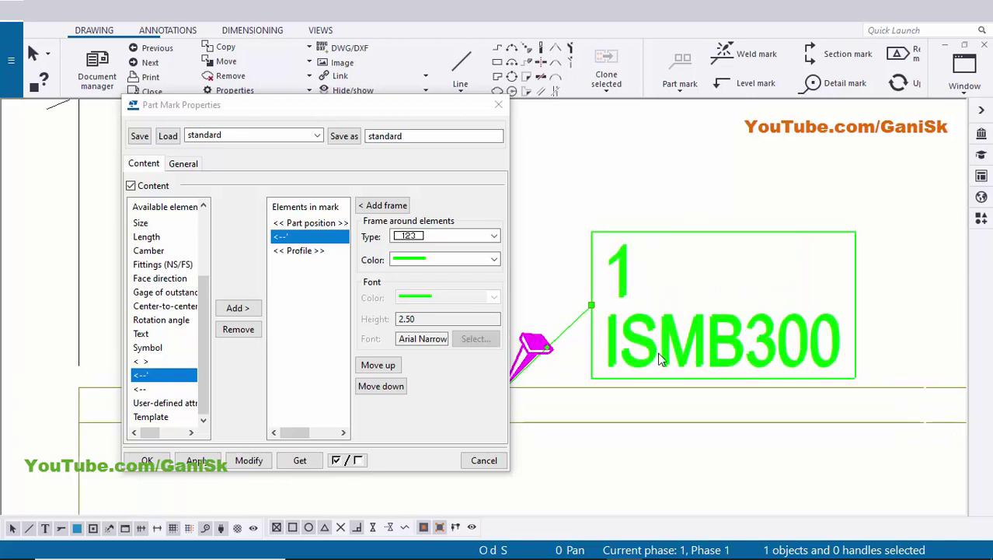
scroll(690, 343, up, 1)
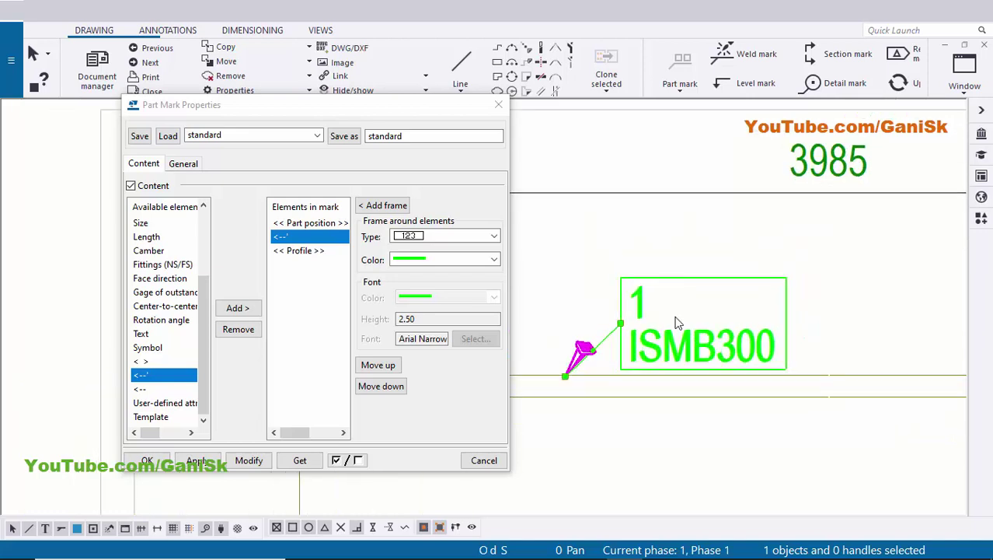
Step: Remove the profile and line break from the mark content, keeping only the part position, and apply it to the single-part mark
click(300, 250)
click(239, 329)
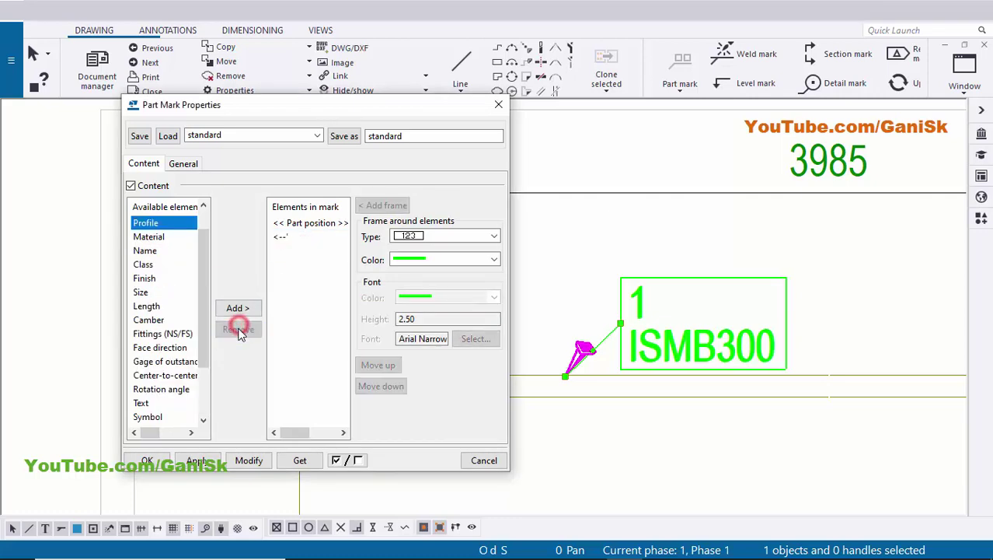
click(288, 237)
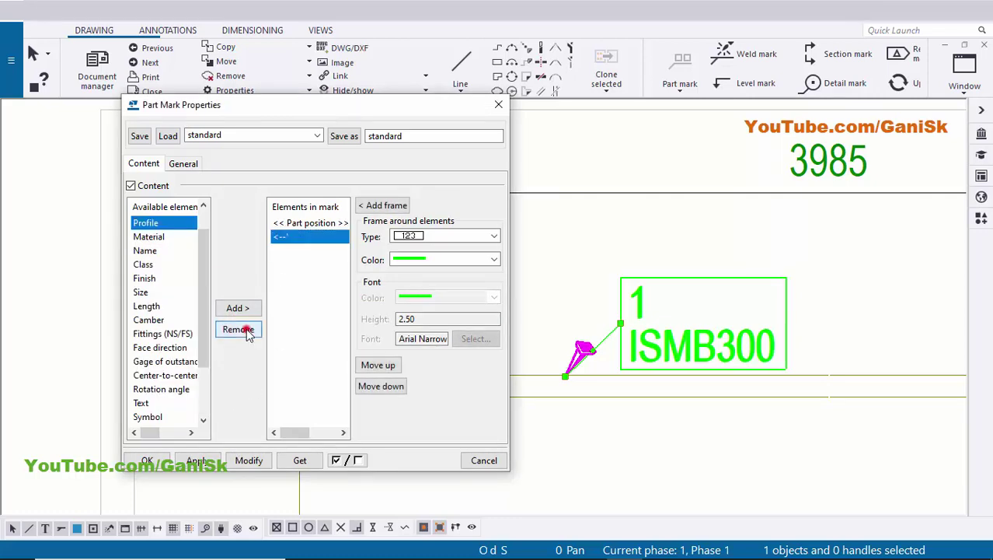
click(241, 329)
click(249, 460)
click(199, 460)
click(148, 458)
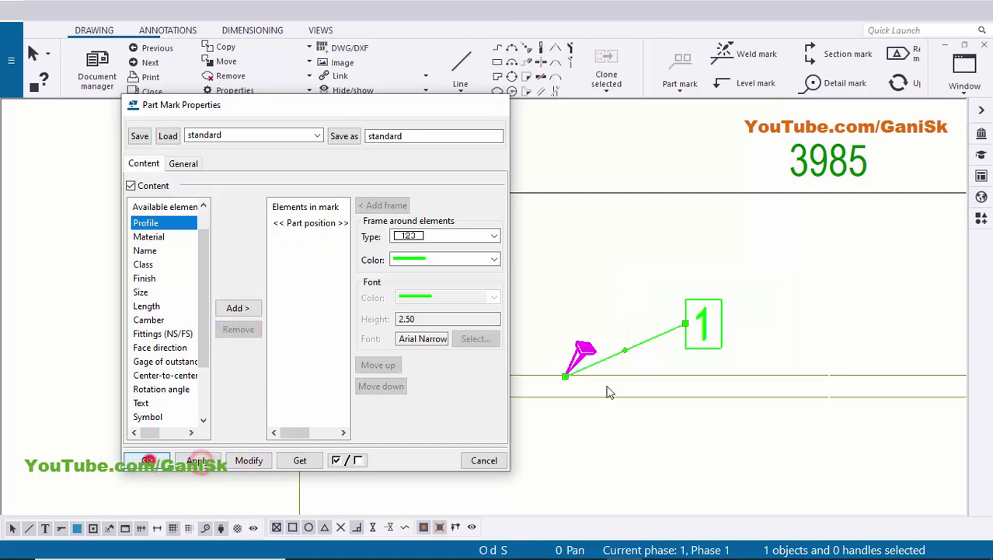
Step: Move the single-part view's mark left, closer to its leader point on the upper flange
middle_drag(693, 348, 567, 348)
scroll(567, 347, up, 1)
click(568, 325)
drag(587, 314, 514, 328)
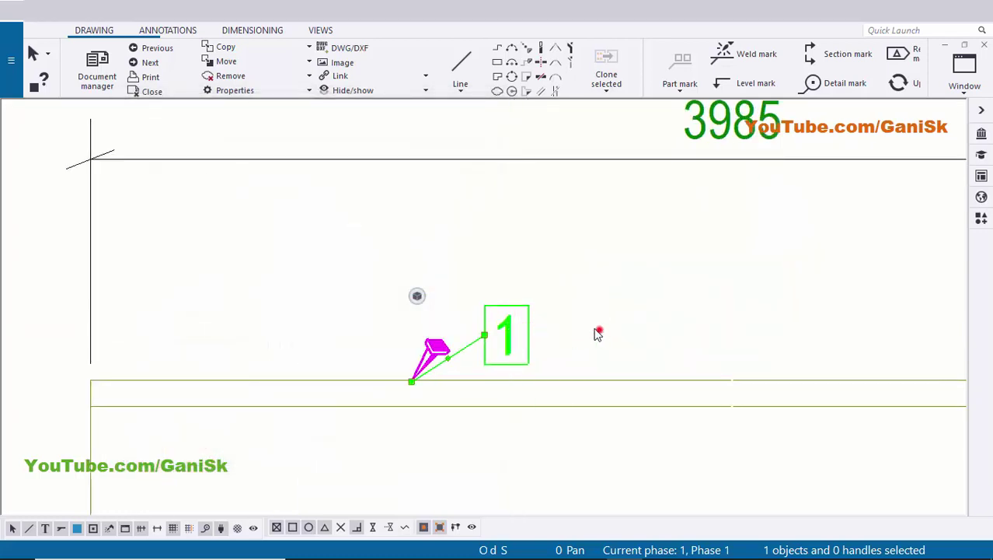
click(598, 331)
Step: Move the overall length dimension of the single-part view closer to the column's upper flange
scroll(677, 305, down, 4)
middle_drag(656, 244, 570, 235)
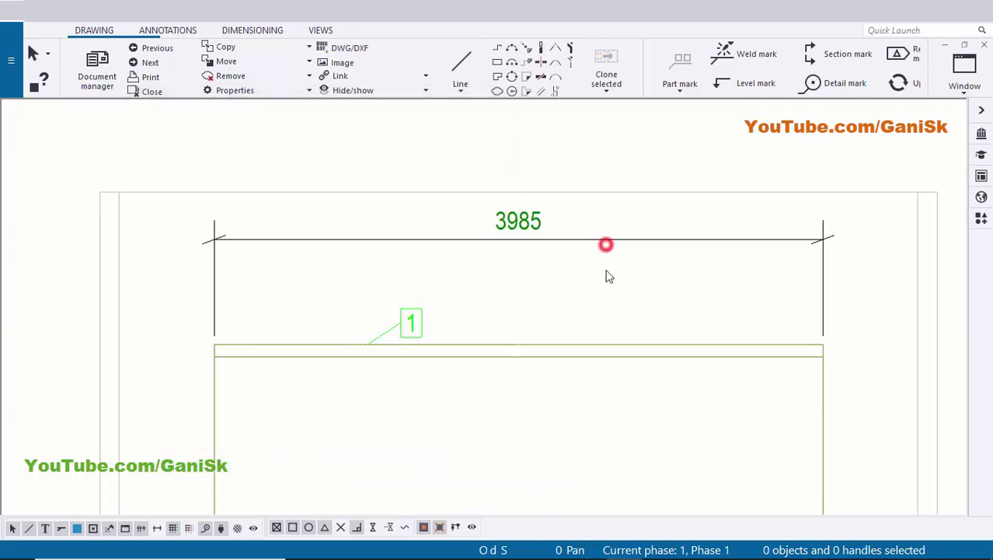
click(598, 238)
drag(609, 237, 594, 280)
click(603, 244)
Step: Examine the column's single-part view and its frame next to the assembly view
scroll(494, 342, down, 4)
scroll(494, 387, down, 2)
middle_drag(487, 357, 465, 269)
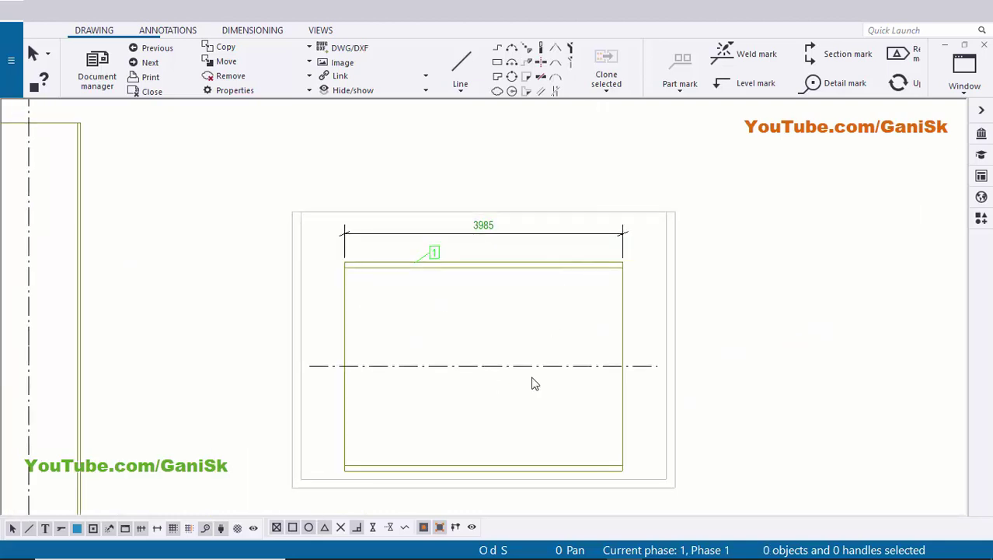
scroll(534, 383, down, 3)
scroll(554, 337, up, 3)
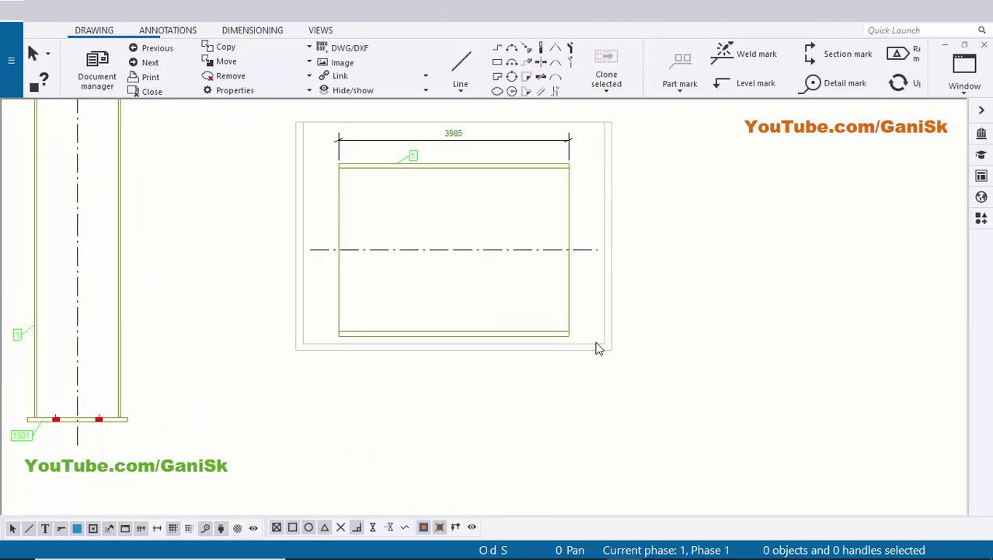
scroll(597, 343, up, 3)
scroll(550, 292, down, 5)
middle_drag(550, 293, 649, 378)
scroll(650, 355, up, 6)
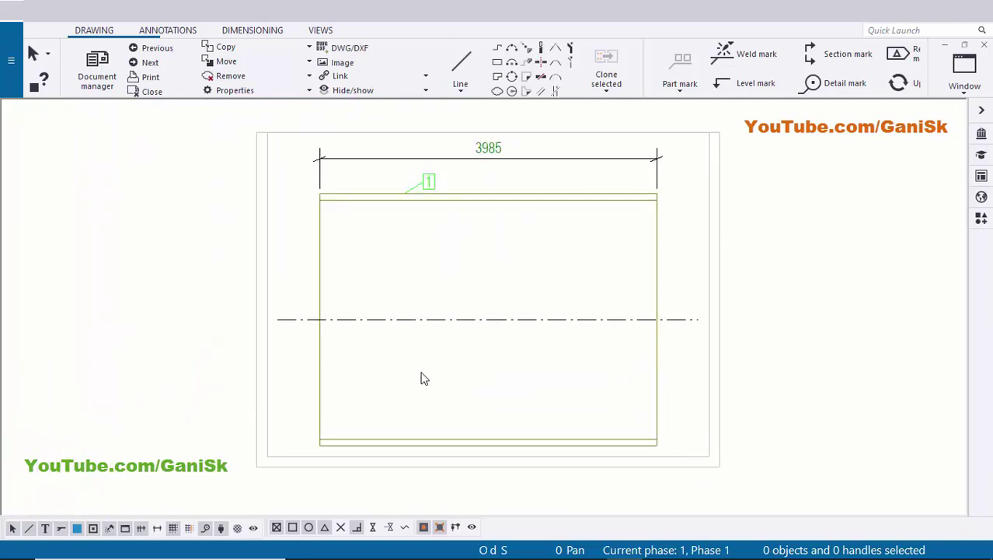
scroll(532, 347, down, 1)
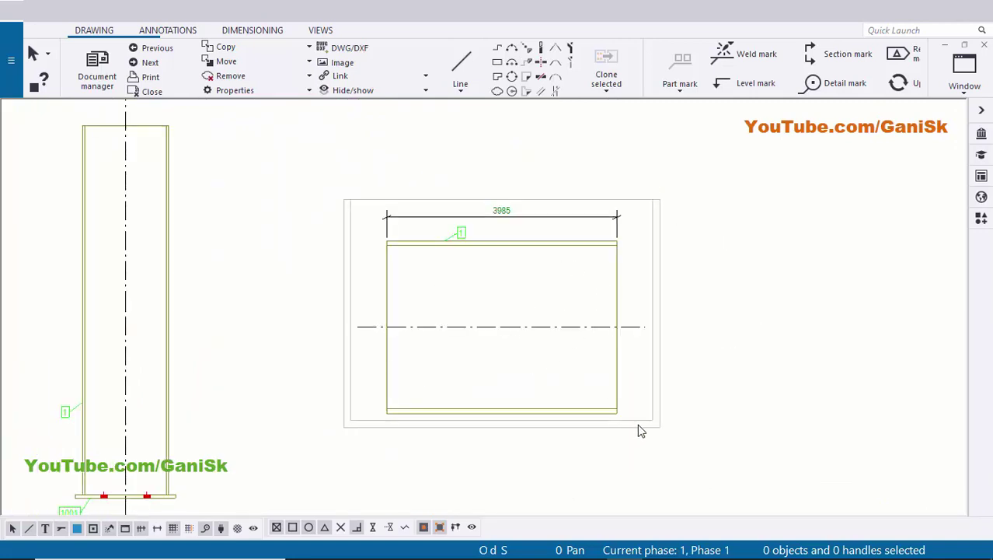
scroll(644, 425, up, 1)
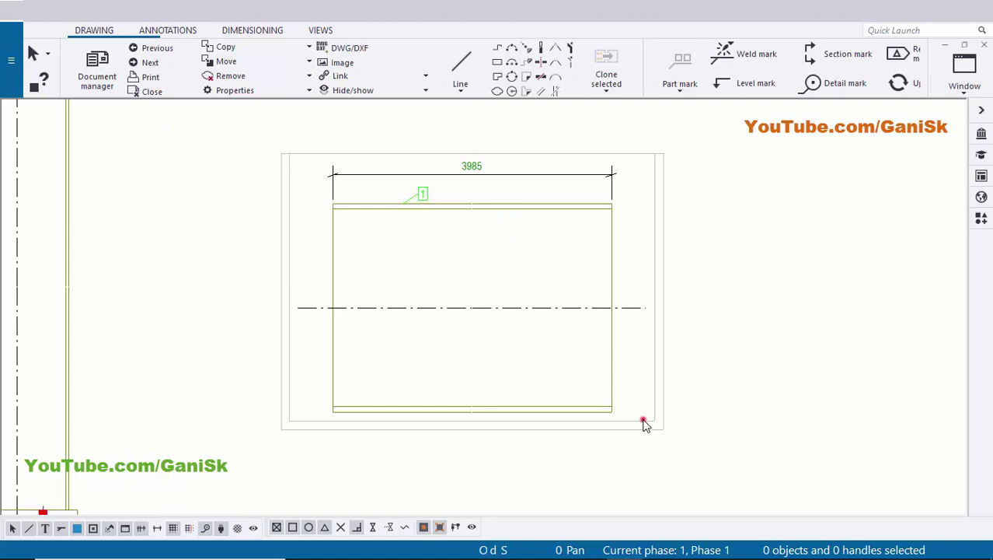
Step: Set Cut parts to No in the single-part view's shortening properties and modify the view
click(644, 422)
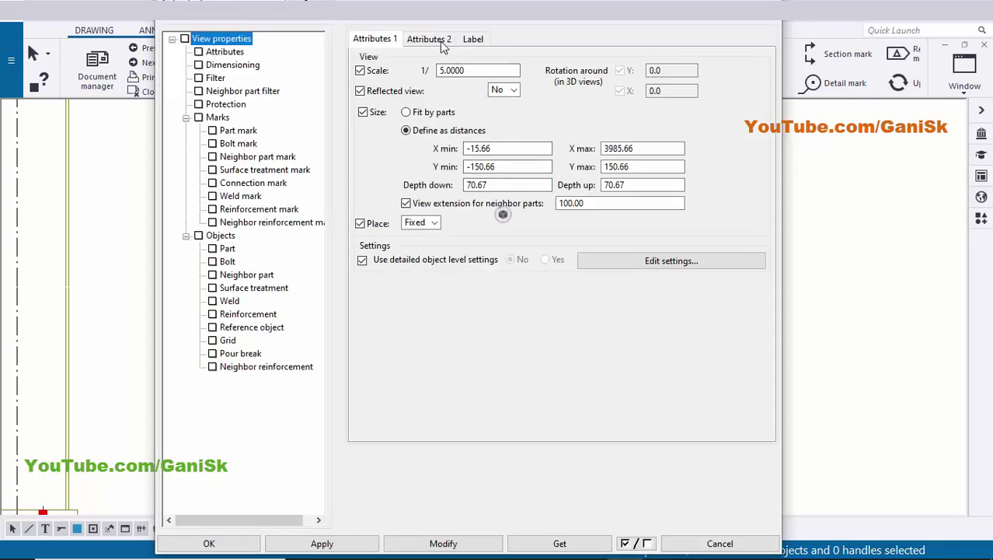
click(440, 43)
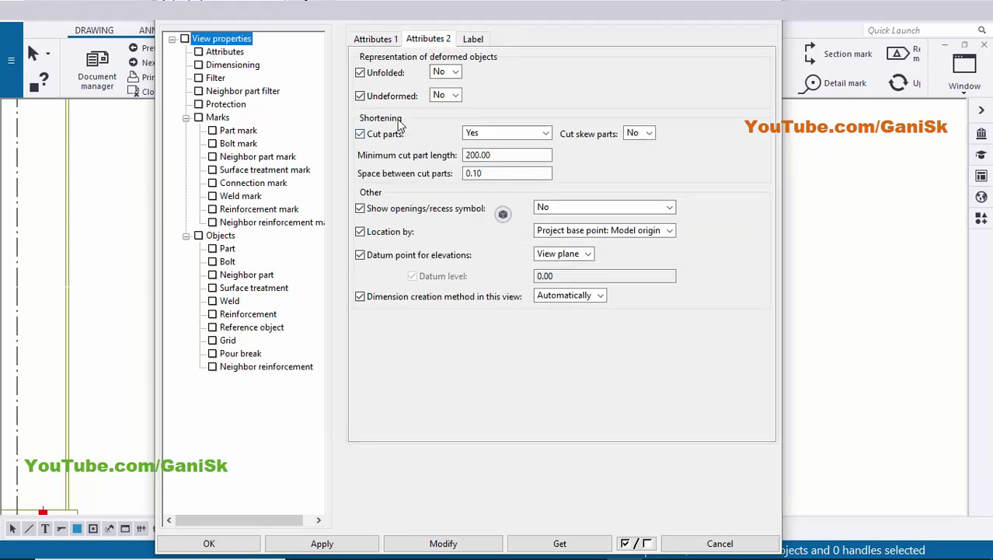
scroll(877, 208, down, 5)
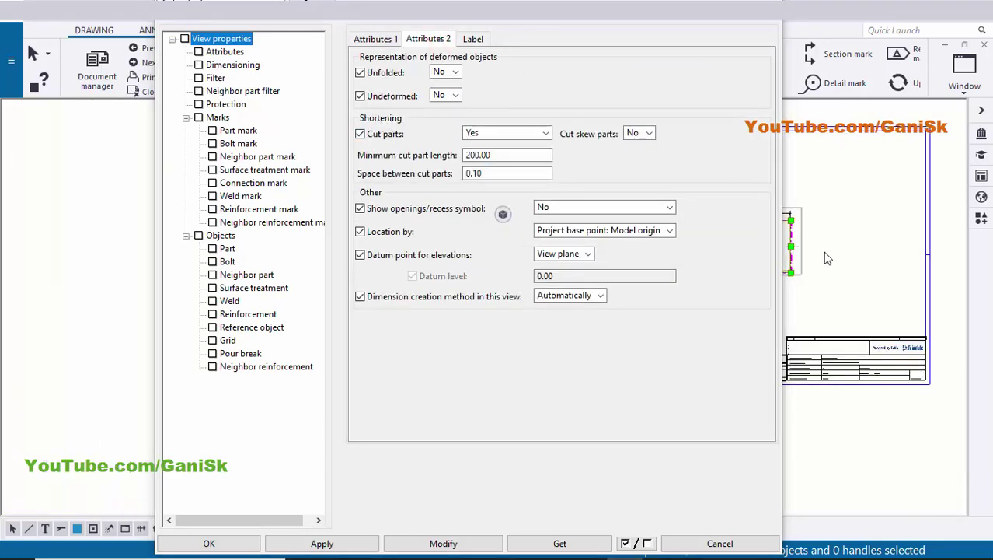
scroll(868, 266, up, 2)
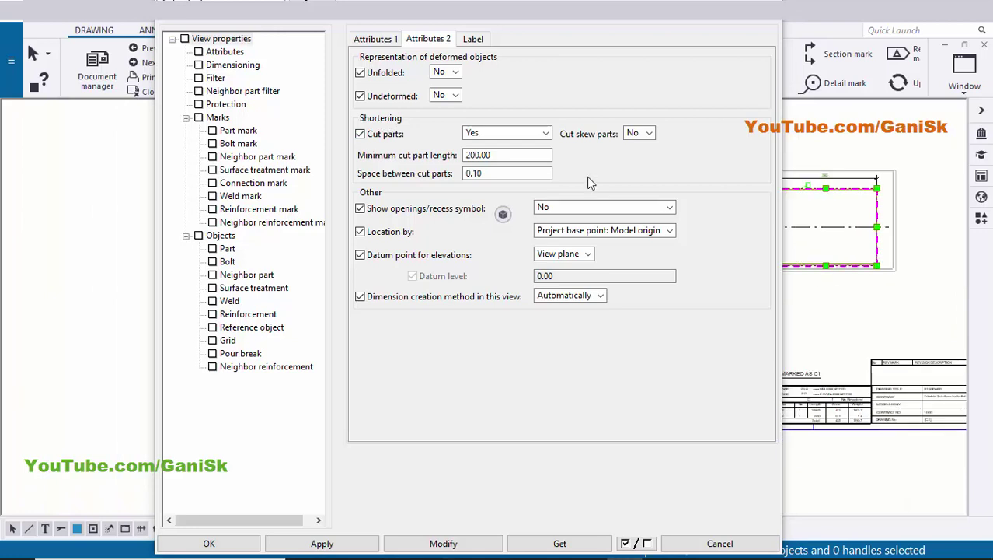
click(530, 136)
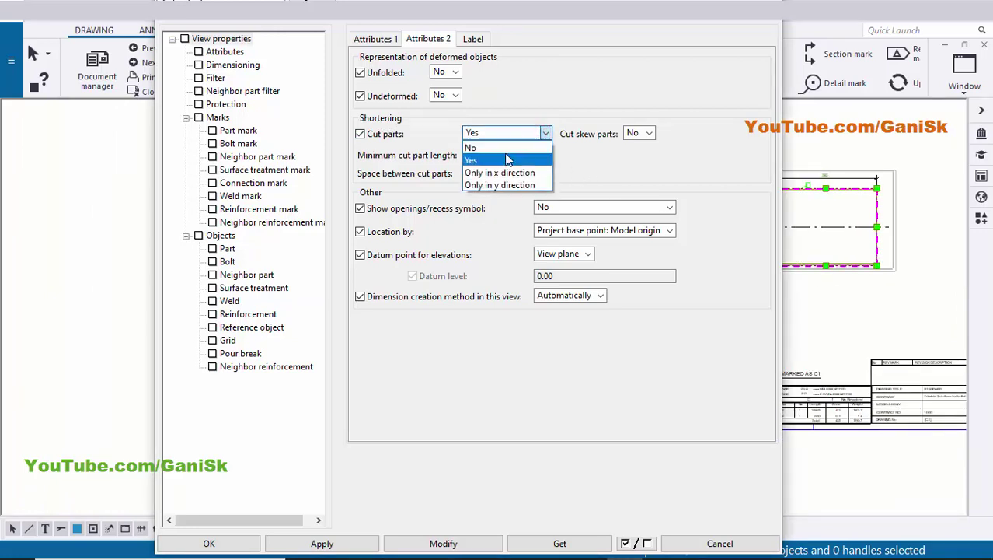
click(498, 151)
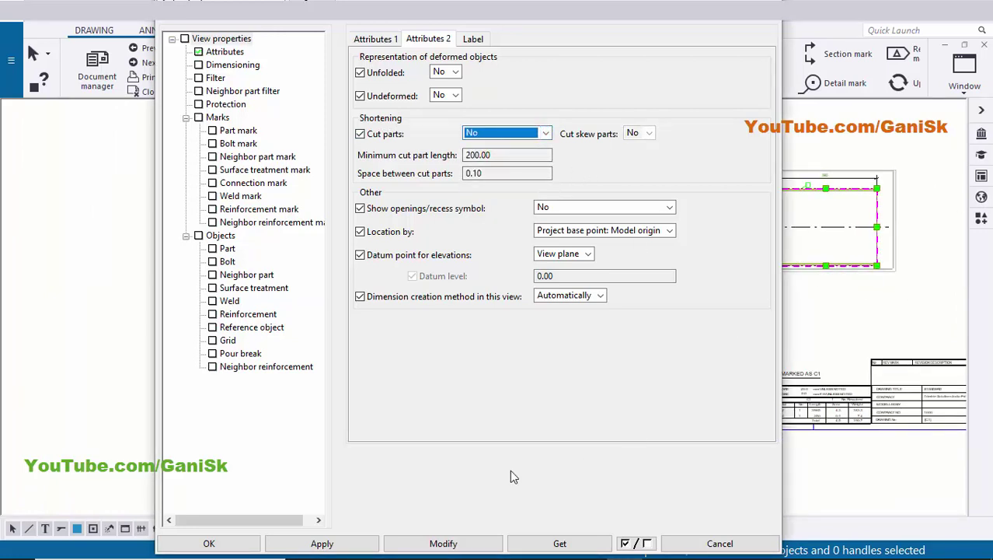
click(430, 540)
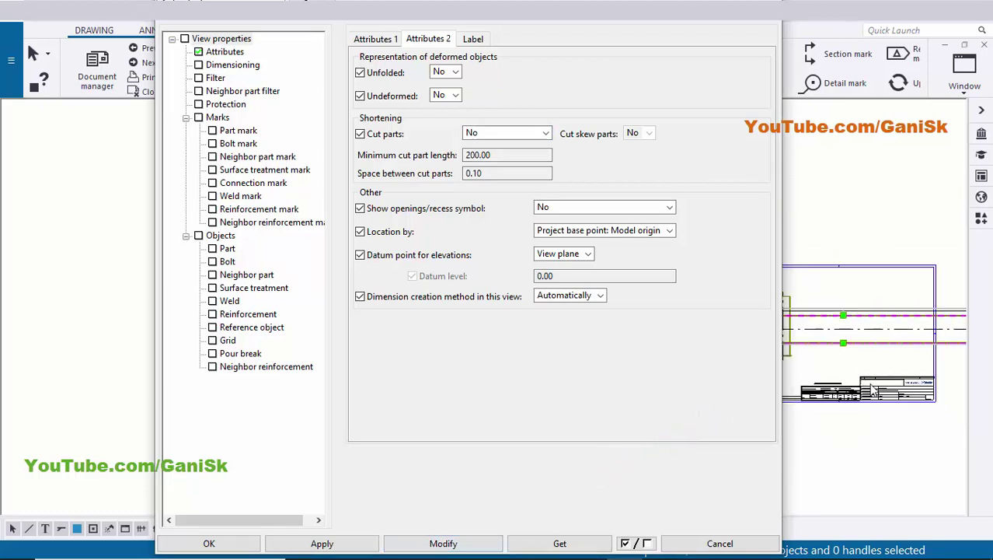
Step: Set Cut parts to Yes in the single-part view's shortening properties and modify the view
scroll(894, 387, down, 6)
scroll(917, 382, up, 4)
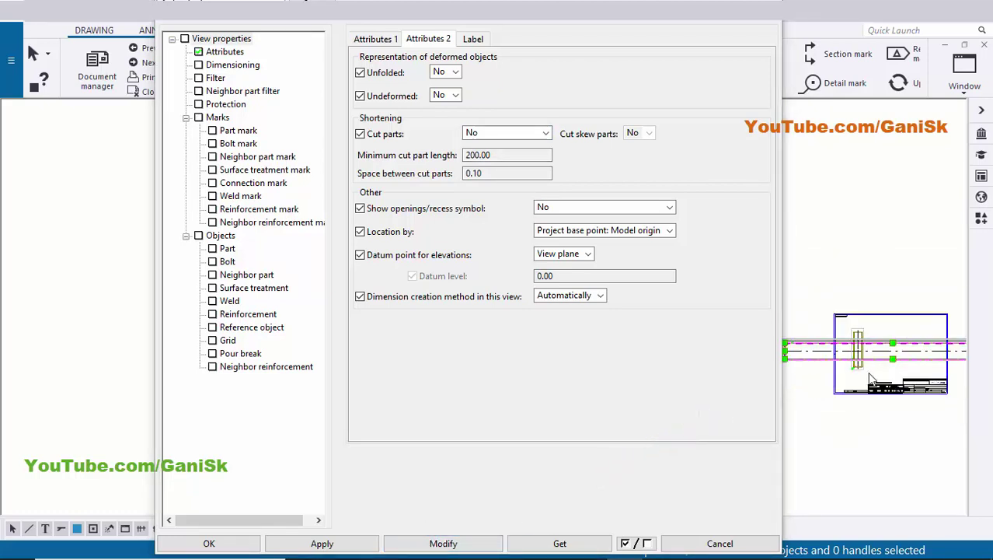
middle_drag(880, 377, 841, 377)
scroll(894, 377, up, 3)
scroll(892, 377, down, 4)
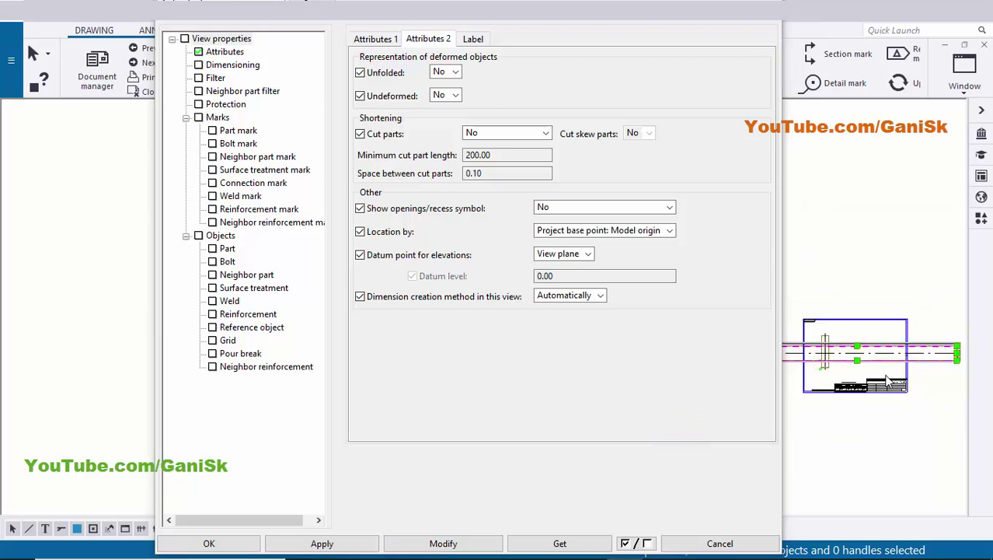
click(491, 134)
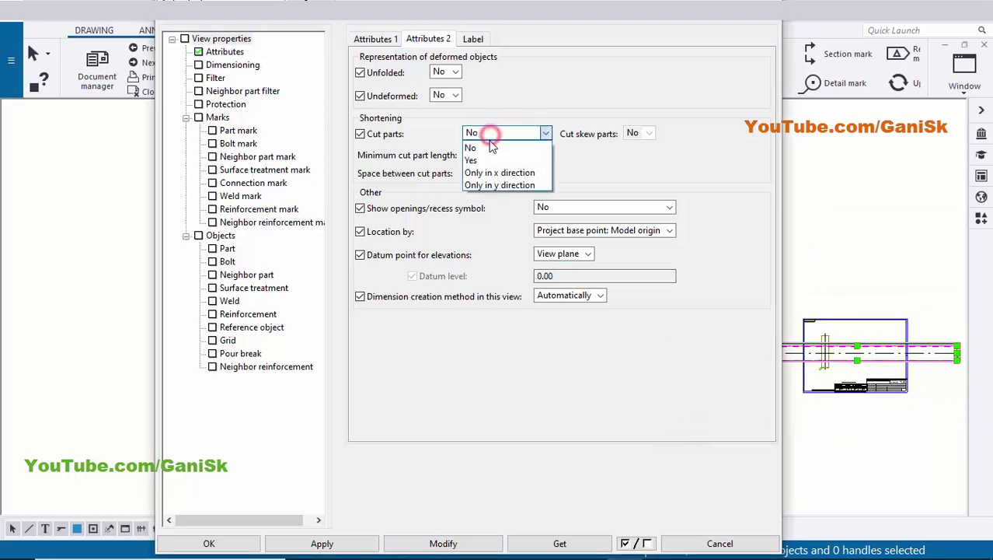
click(475, 155)
click(443, 543)
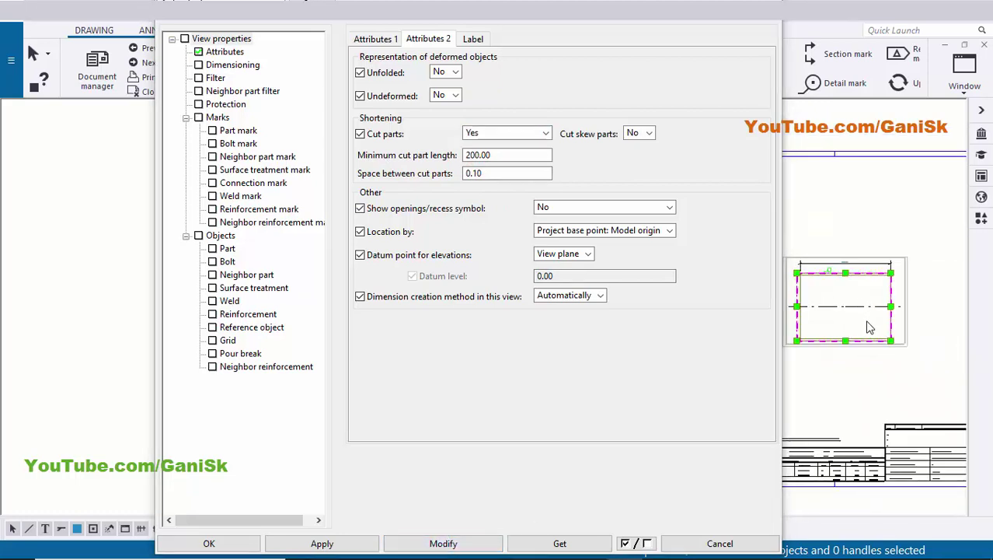
scroll(891, 330, up, 2)
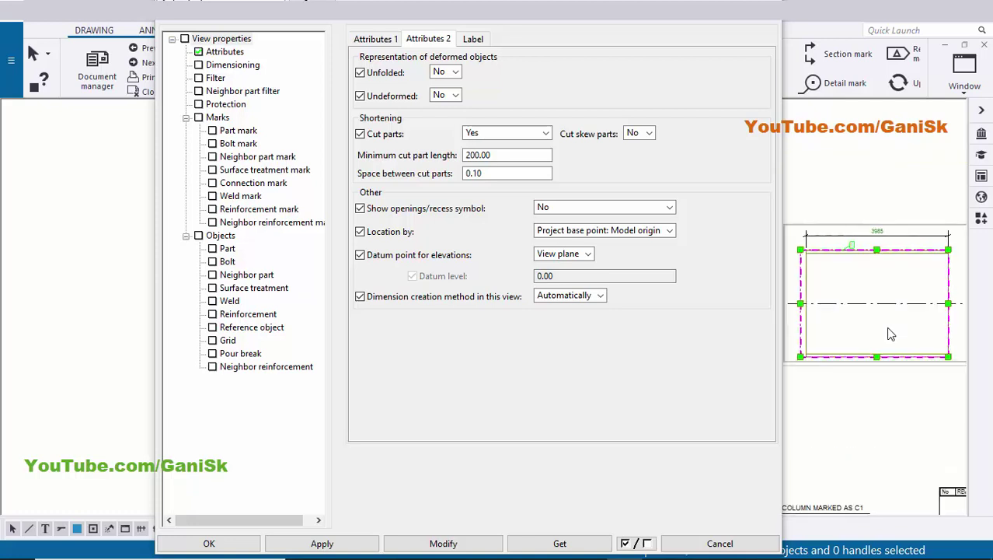
Step: Set the single-part view's scale to 1/10 and modify the view
click(384, 38)
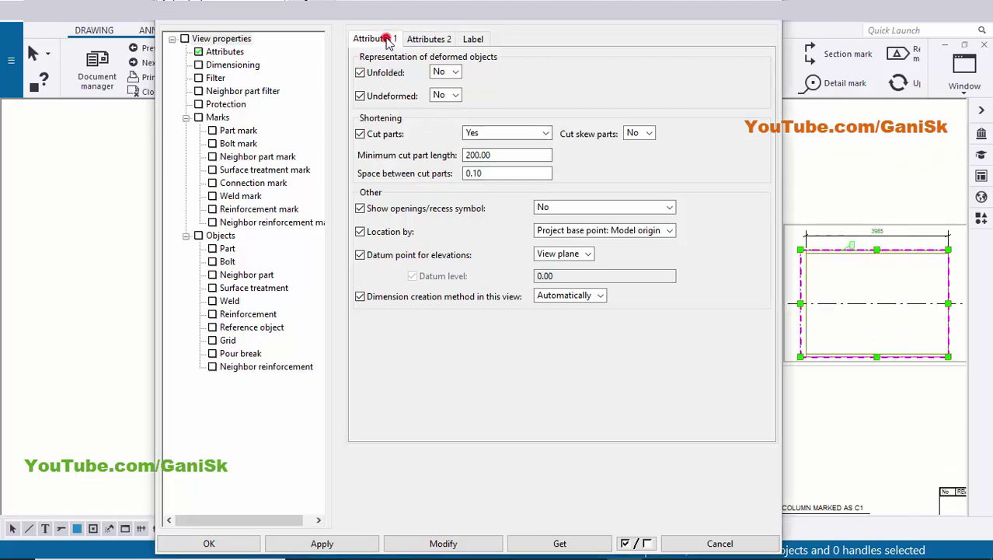
double_click(470, 70)
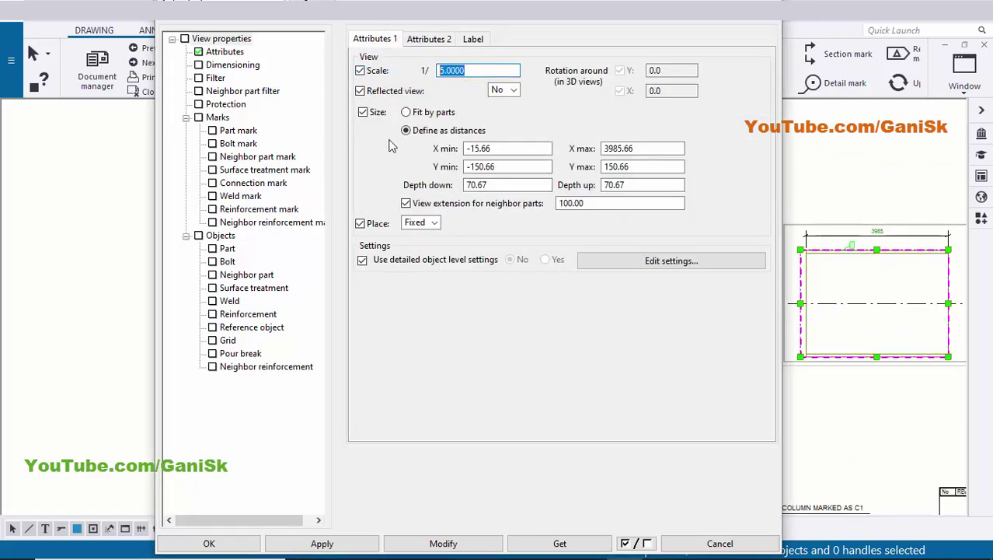
click(436, 543)
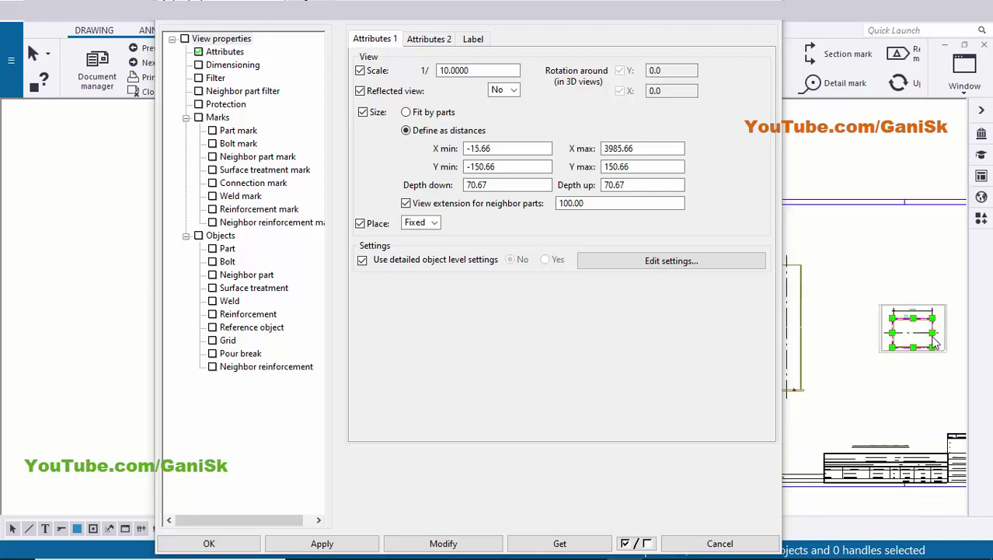
scroll(935, 342, up, 5)
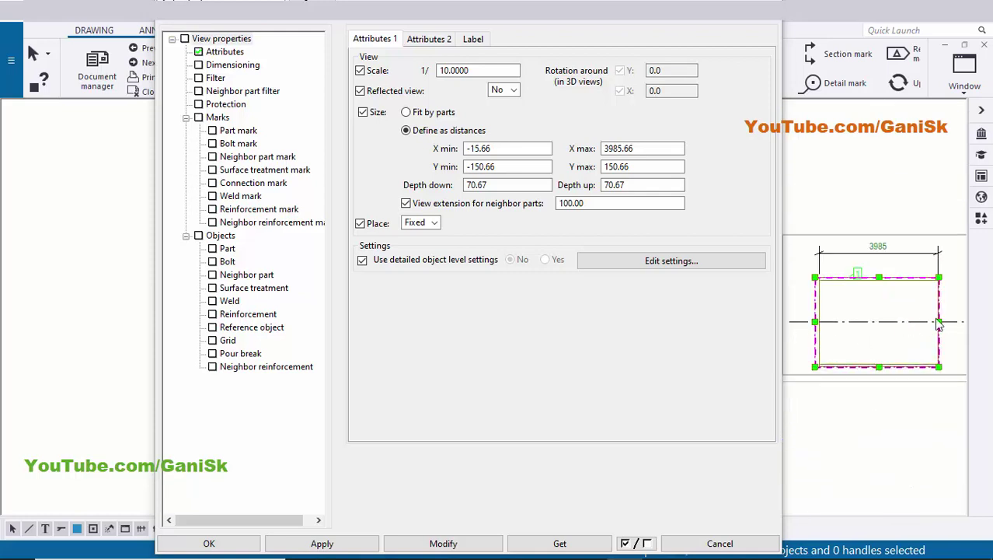
scroll(867, 331, down, 5)
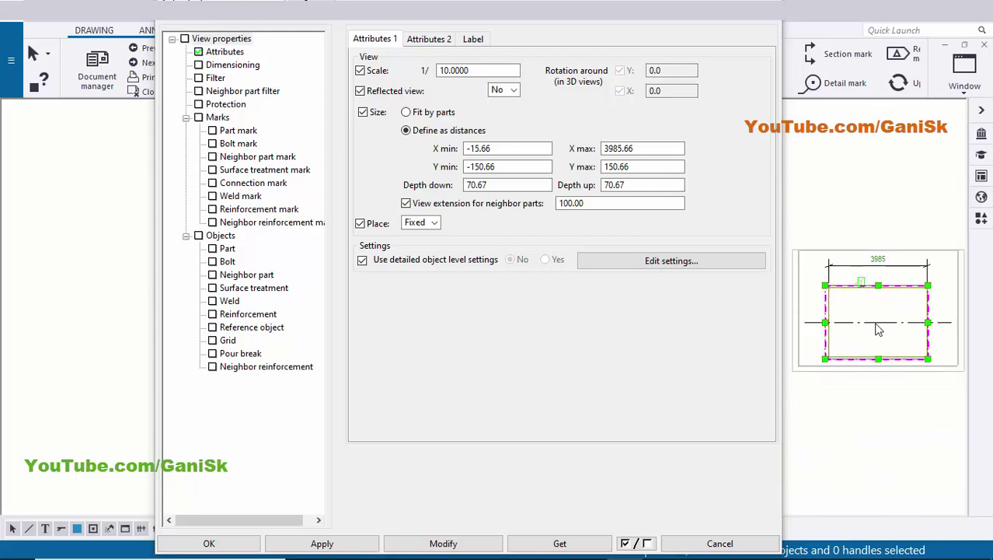
Step: Set the view's minimum cut part length to 600, modify the view and accept the view properties
click(437, 39)
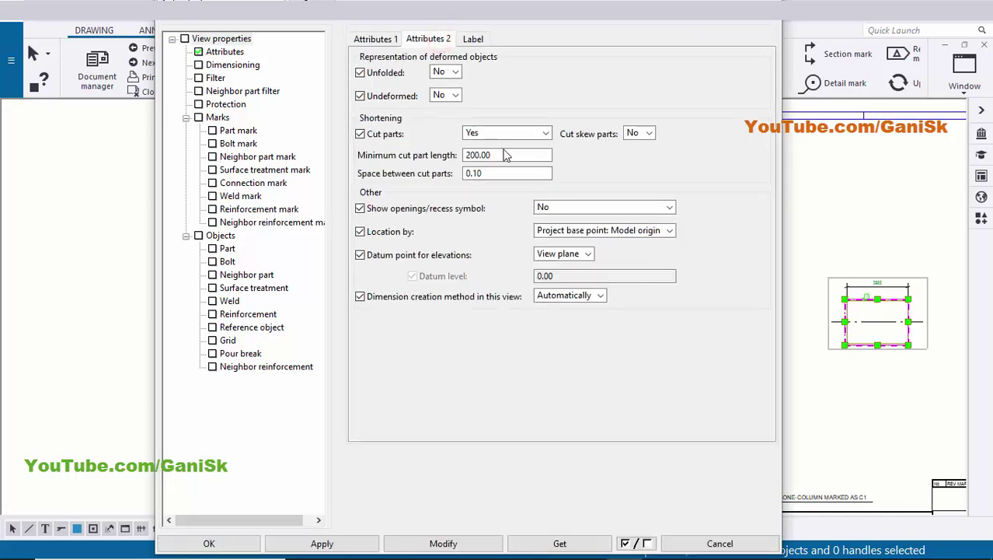
drag(429, 154, 418, 177)
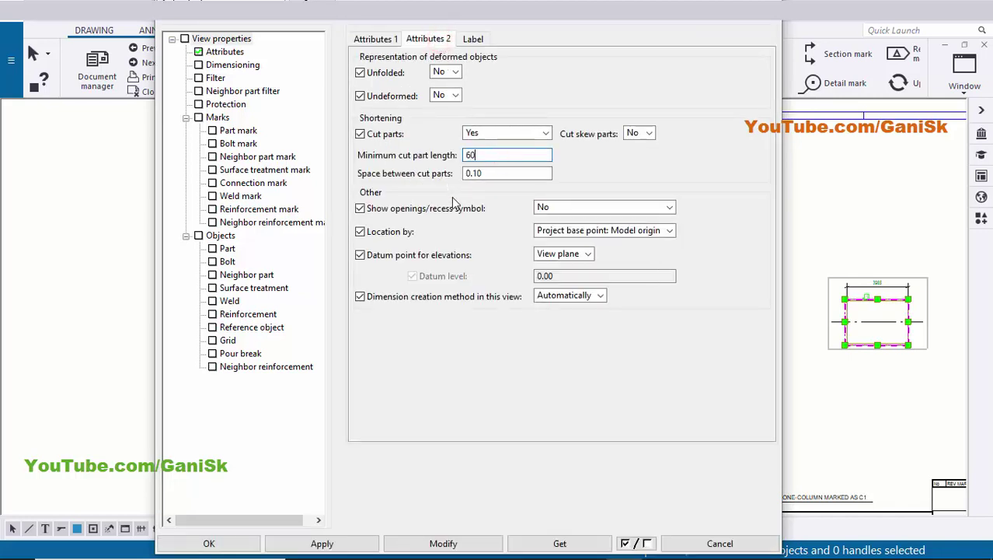
click(425, 541)
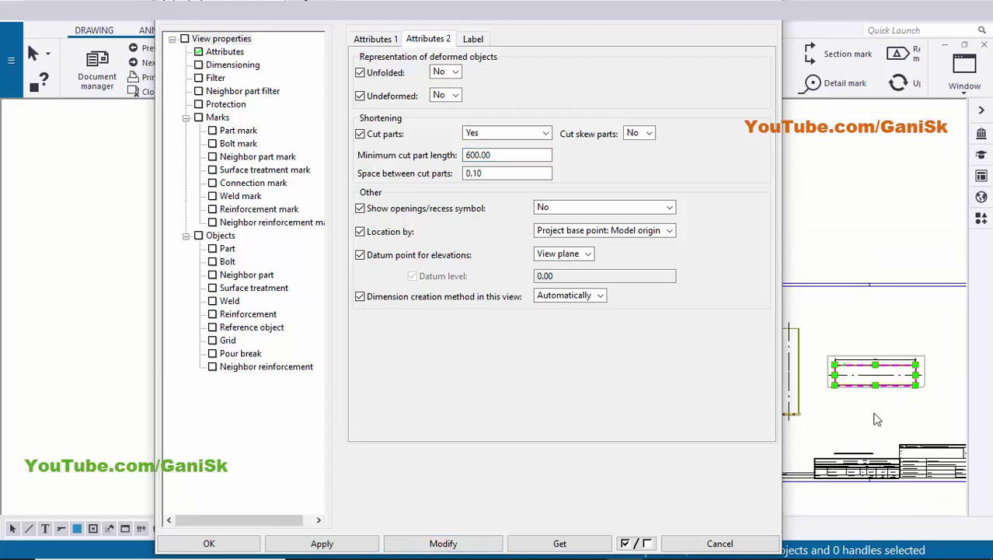
click(302, 544)
click(241, 544)
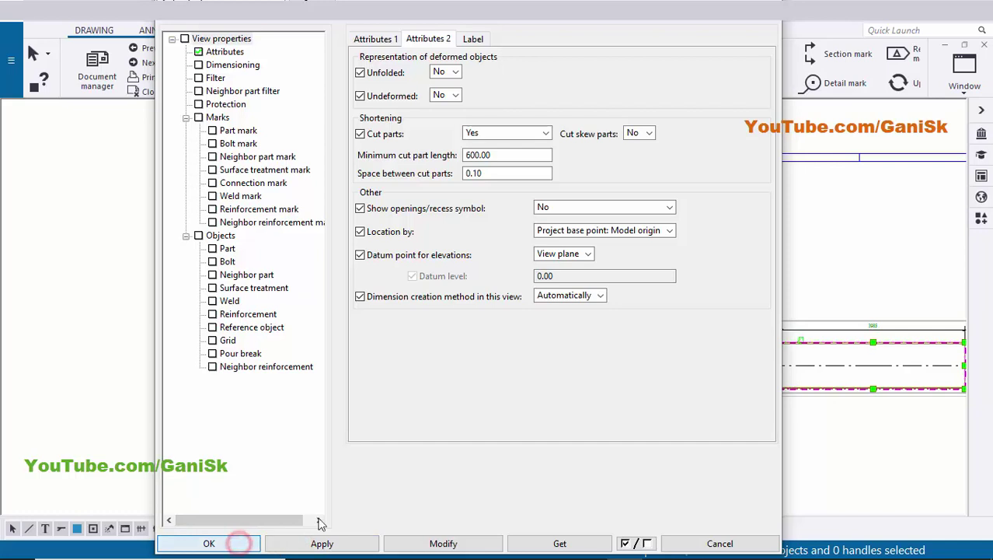
Step: Turn off the center line of the column in the single-part view through its drawing part properties
scroll(672, 355, up, 6)
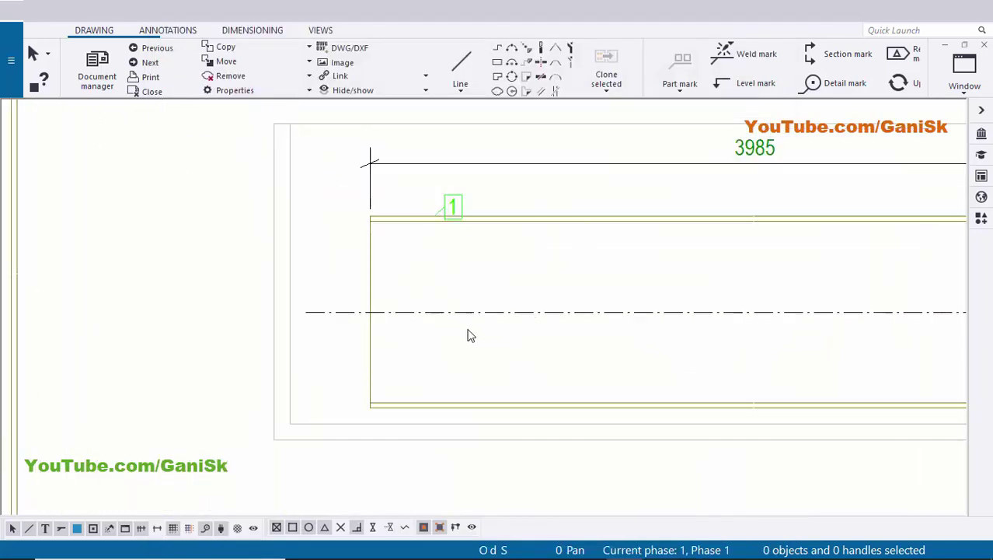
scroll(457, 311, down, 3)
middle_drag(572, 315, 513, 303)
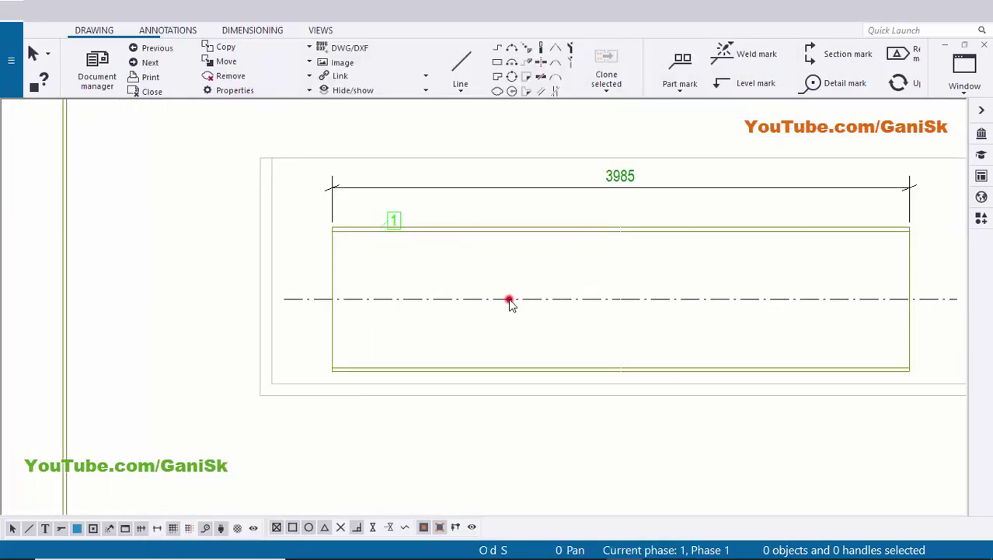
double_click(509, 300)
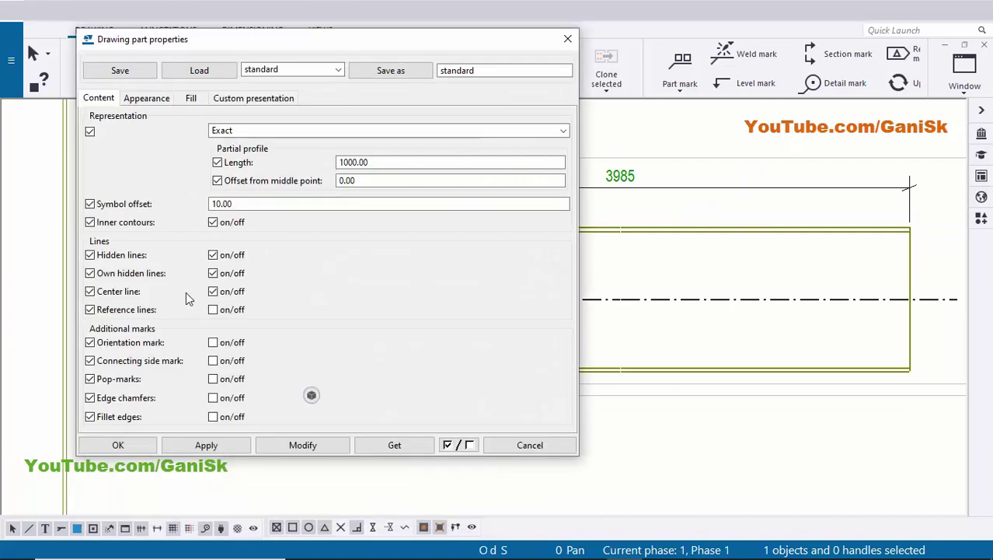
click(213, 291)
click(303, 447)
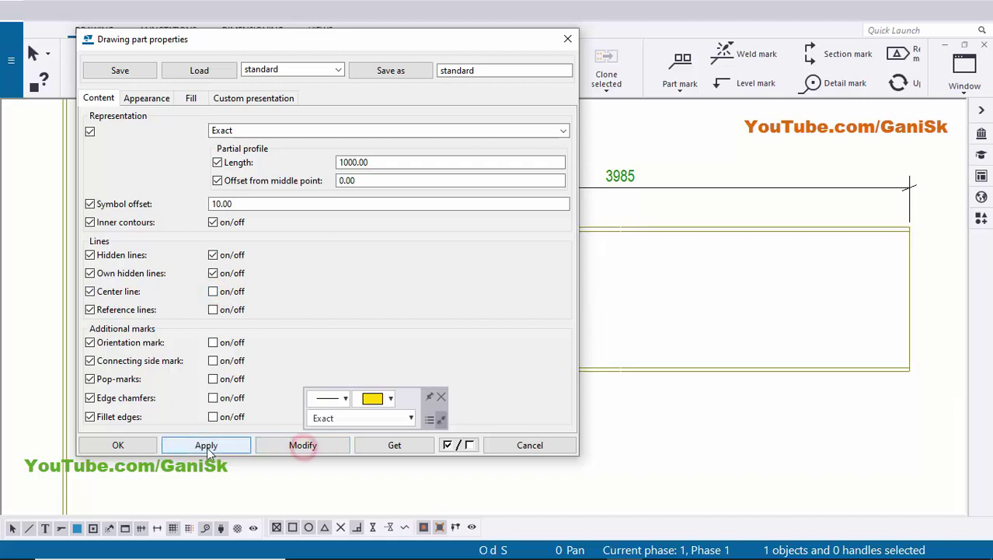
click(118, 445)
click(426, 440)
Step: Move the single-part view's part mark up and to the right, away from its leader point
scroll(414, 282, up, 5)
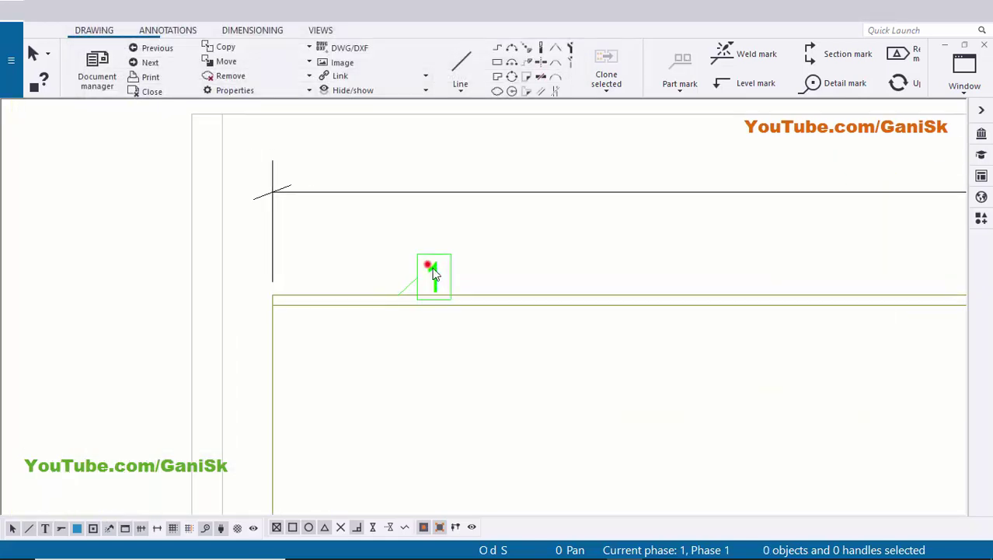
drag(434, 272, 488, 255)
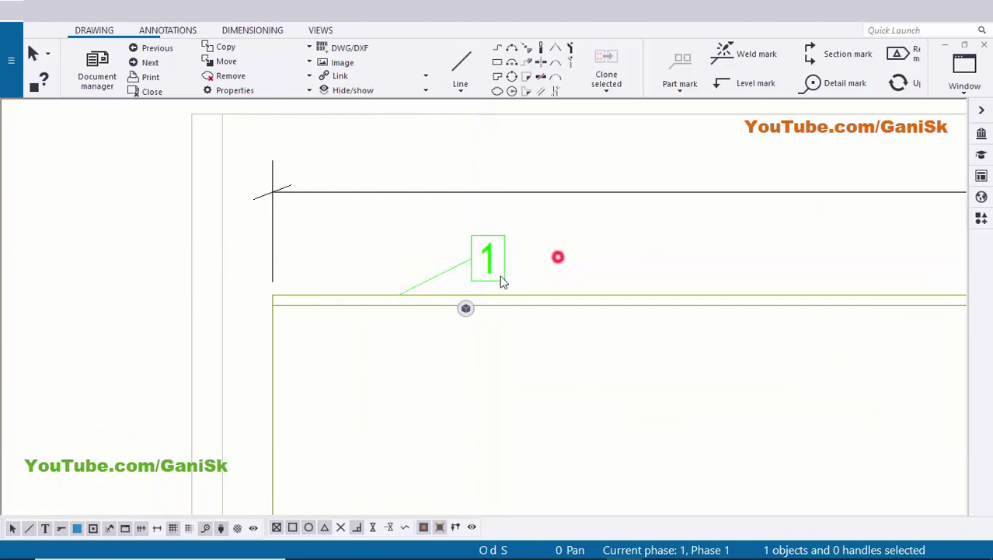
click(558, 256)
Step: Shift the part mark and its leader point farther right along the column's upper flange, keeping the mark below the overall dimension
scroll(586, 320, down, 9)
middle_drag(595, 324, 373, 309)
scroll(659, 270, up, 3)
scroll(630, 284, down, 5)
scroll(373, 297, up, 2)
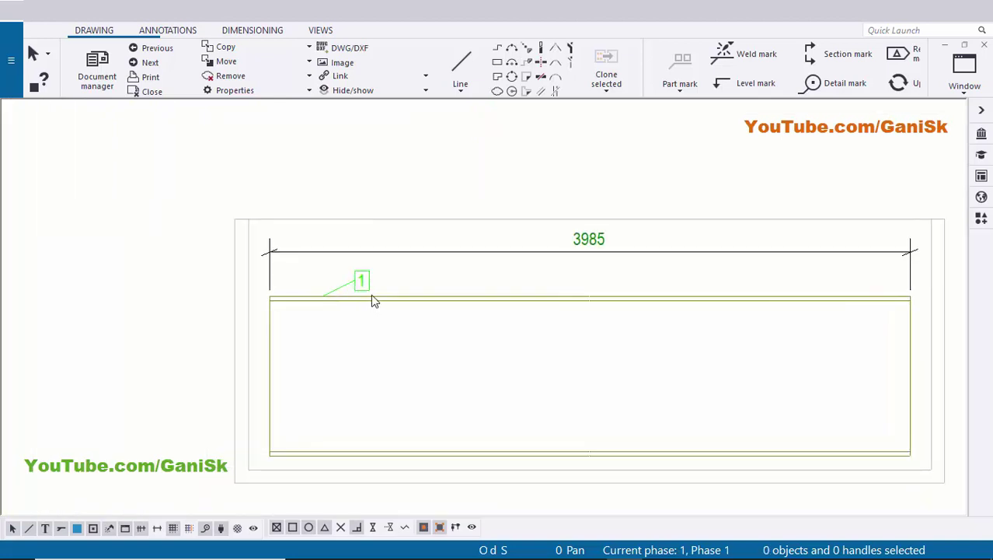
scroll(371, 297, up, 3)
scroll(351, 286, down, 3)
scroll(307, 280, up, 2)
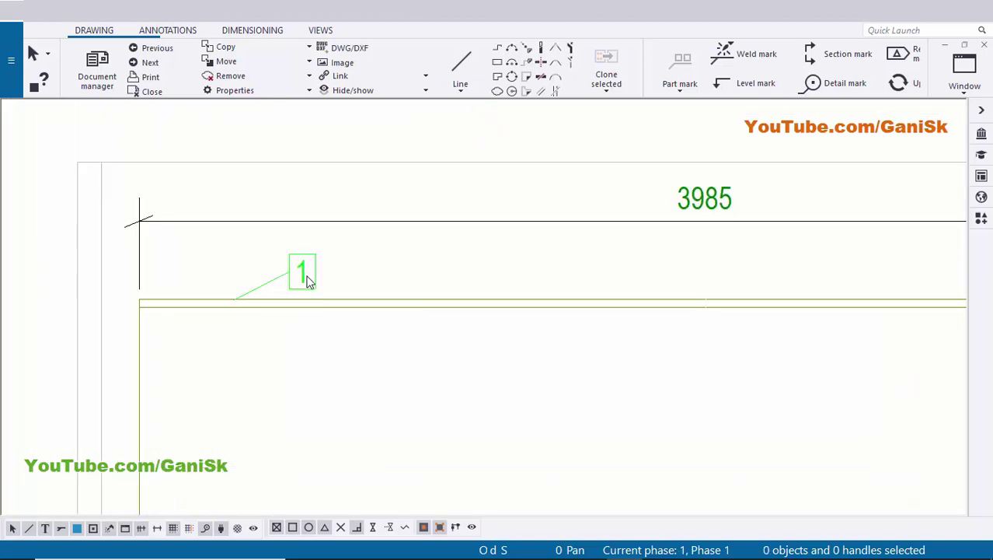
click(305, 272)
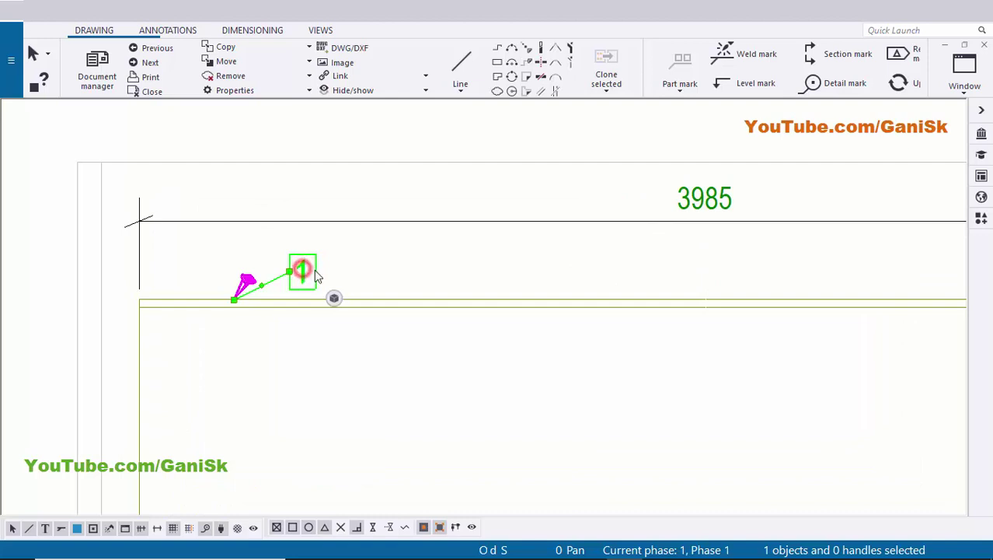
mouse_move(314, 269)
mouse_down()
mouse_move(507, 272)
mouse_move(297, 270)
mouse_move(582, 266)
mouse_move(477, 266)
mouse_move(490, 268)
mouse_up()
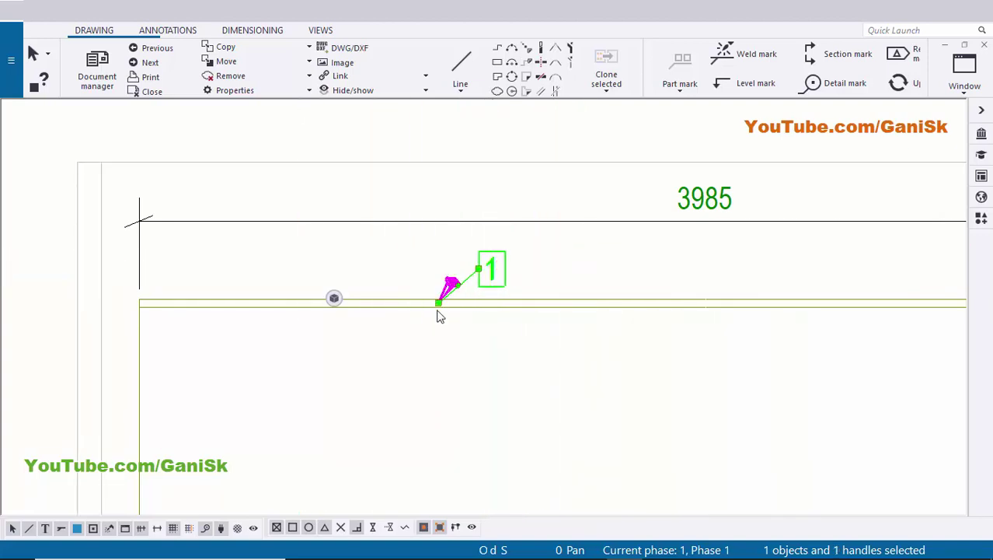
scroll(420, 305, up, 3)
scroll(456, 319, down, 2)
click(490, 365)
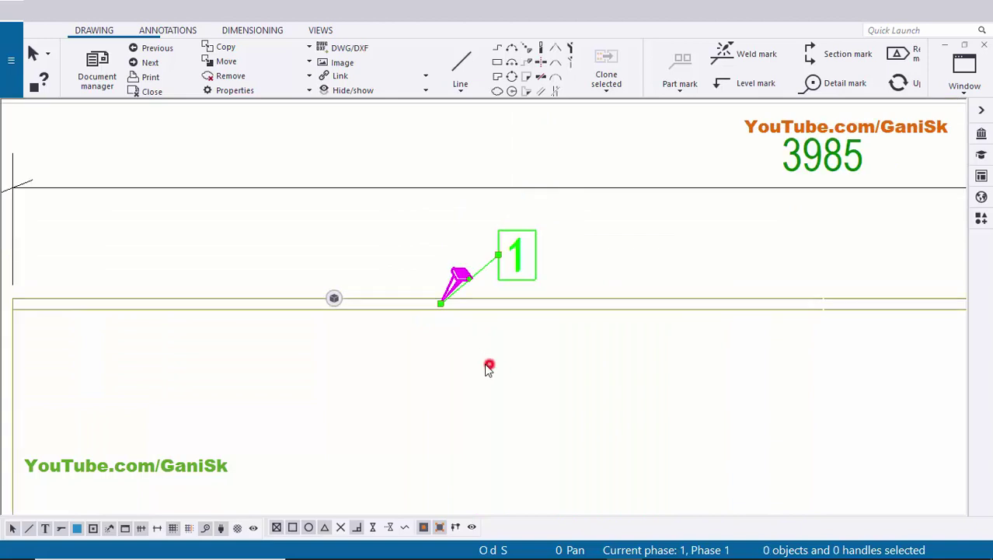
click(514, 269)
mouse_move(513, 269)
mouse_down()
mouse_move(364, 257)
mouse_move(512, 265)
mouse_up()
click(625, 265)
Step: Move the column's single-part view up and to the right on the sheet, clear of the assembly view
scroll(628, 268, down, 3)
mouse_move(814, 304)
middle_down()
mouse_move(746, 300)
mouse_move(634, 268)
middle_up()
scroll(622, 309, down, 6)
scroll(617, 302, up, 2)
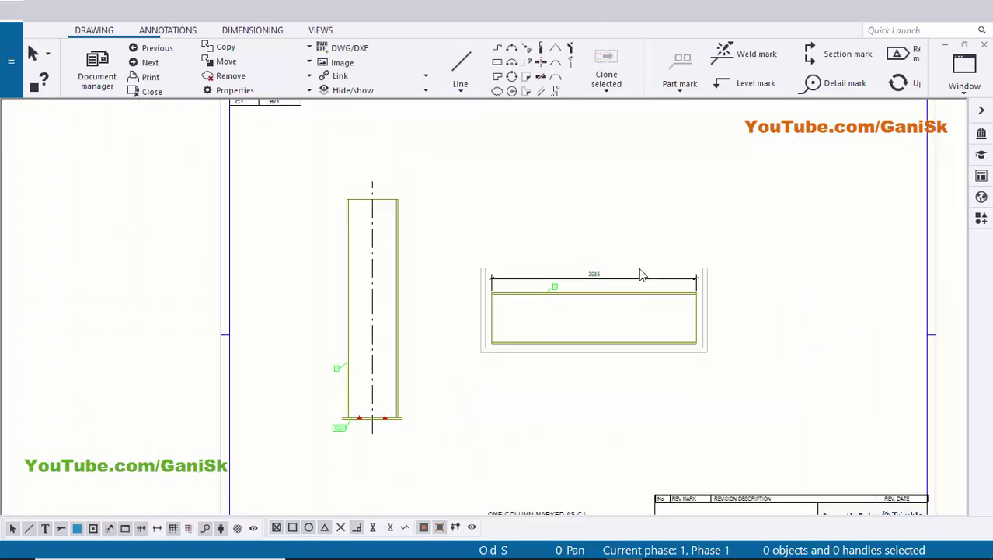
click(634, 265)
drag(620, 266, 687, 227)
click(654, 348)
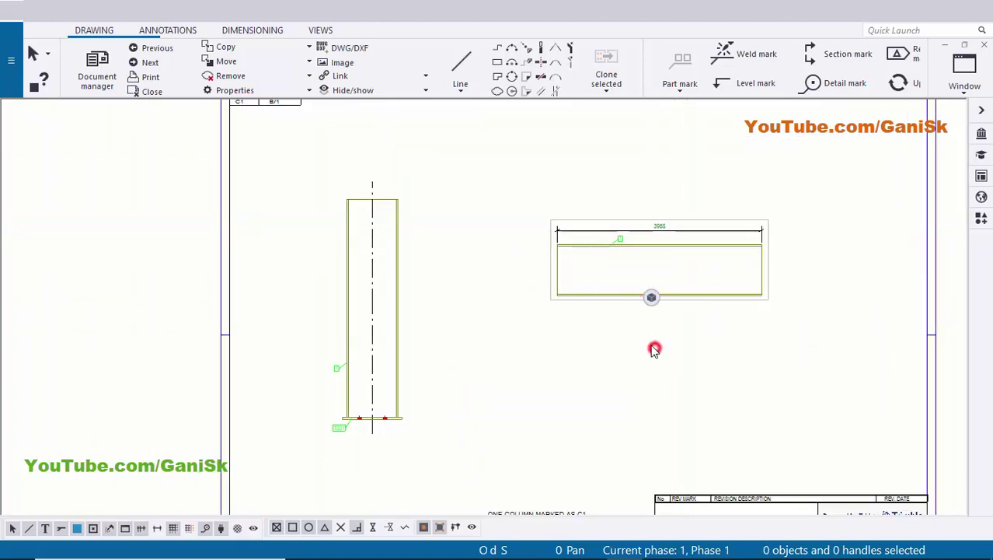
Step: Create single-part views of the base plate from the assembly view
scroll(334, 413, up, 4)
scroll(345, 412, down, 2)
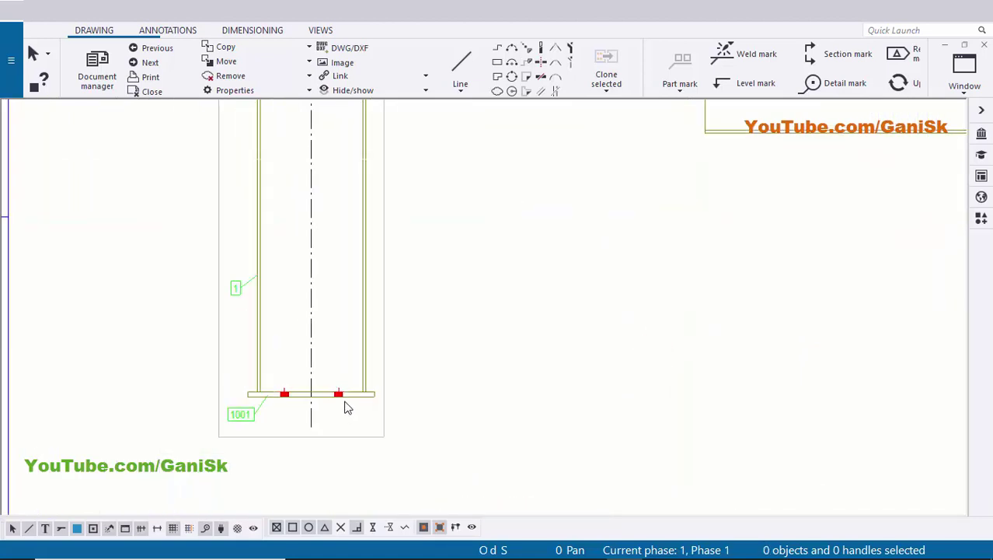
scroll(361, 408, up, 3)
click(368, 391)
right_click(370, 397)
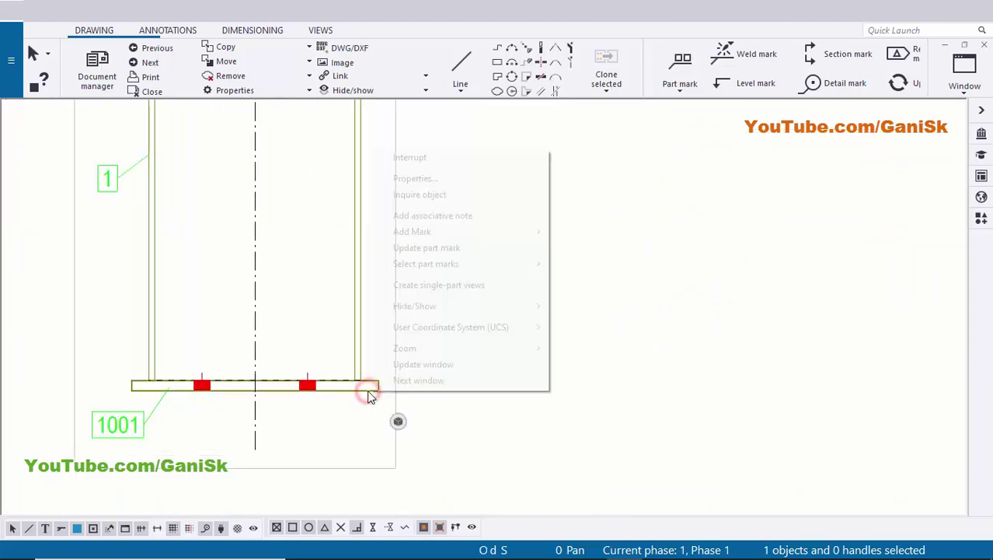
click(461, 285)
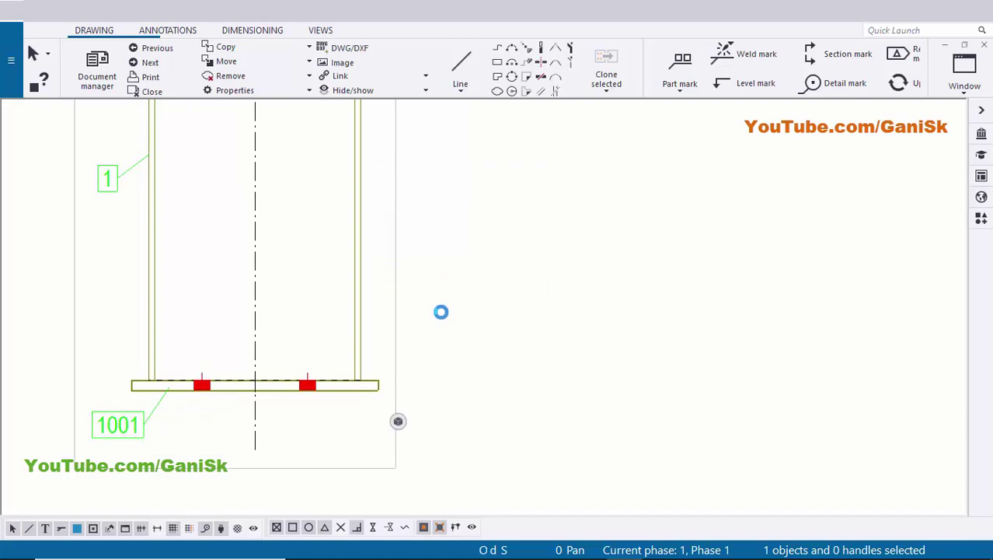
Step: Delete the base plate's edge view, its section A view and the section mark, keeping only the dimensioned face view
scroll(441, 312, down, 5)
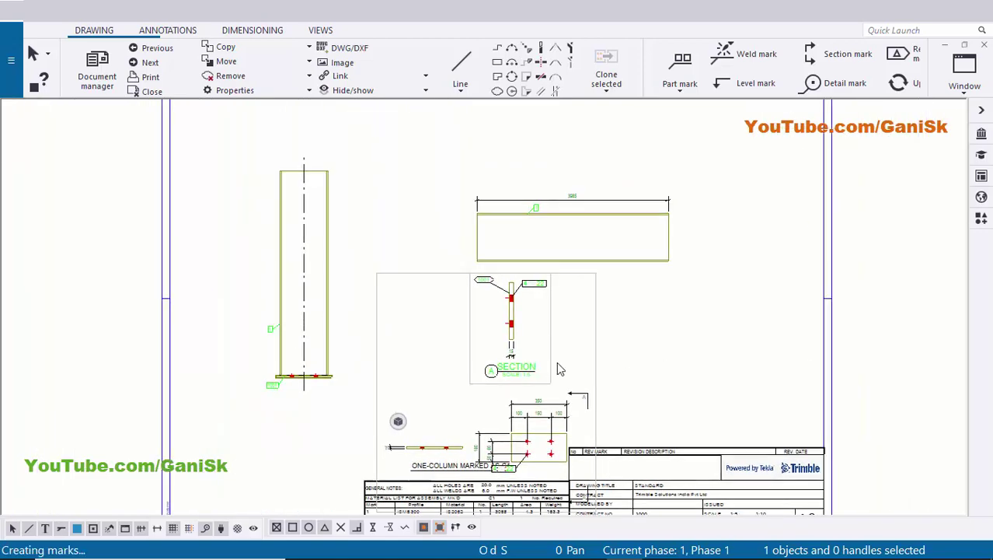
scroll(559, 369, down, 1)
scroll(497, 401, up, 5)
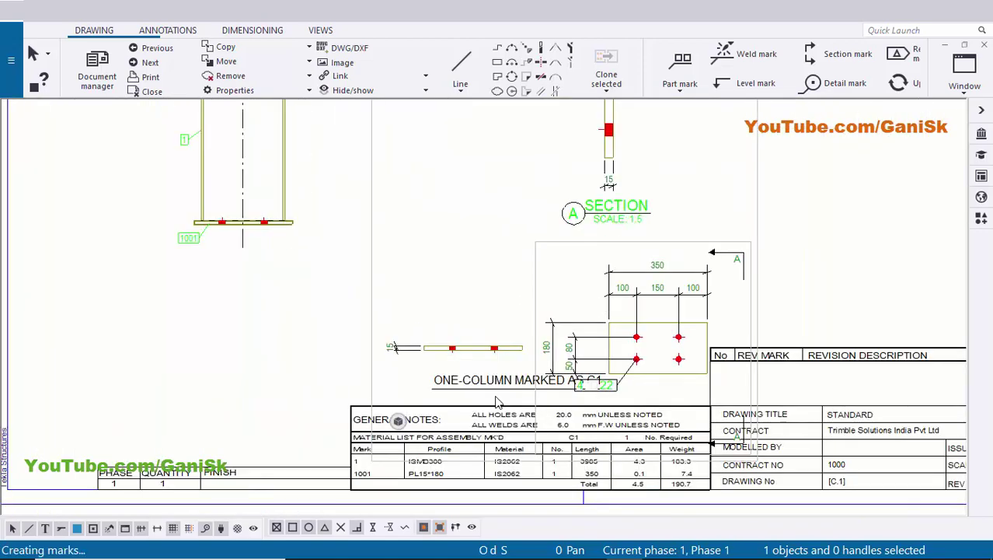
scroll(497, 401, up, 3)
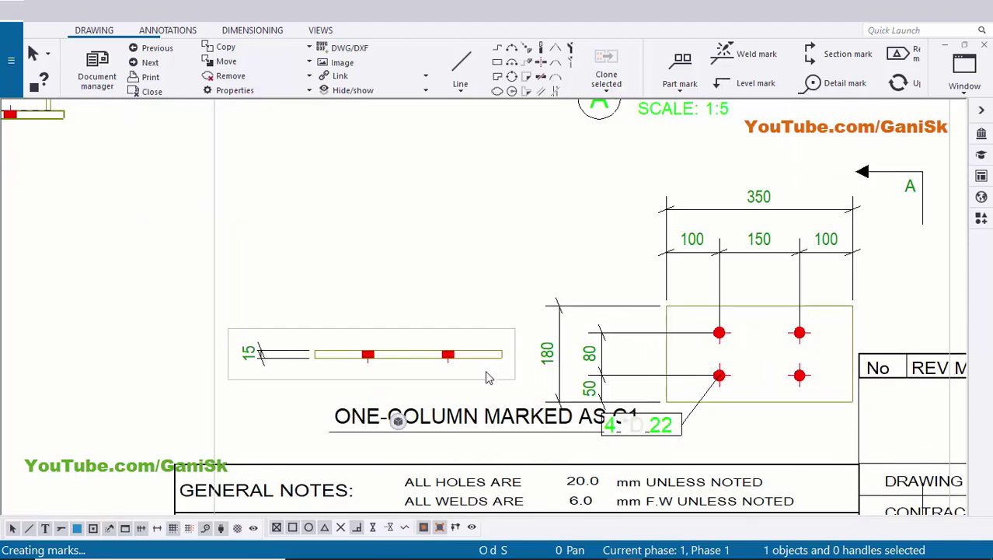
click(485, 355)
middle_drag(653, 294, 542, 453)
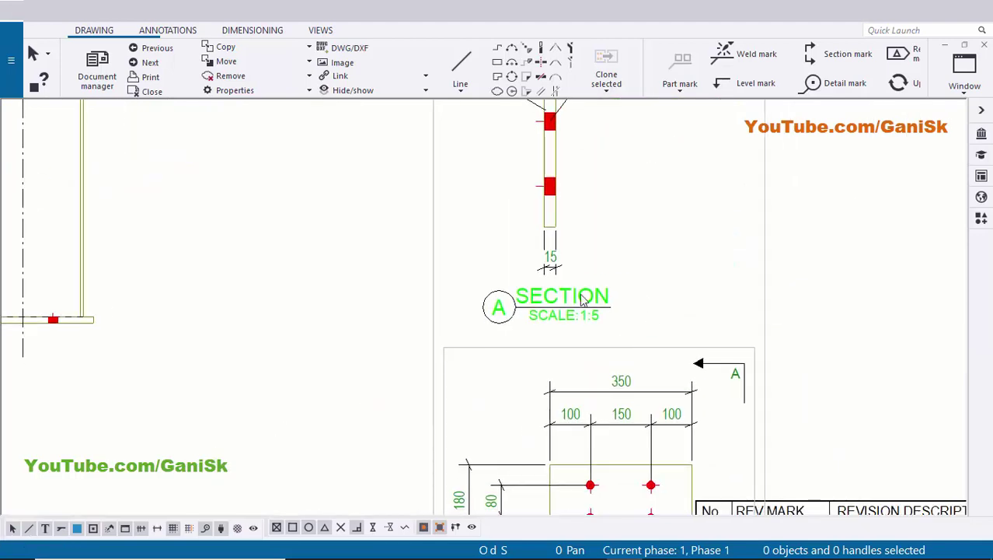
scroll(588, 300, up, 1)
scroll(660, 334, down, 3)
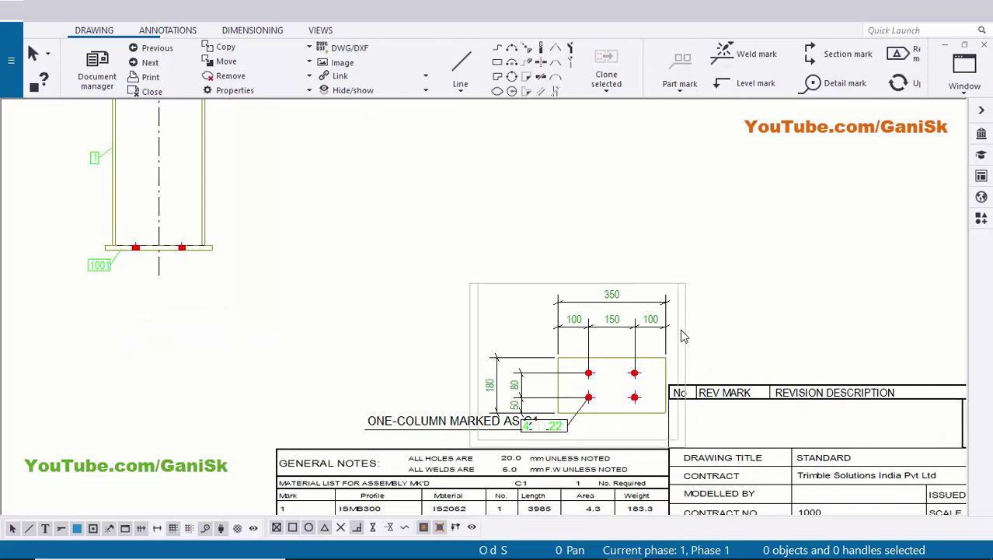
Step: Move the base plate's single-part view up and to the right, clear of the title block and below the column's single-part view
scroll(683, 336, up, 2)
drag(677, 331, 742, 124)
scroll(770, 253, down, 2)
mouse_move(773, 260)
middle_down()
mouse_move(736, 370)
mouse_move(721, 376)
middle_up()
scroll(721, 376, down, 3)
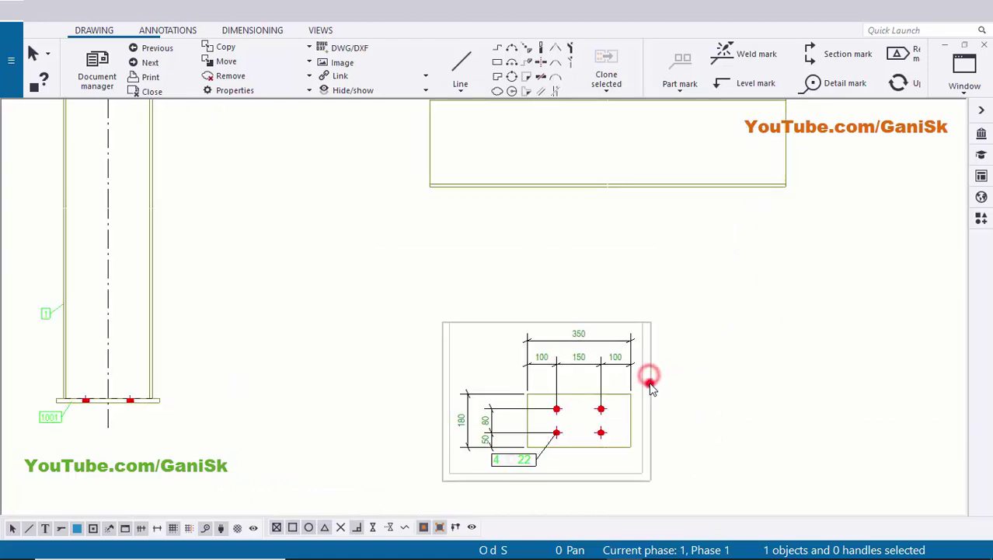
drag(649, 382, 718, 337)
click(794, 340)
middle_drag(641, 352, 606, 390)
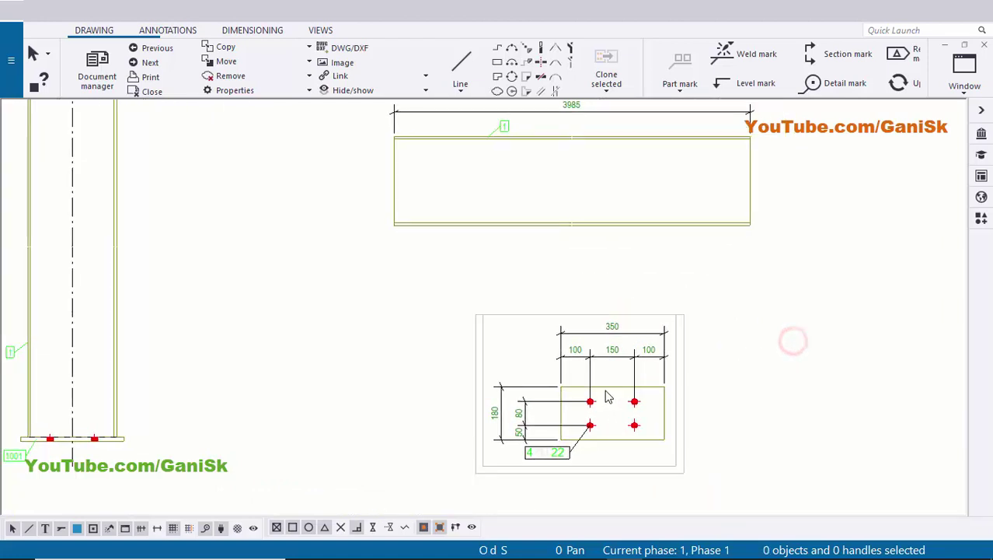
Step: Move the base plate's horizontal hole-spacing dimension line and the overall 350 dimension line closer to the plate's upper edge
scroll(608, 397, up, 5)
click(620, 337)
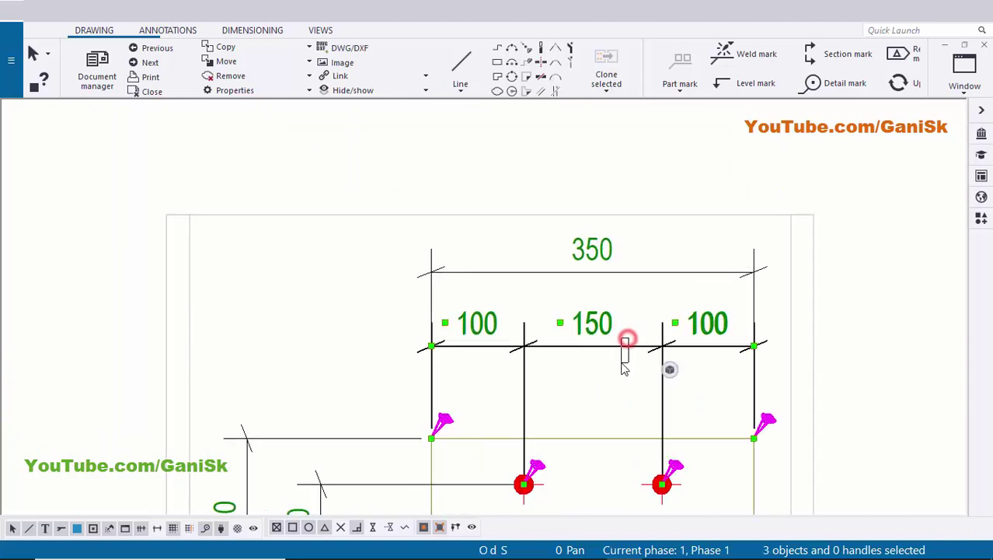
drag(626, 356, 622, 371)
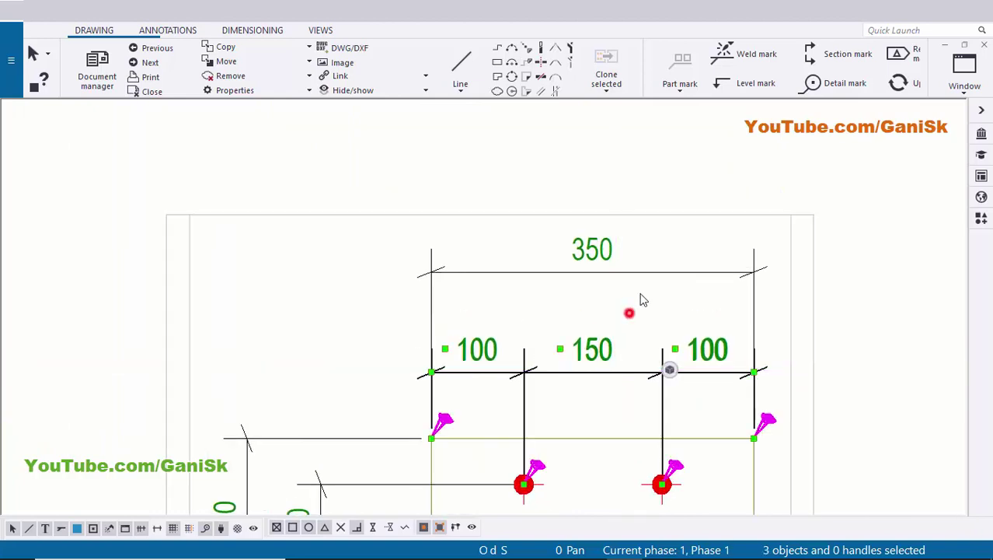
drag(676, 274, 673, 295)
click(826, 294)
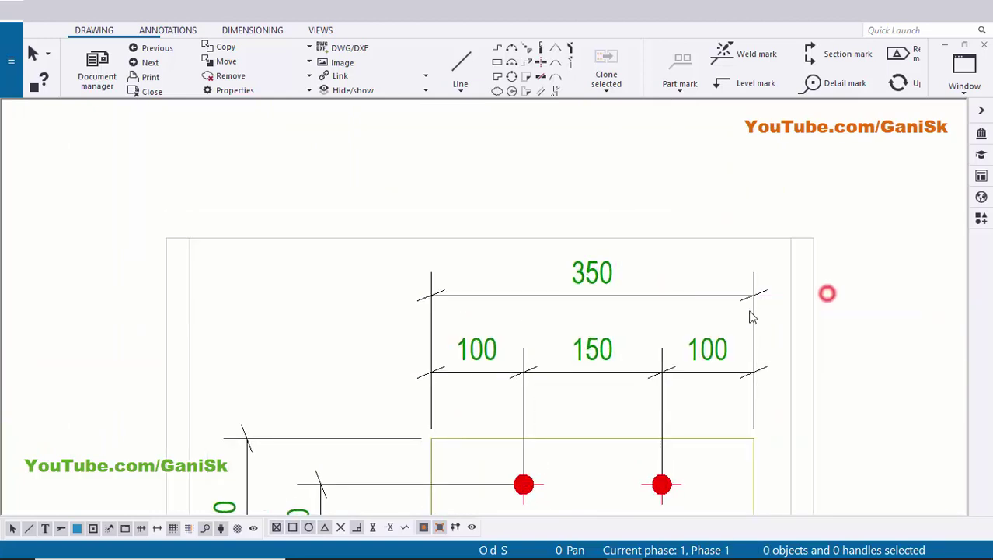
Step: Move the base plate's vertical hole-spacing dimension line and the overall 180 dimension line closer to the plate's left edge
scroll(723, 319, down, 5)
middle_drag(559, 312, 573, 215)
scroll(466, 371, up, 3)
scroll(454, 368, up, 2)
click(428, 360)
drag(417, 357, 468, 358)
click(412, 349)
scroll(351, 358, up, 1)
scroll(351, 360, up, 1)
click(344, 351)
drag(328, 359, 382, 365)
Step: Move the base plate's bolt mark to the right so it sits directly beneath the plate
scroll(621, 489, down, 3)
middle_drag(625, 493, 487, 415)
drag(412, 429, 616, 442)
scroll(607, 423, up, 2)
middle_drag(529, 241, 506, 293)
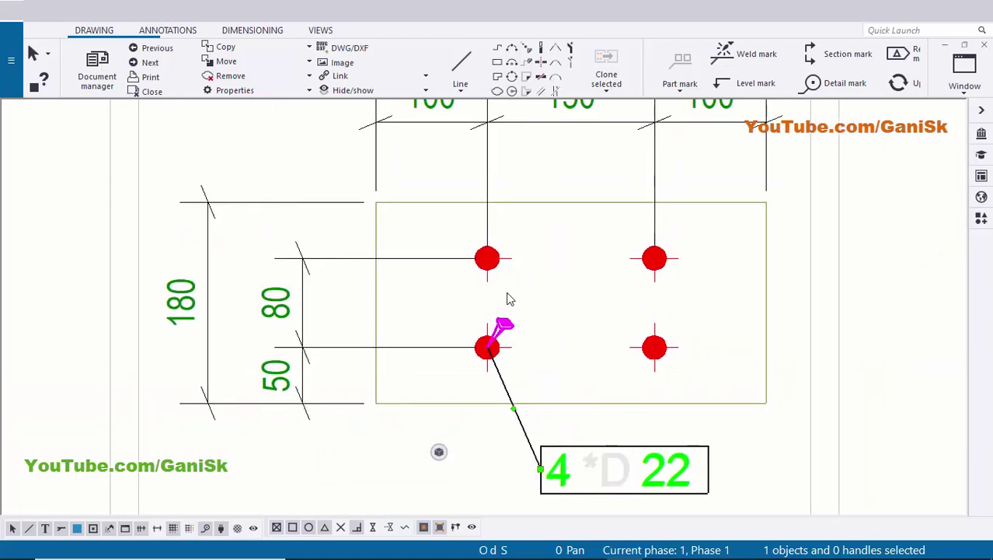
Step: Try green for the *D text element in the base plate's bolt mark and settle on red as its font colour
scroll(623, 502, up, 3)
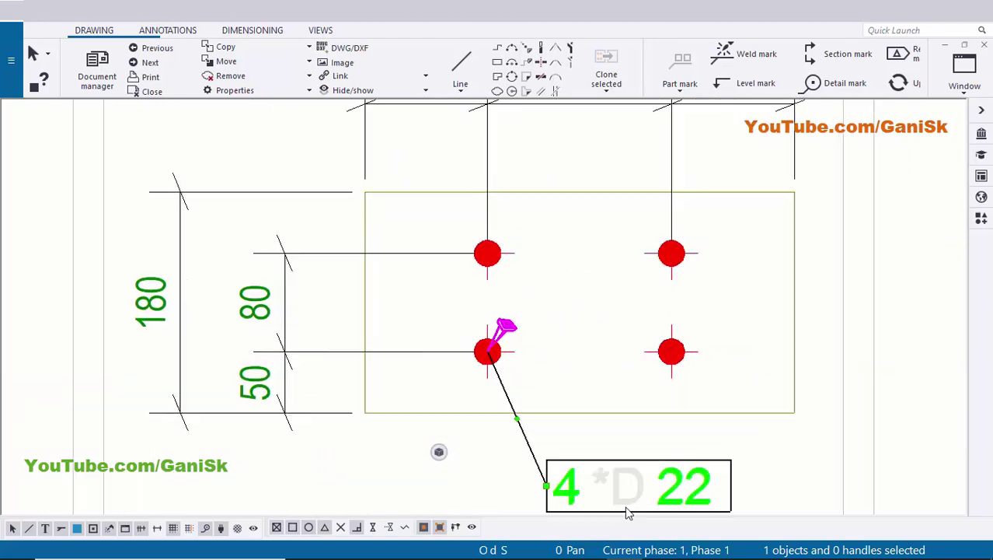
middle_drag(610, 383, 567, 226)
scroll(672, 366, up, 2)
scroll(643, 380, down, 3)
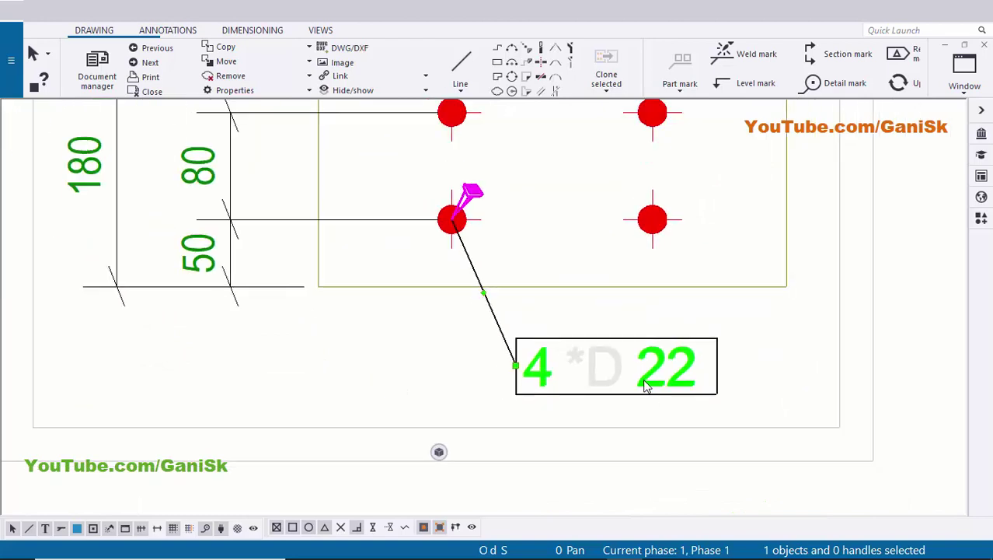
scroll(656, 381, down, 1)
scroll(643, 372, up, 1)
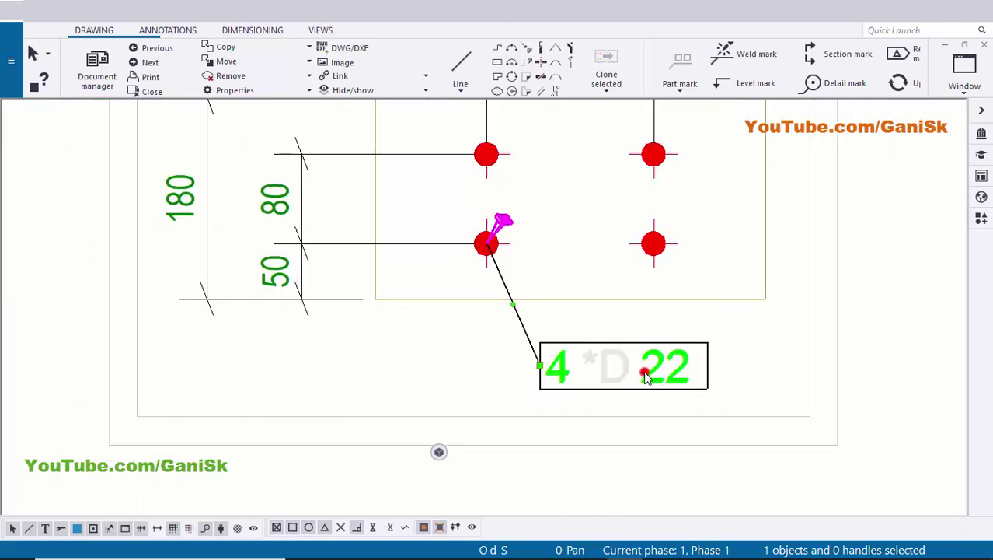
double_click(643, 372)
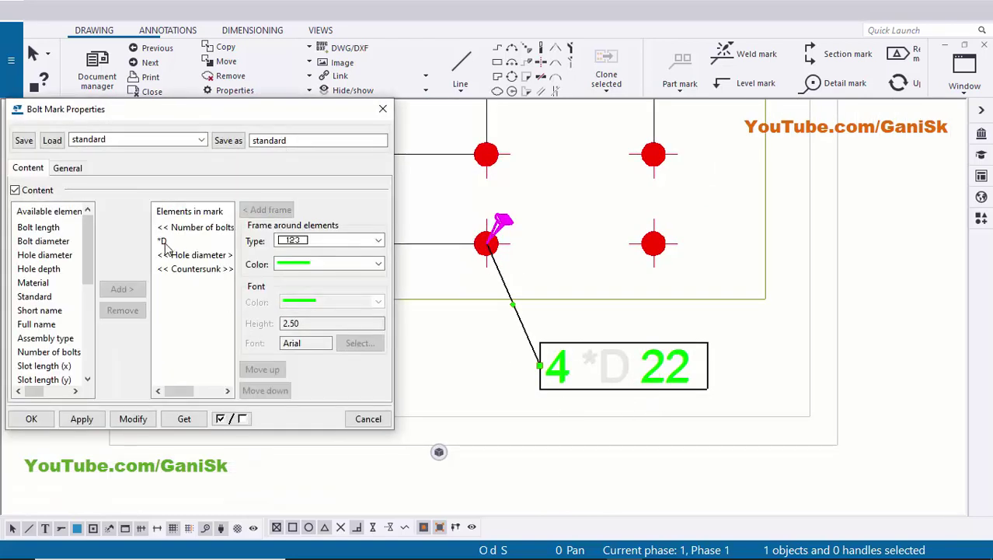
click(162, 242)
click(300, 303)
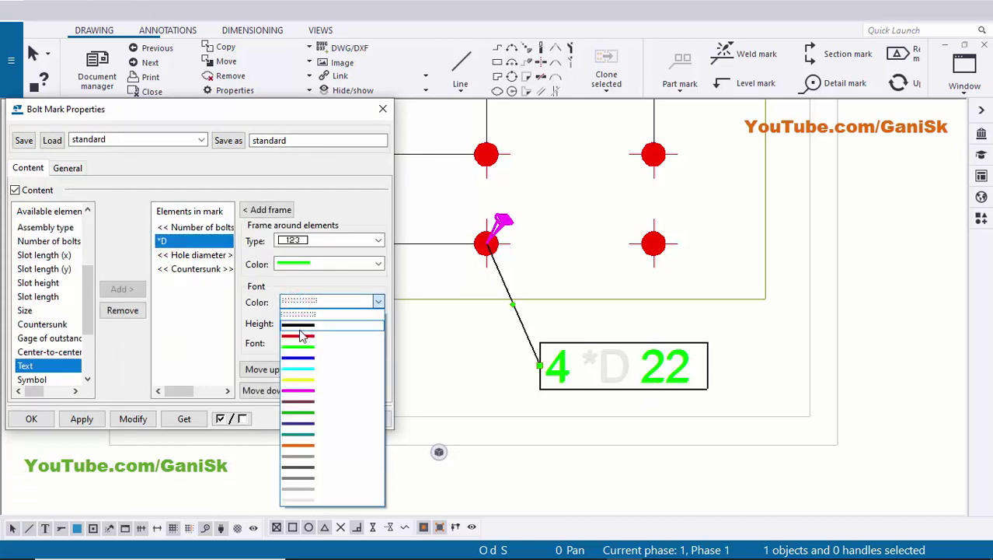
click(303, 348)
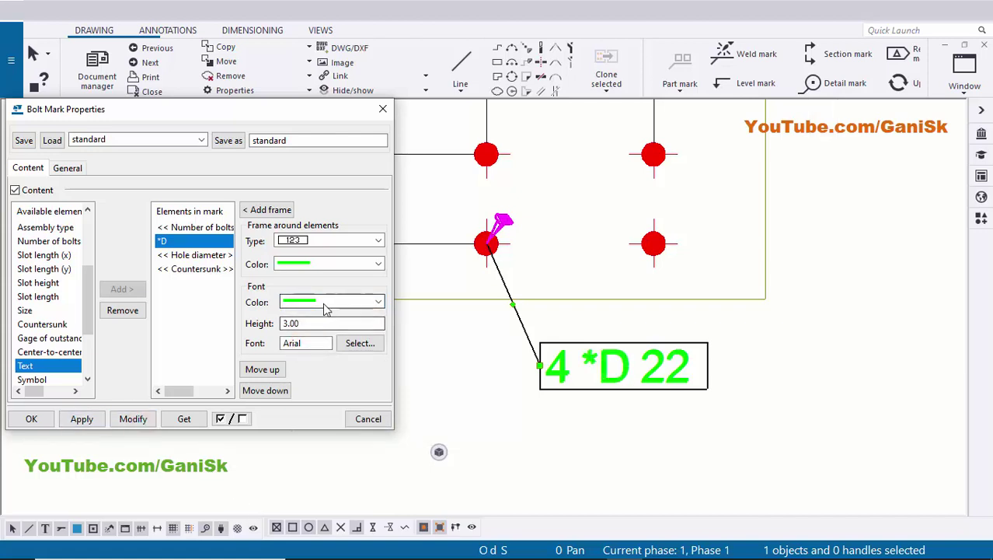
click(325, 304)
click(300, 338)
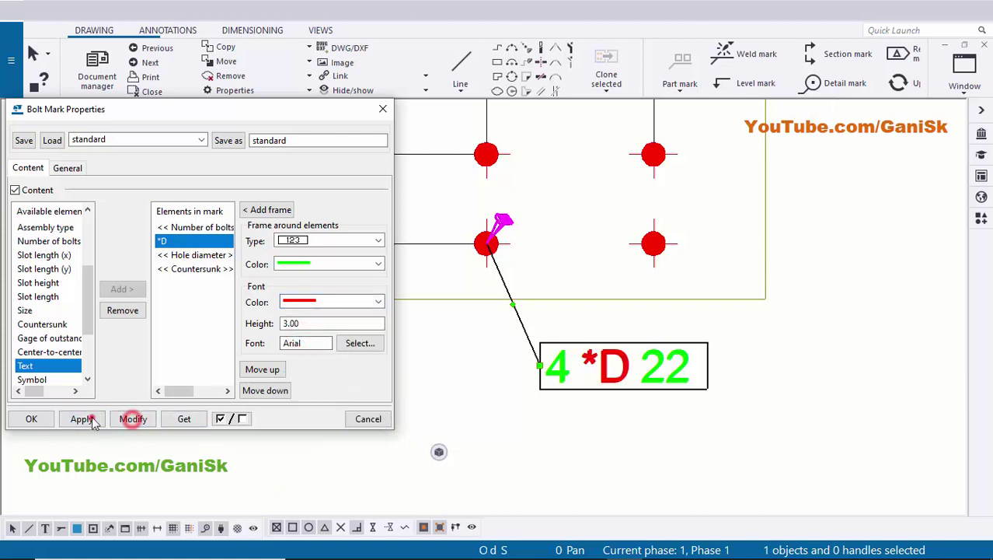
click(31, 419)
click(355, 425)
Step: Add the plate's upper-left corner as a dimension point to the vertical hole-spacing dimension
scroll(354, 426, down, 3)
mouse_move(526, 373)
middle_down()
mouse_move(561, 359)
mouse_move(527, 342)
middle_up()
scroll(505, 377, up, 3)
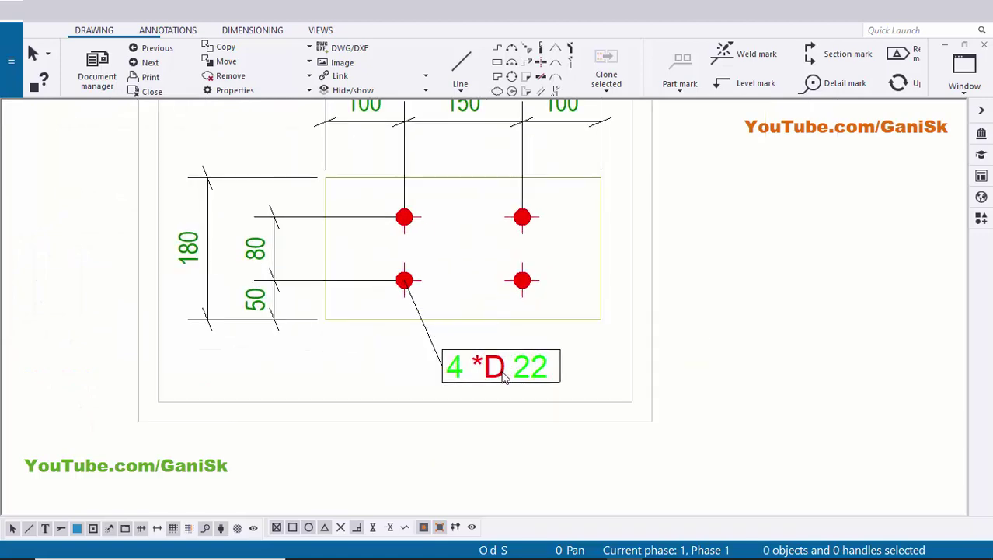
middle_drag(286, 185, 422, 348)
middle_drag(480, 325, 561, 314)
scroll(569, 315, up, 5)
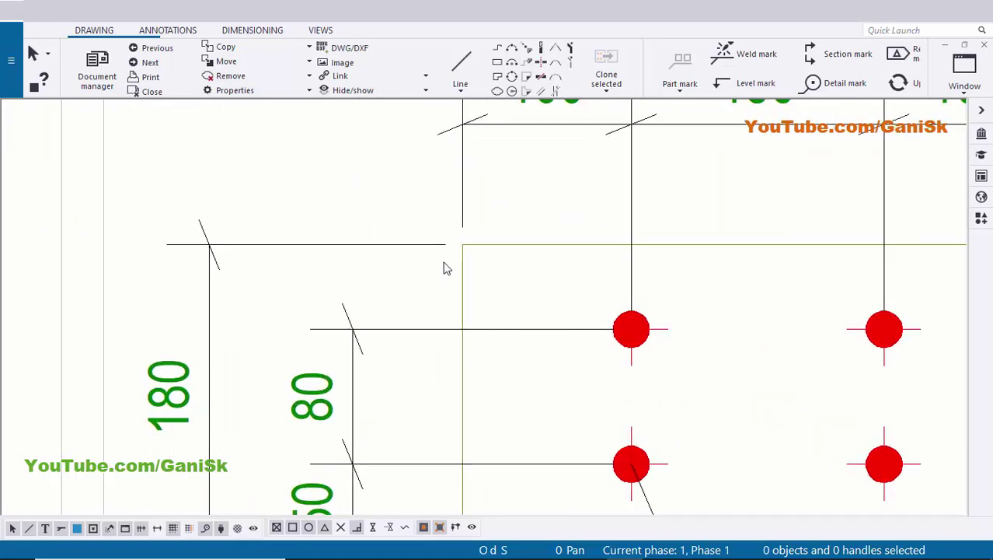
scroll(373, 330, down, 1)
click(388, 333)
right_click(385, 331)
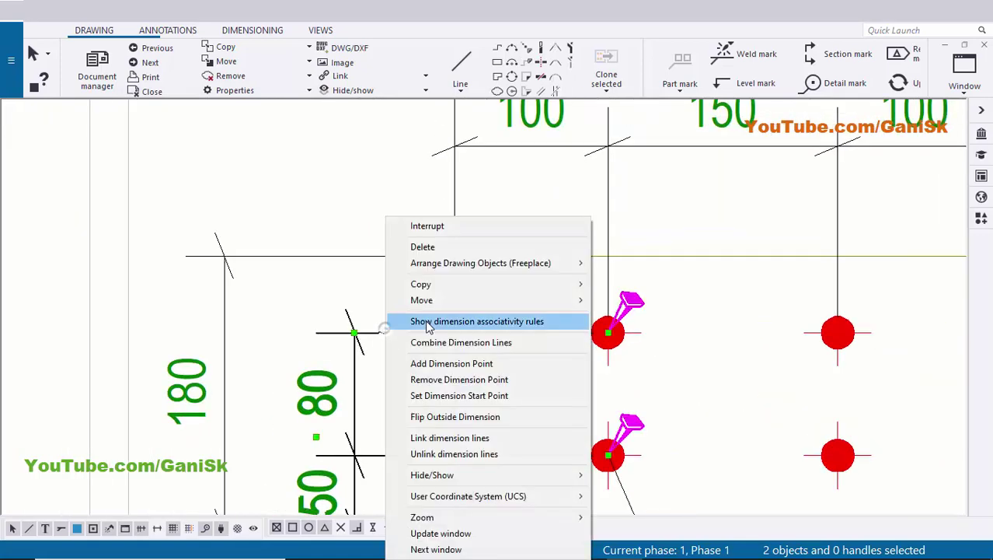
click(489, 364)
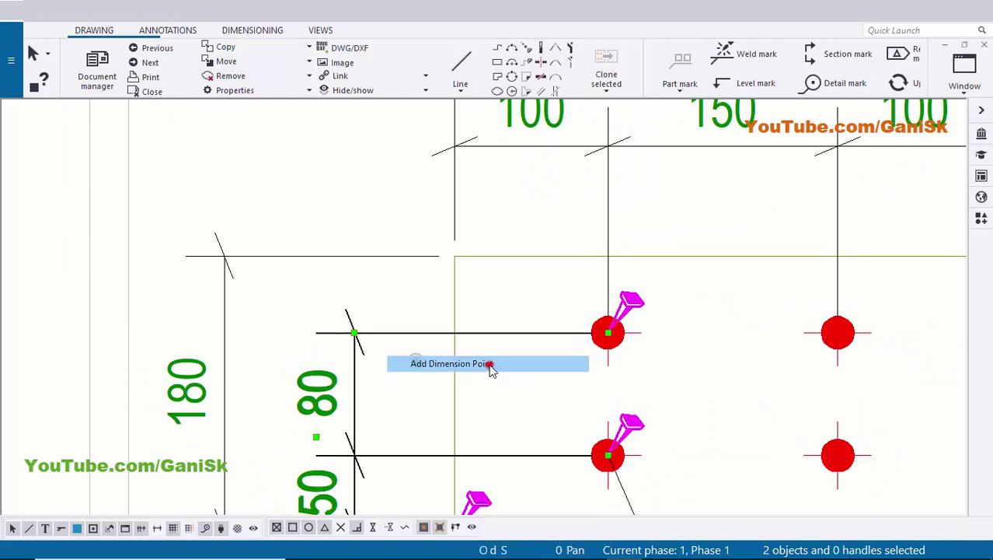
click(455, 258)
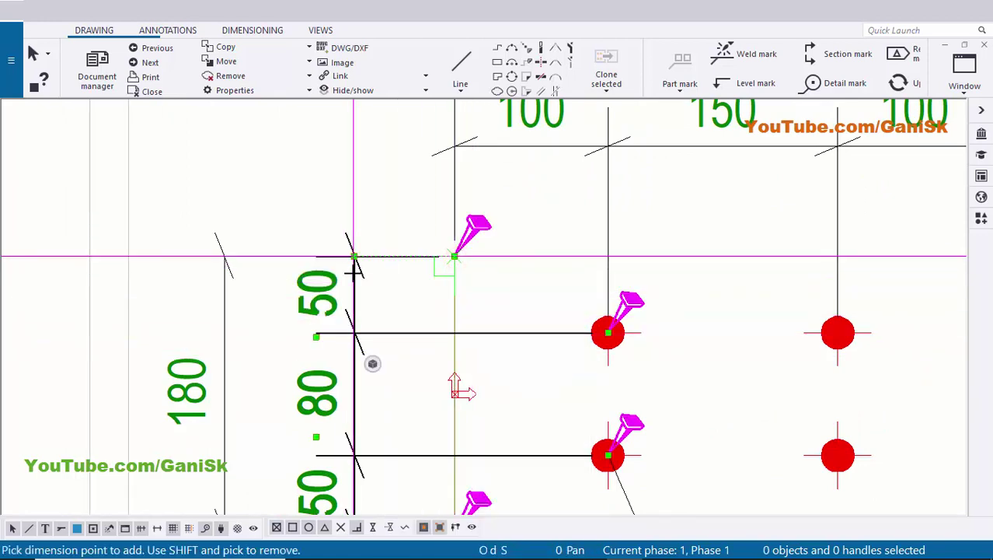
right_click(394, 183)
click(408, 190)
scroll(370, 201, down, 6)
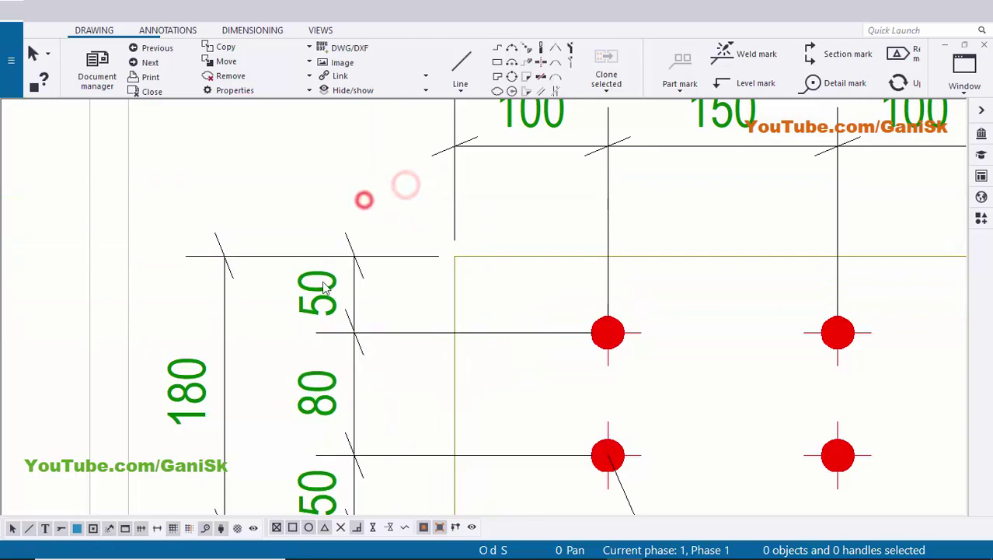
Step: Bring the horizontal hole-spacing dimension line and the overall 350 dimension line slightly nearer to the base plate
scroll(471, 287, up, 5)
click(473, 274)
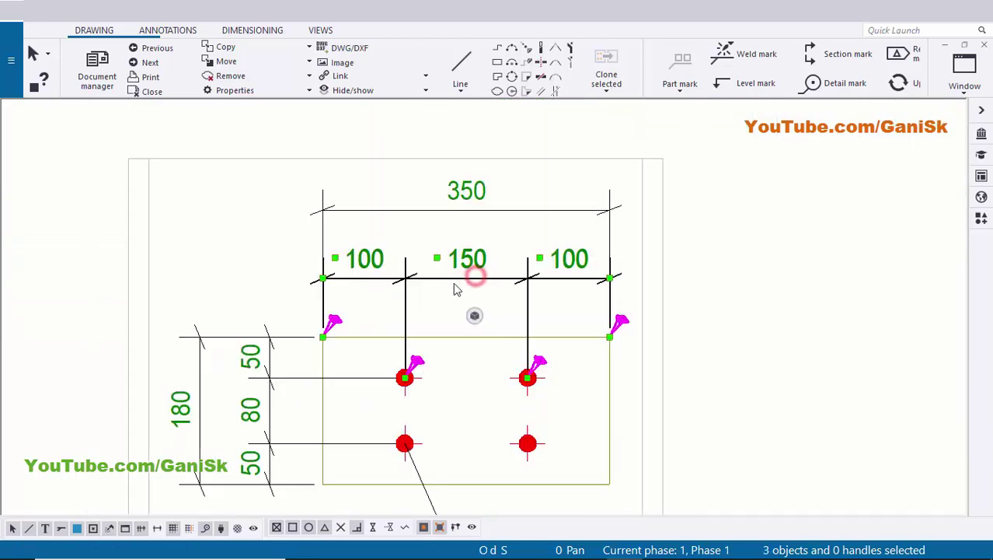
click(446, 296)
click(458, 272)
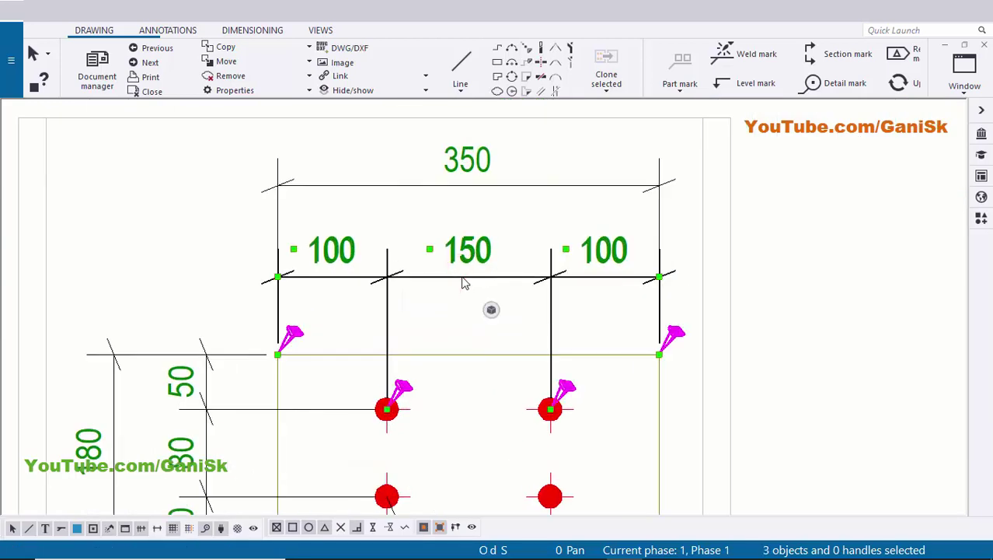
mouse_move(462, 282)
mouse_down()
mouse_move(461, 304)
mouse_move(452, 282)
mouse_move(449, 294)
mouse_up()
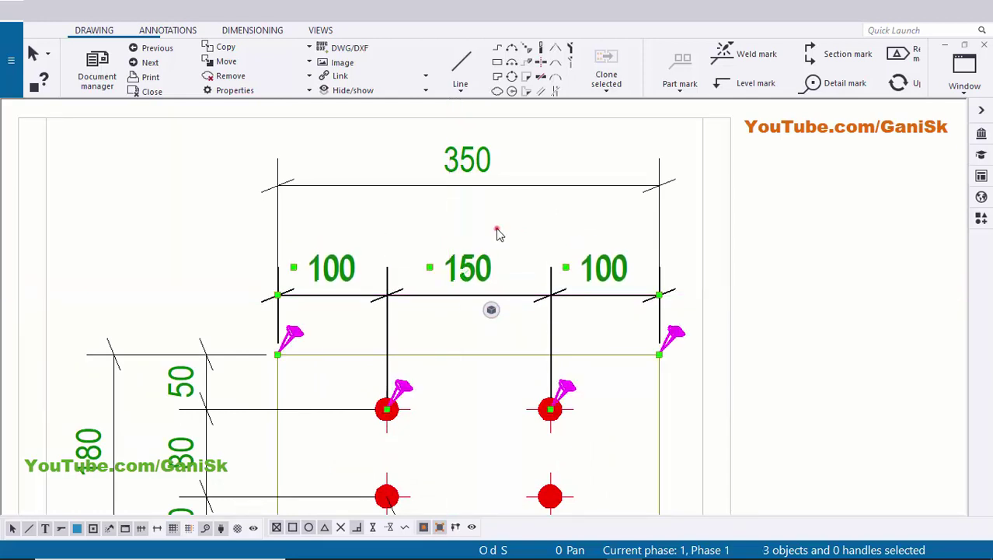
click(746, 186)
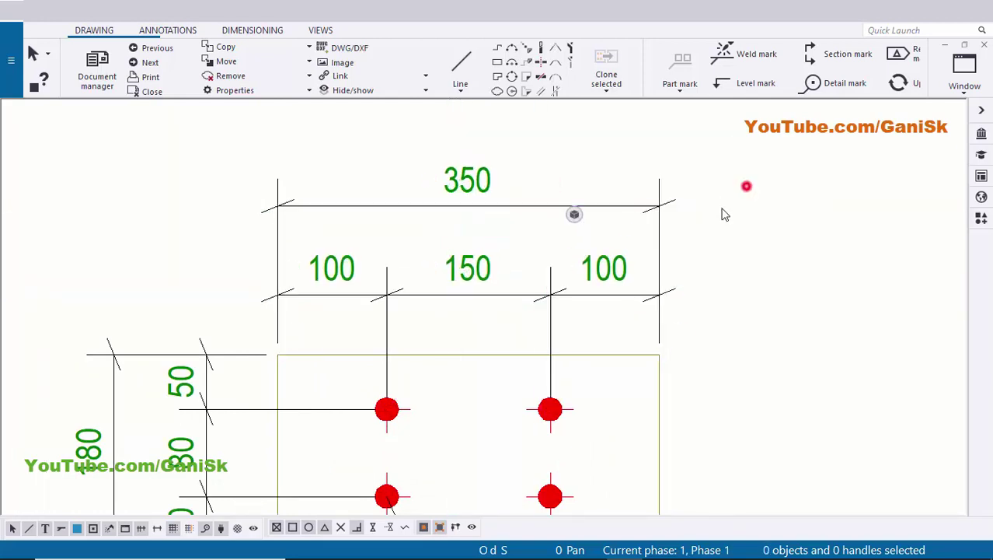
Step: Shift the base plate's view to the left so it sits more centrally beneath the column's single-part view
scroll(457, 282, down, 2)
scroll(423, 340, up, 4)
scroll(423, 340, down, 6)
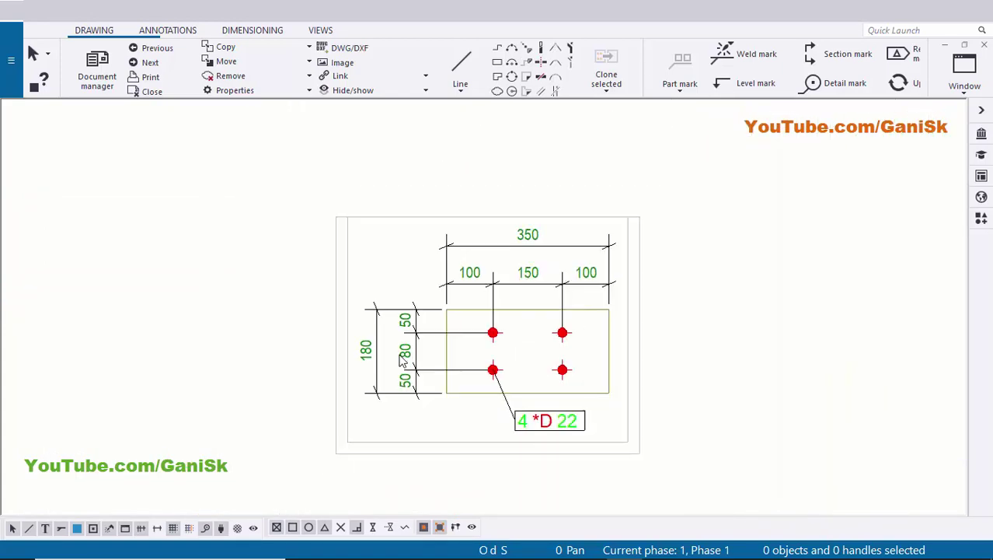
scroll(437, 381, up, 6)
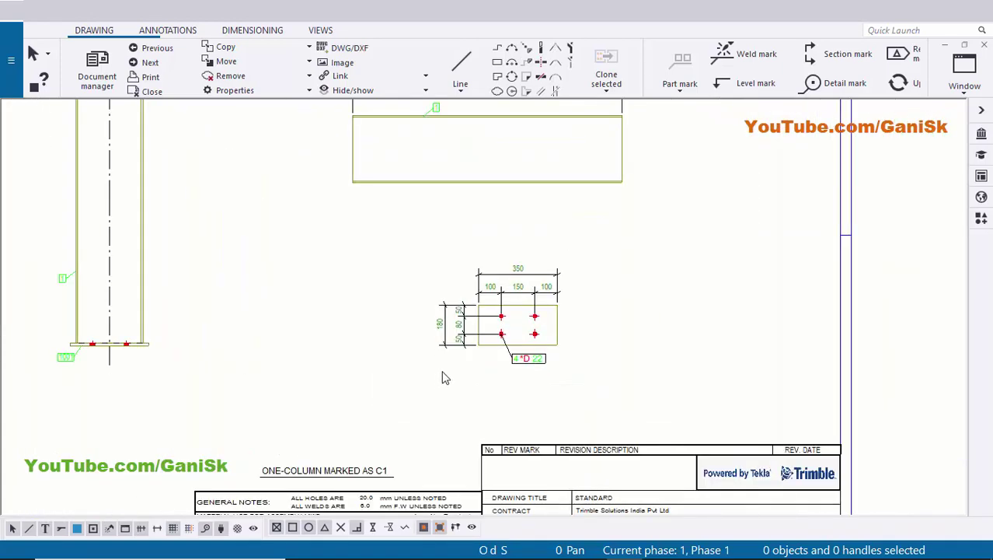
click(464, 374)
click(388, 403)
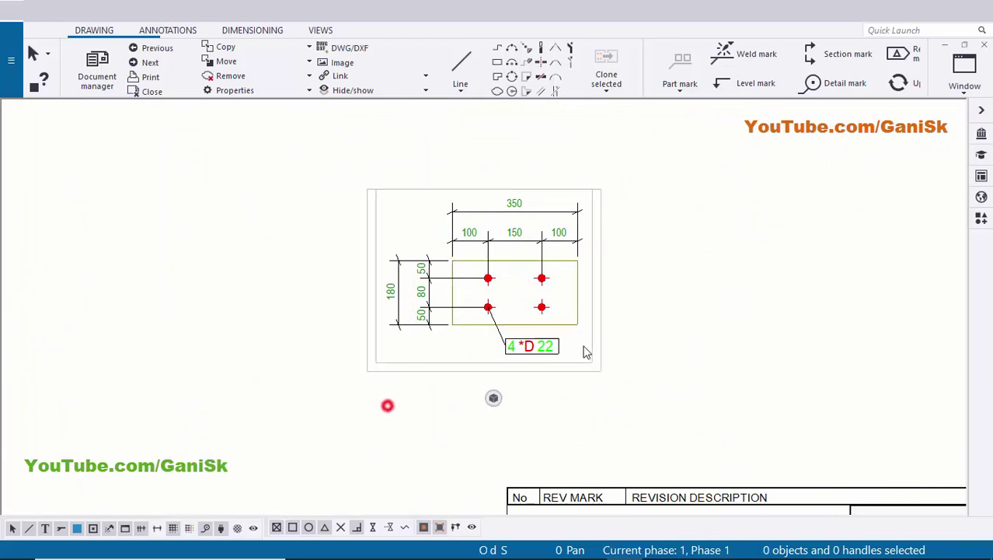
Step: Add a part mark to the base plate using the applied mark properties
scroll(537, 317, up, 5)
scroll(513, 318, up, 2)
scroll(506, 320, down, 1)
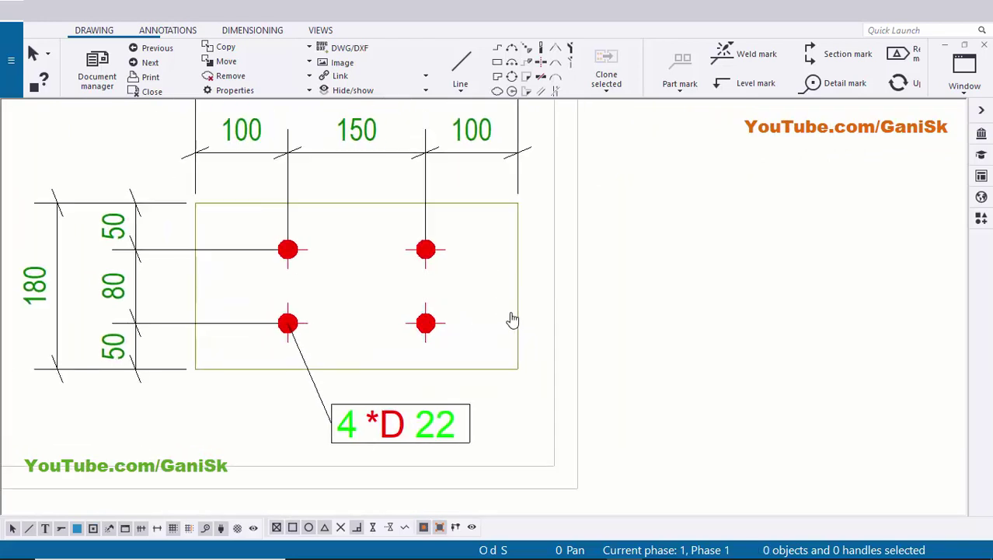
click(508, 293)
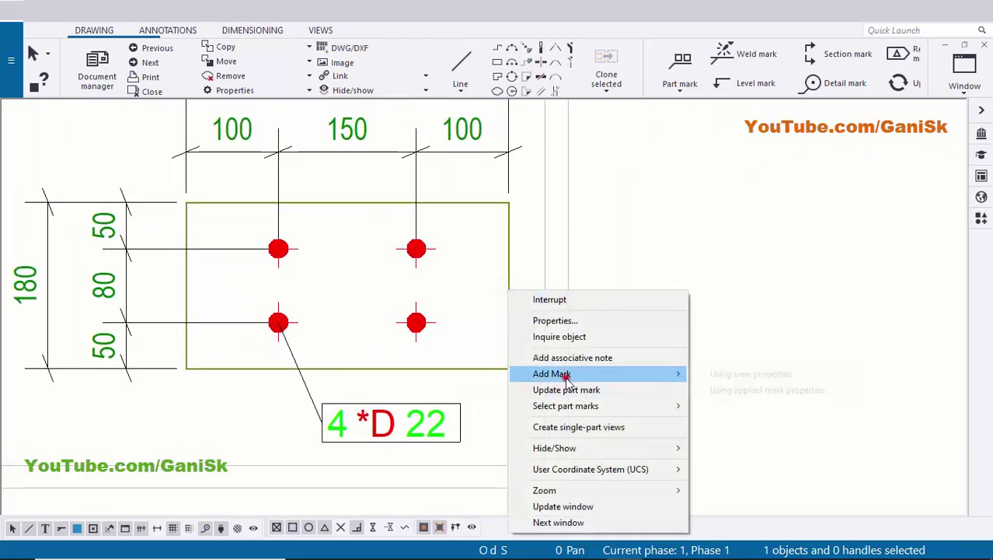
click(724, 388)
scroll(601, 361, down, 2)
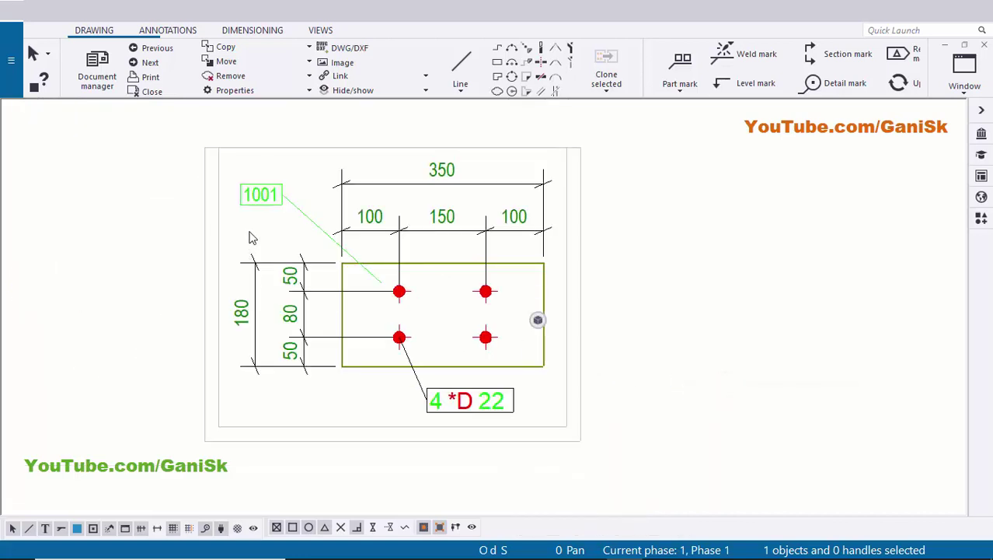
Step: Move the base plate's part mark to the right side of the plate, near its lower-right corner
scroll(251, 236, up, 1)
click(266, 199)
mouse_move(260, 197)
mouse_down()
mouse_move(413, 231)
mouse_move(622, 351)
mouse_move(643, 376)
mouse_up()
scroll(618, 359, up, 4)
drag(651, 374, 618, 368)
click(610, 288)
scroll(597, 317, down, 5)
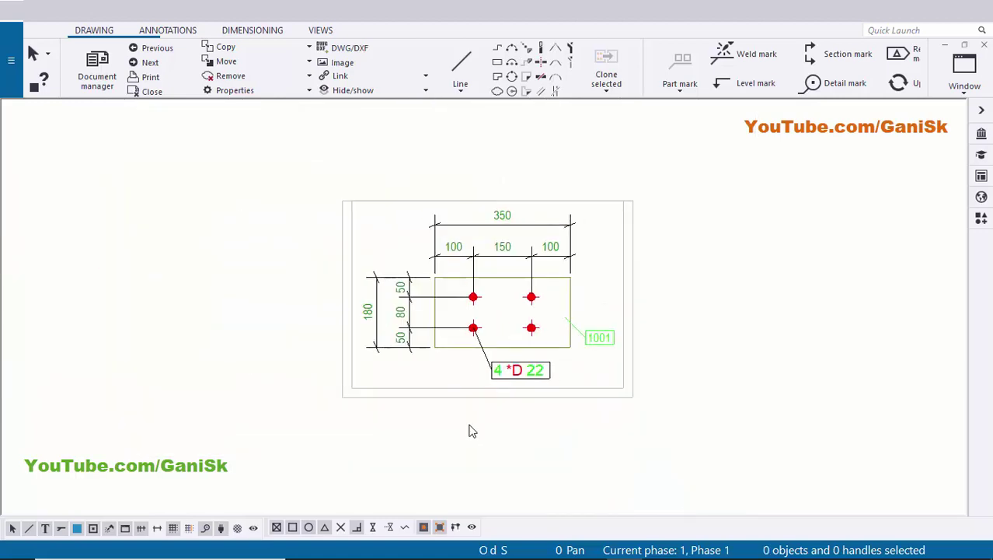
Step: Compare the part marks on the column and base plate views with the entries in the material list
scroll(472, 430, down, 2)
middle_drag(473, 430, 518, 330)
scroll(186, 406, up, 4)
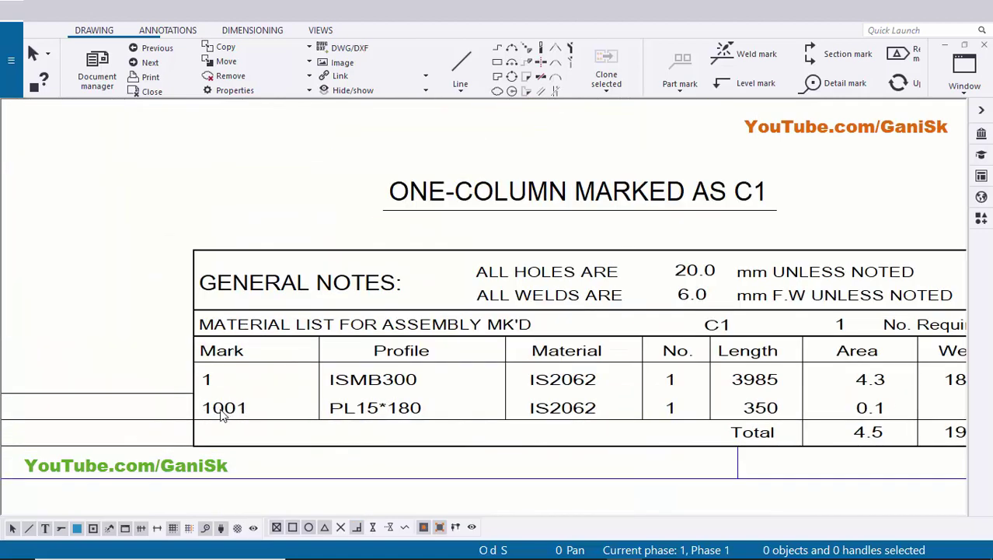
scroll(361, 370, down, 9)
mouse_move(608, 200)
middle_down()
mouse_move(541, 286)
mouse_move(551, 313)
middle_up()
scroll(548, 311, up, 1)
middle_drag(280, 473, 432, 276)
scroll(414, 312, down, 1)
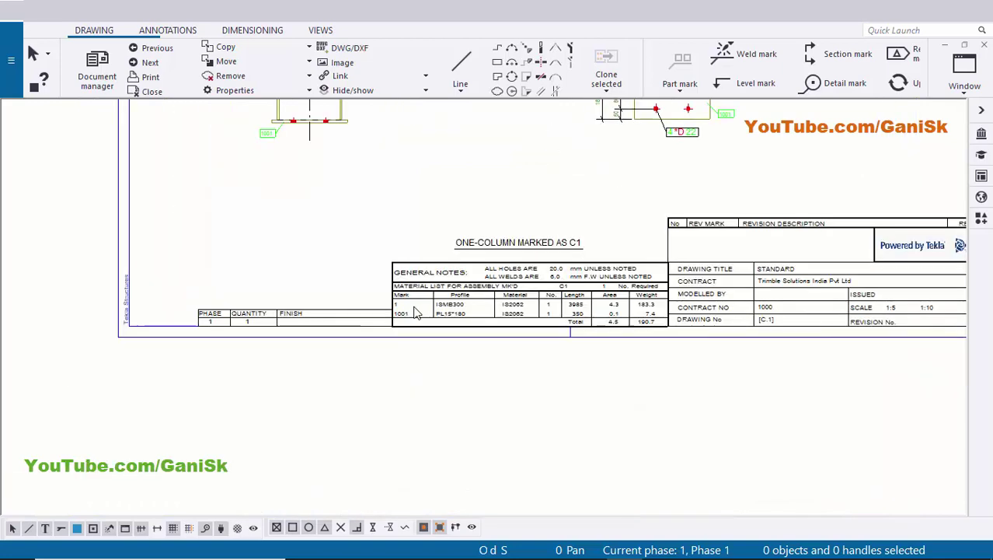
scroll(416, 312, up, 4)
scroll(388, 363, down, 2)
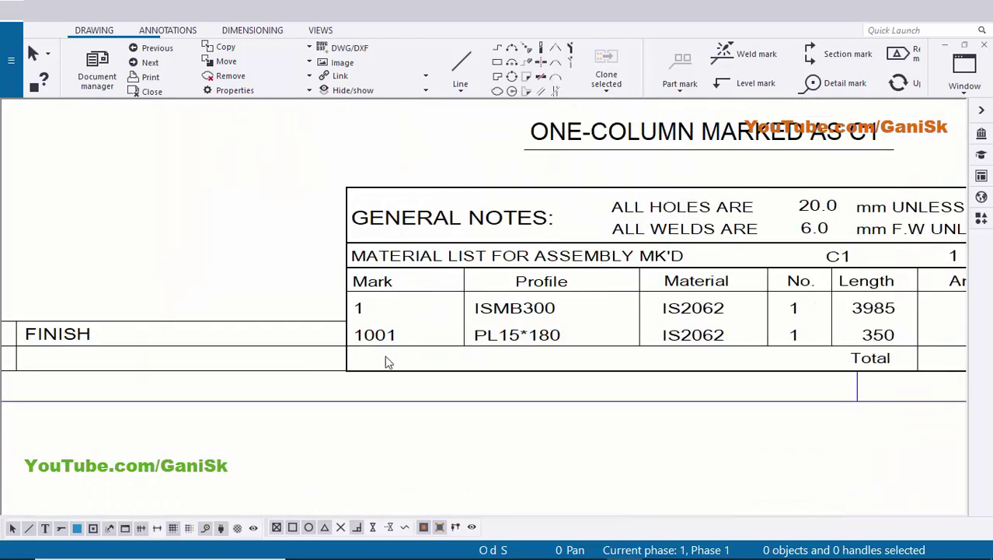
scroll(388, 360, down, 8)
mouse_move(580, 171)
middle_down()
mouse_move(490, 382)
mouse_move(356, 521)
middle_up()
scroll(365, 311, up, 8)
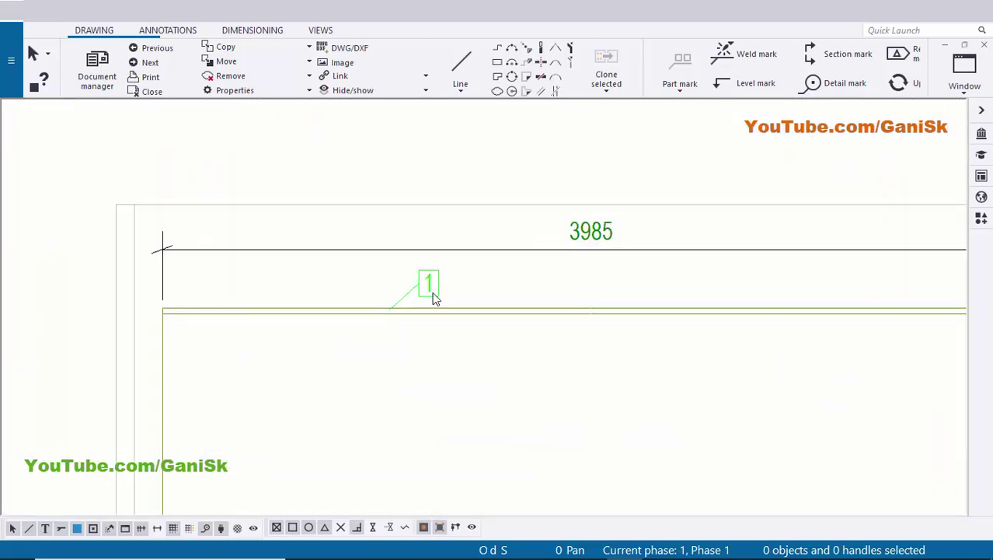
scroll(433, 299, down, 5)
scroll(510, 350, down, 3)
middle_drag(454, 397, 510, 328)
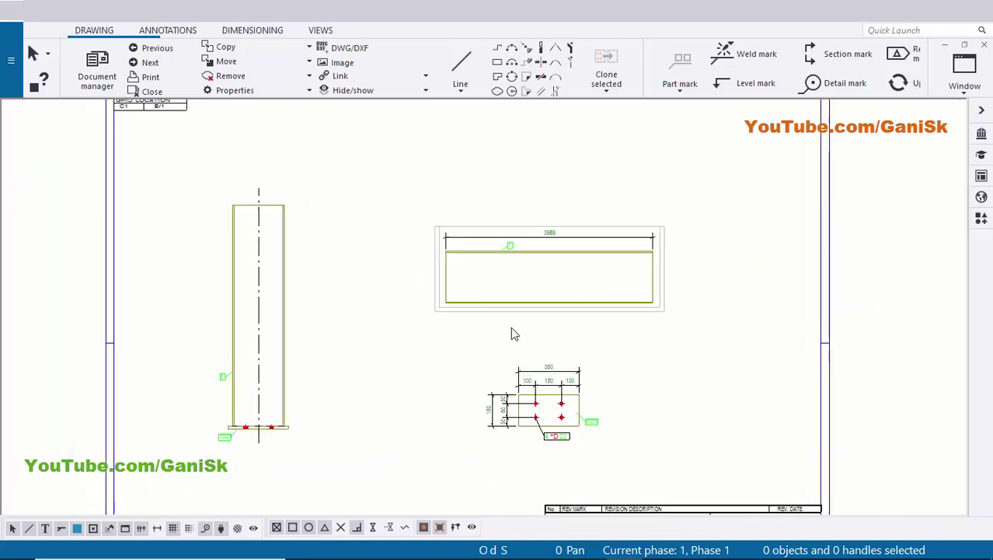
Step: Move the column's assembly view slightly to the right and up on the sheet
middle_drag(403, 356, 647, 328)
scroll(496, 366, up, 2)
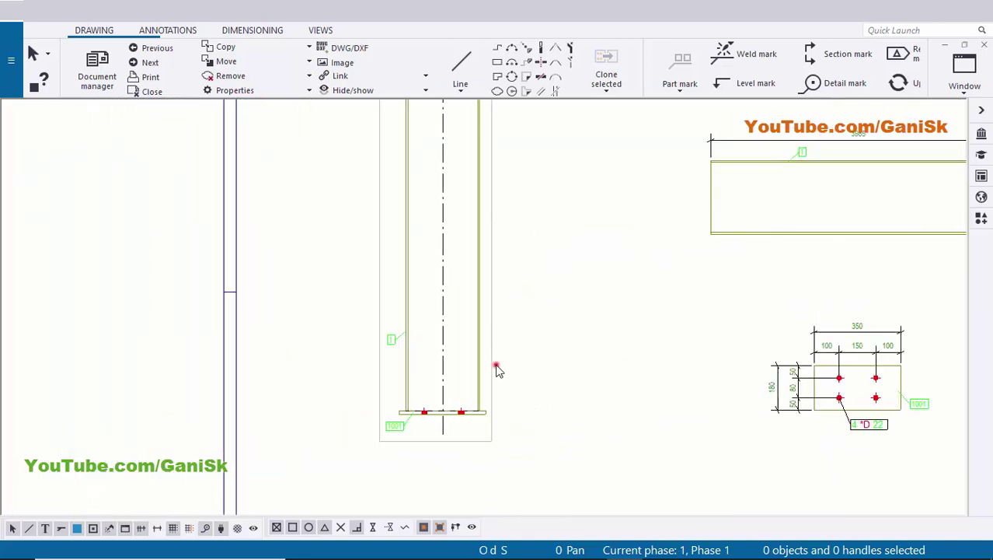
mouse_move(493, 373)
mouse_down()
mouse_move(526, 344)
mouse_move(521, 356)
mouse_up()
click(582, 346)
scroll(583, 346, down, 1)
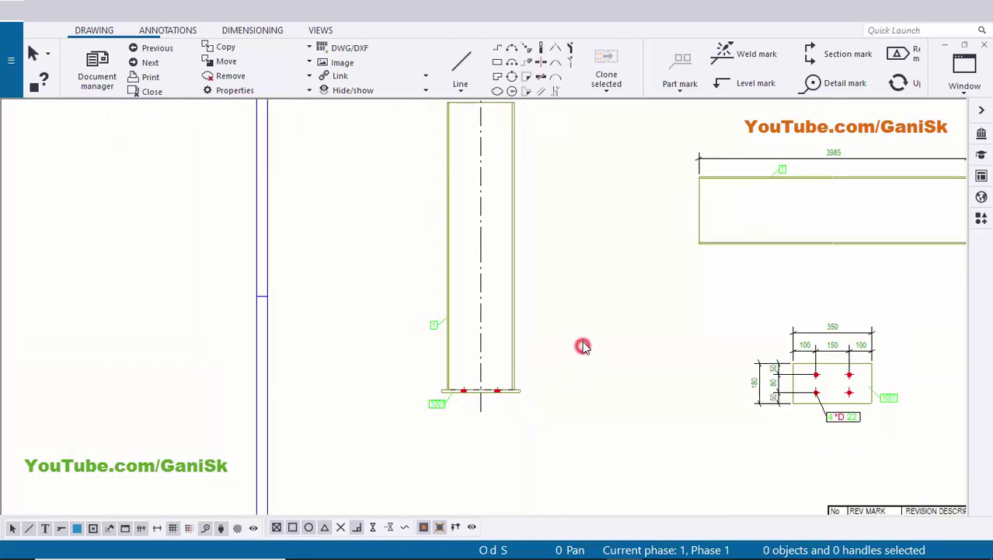
Step: Examine the part marks of the base plate and column in the assembly view
middle_drag(496, 375, 453, 419)
scroll(452, 419, up, 1)
scroll(454, 424, up, 6)
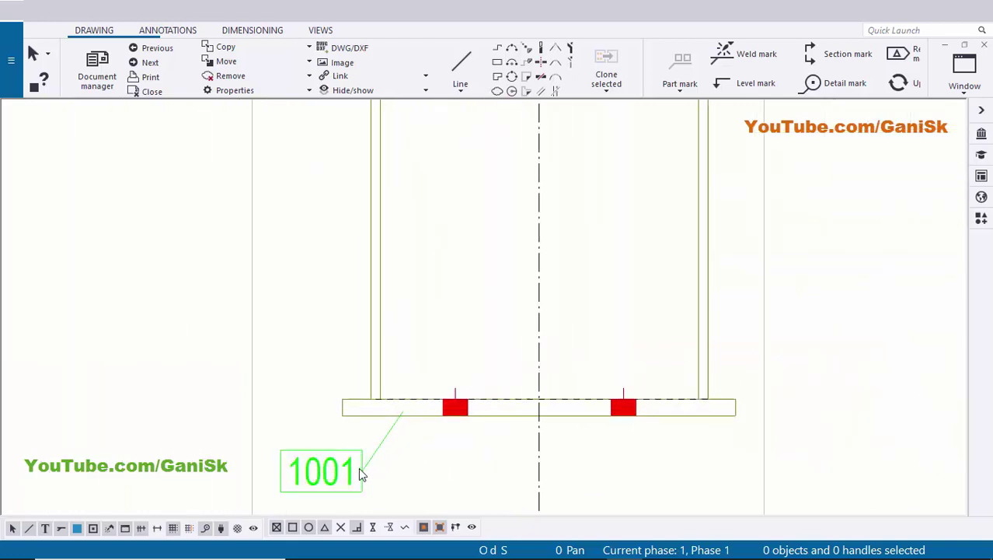
scroll(389, 388, down, 8)
middle_drag(410, 304, 401, 422)
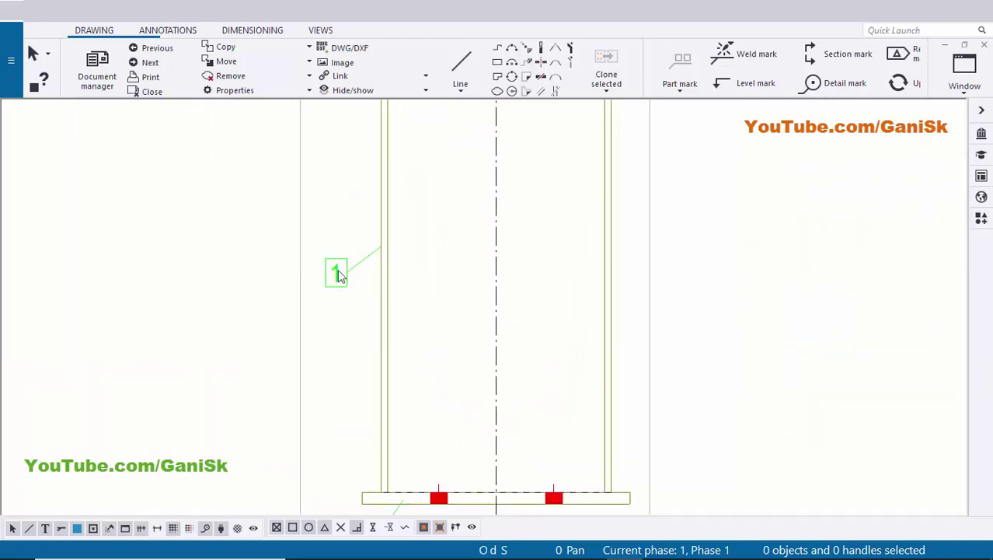
scroll(339, 288, down, 6)
scroll(366, 402, down, 1)
scroll(396, 315, down, 8)
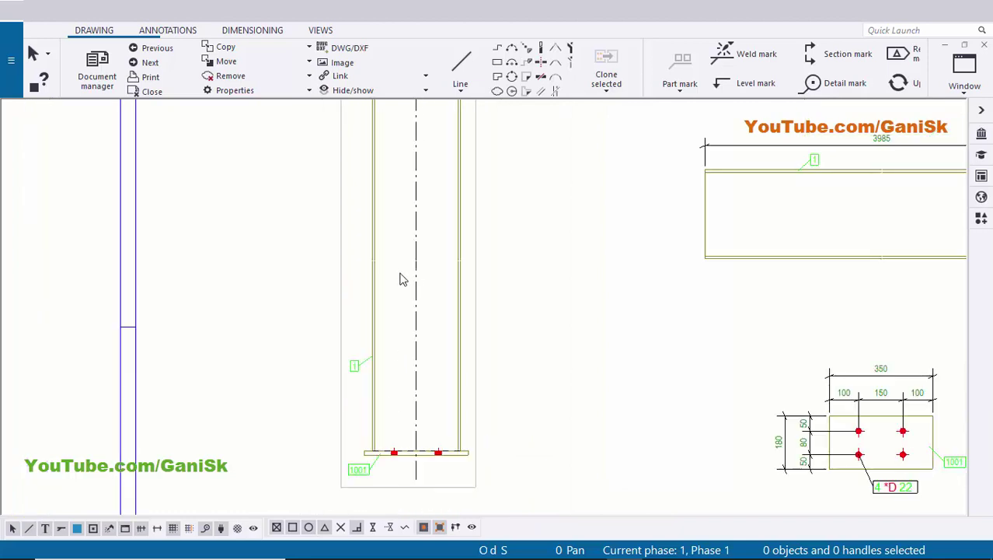
Step: Add a vertical dimension from the base plate's underside to the column top, placed to the left of the column
click(253, 33)
click(153, 73)
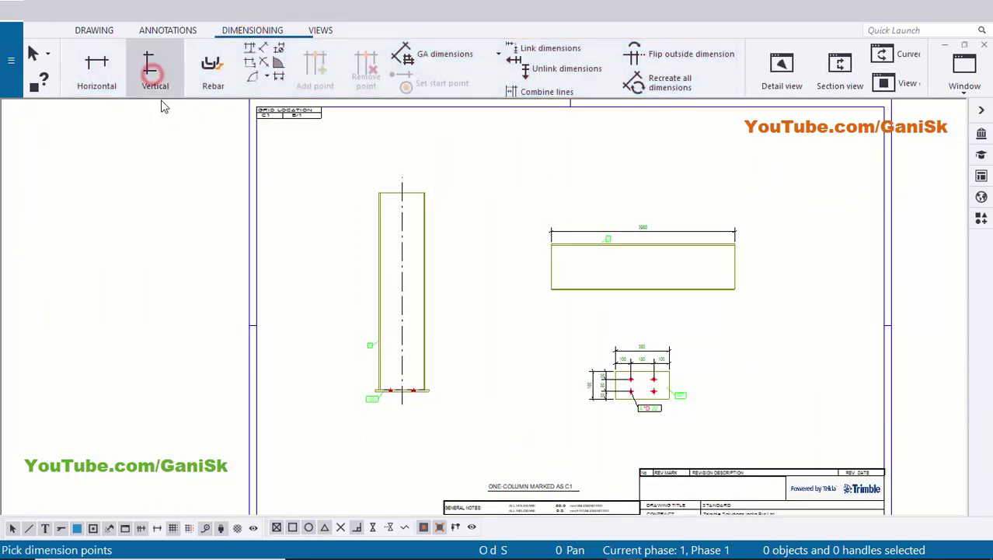
scroll(393, 428, up, 8)
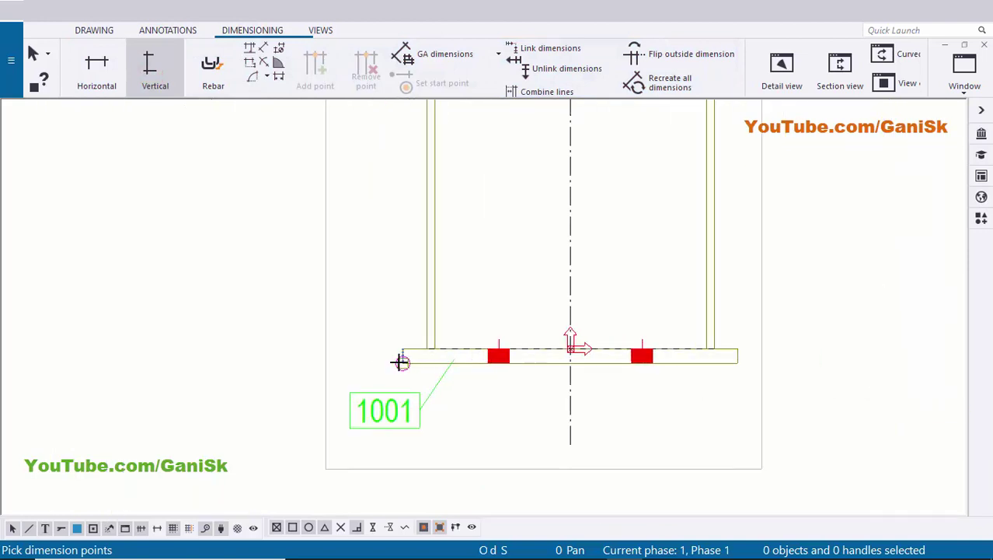
click(401, 363)
scroll(326, 386, down, 6)
middle_drag(435, 154, 420, 379)
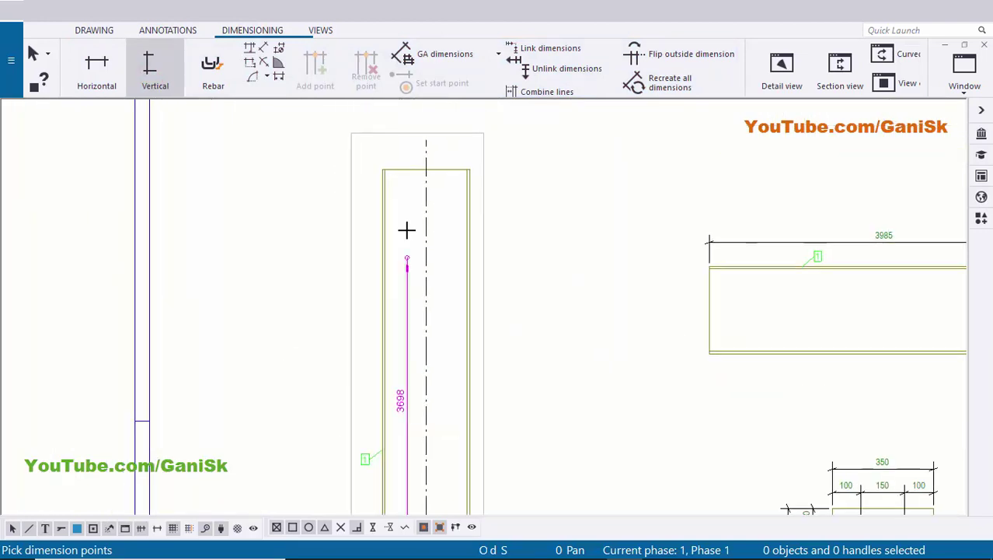
middle_drag(358, 141, 338, 240)
scroll(338, 239, up, 5)
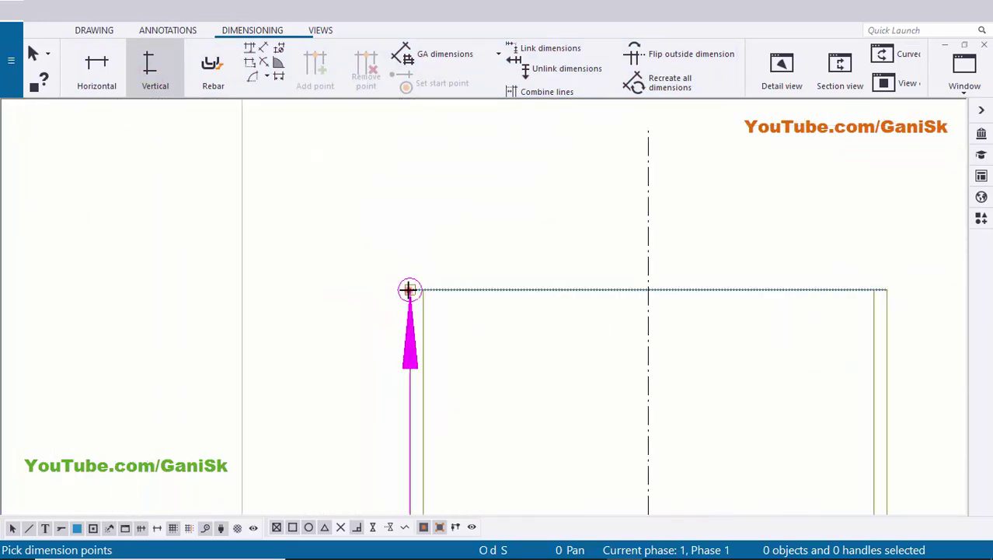
click(410, 290)
scroll(319, 330, down, 5)
middle_drag(244, 387, 468, 233)
scroll(427, 301, down, 5)
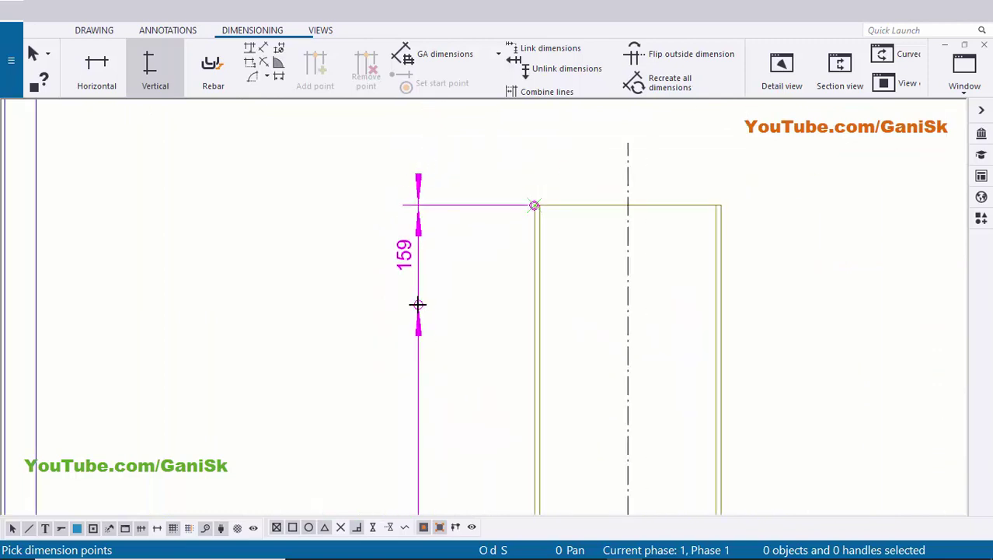
click(418, 304)
scroll(435, 311, down, 3)
right_click(313, 298)
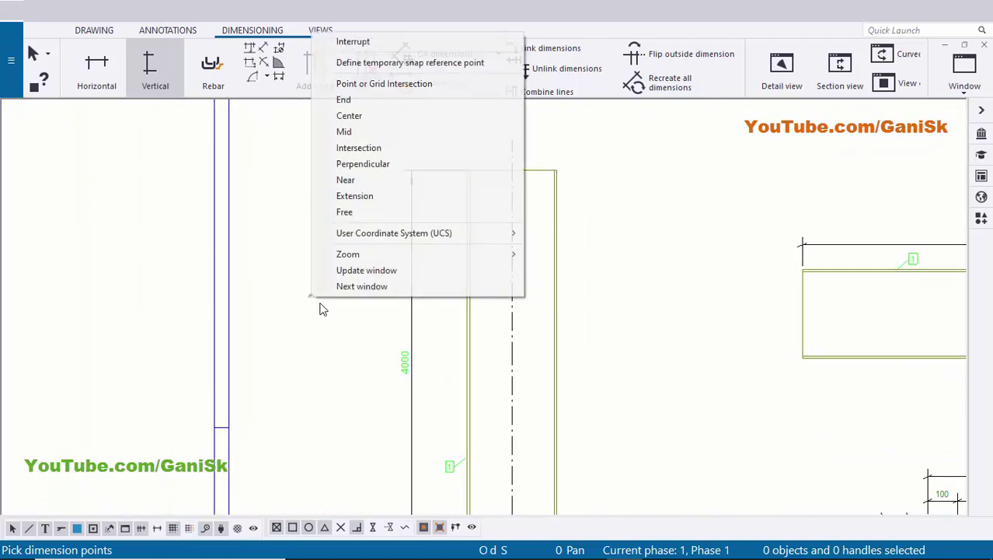
click(372, 42)
Step: Move the column's overall height dimension line closer to the column's left flange
scroll(398, 215, down, 1)
scroll(405, 288, up, 3)
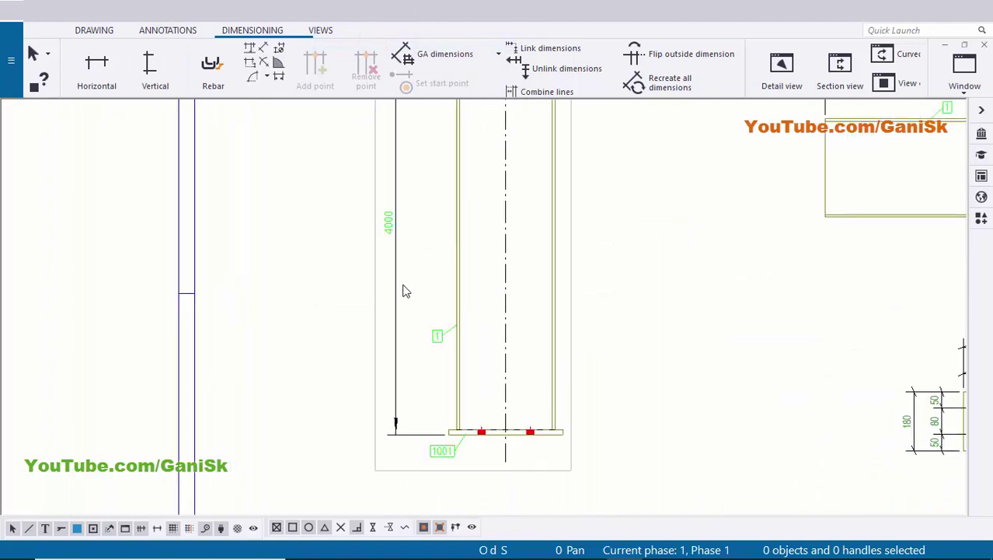
scroll(393, 304, down, 3)
scroll(391, 299, up, 1)
middle_drag(391, 299, 388, 324)
scroll(388, 323, up, 1)
click(387, 315)
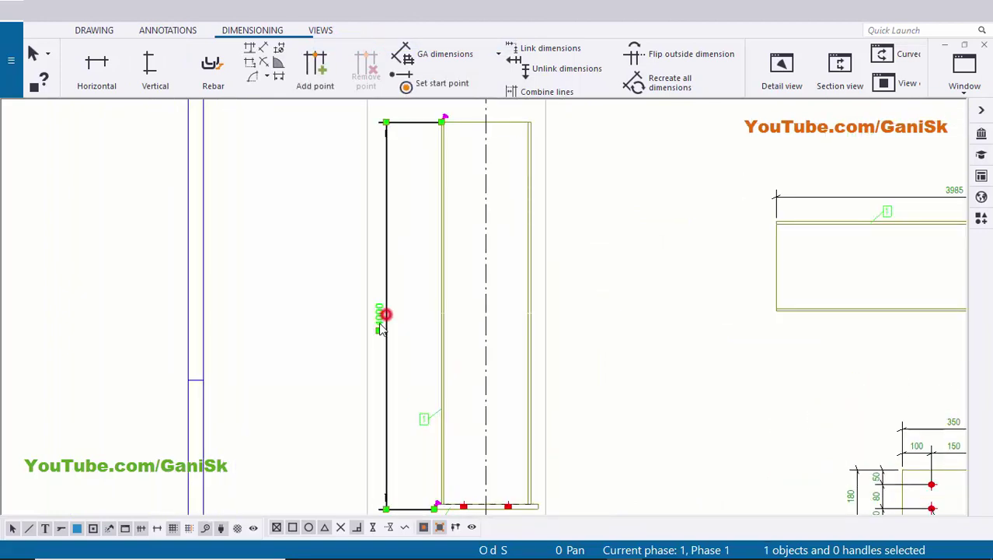
drag(382, 320, 399, 326)
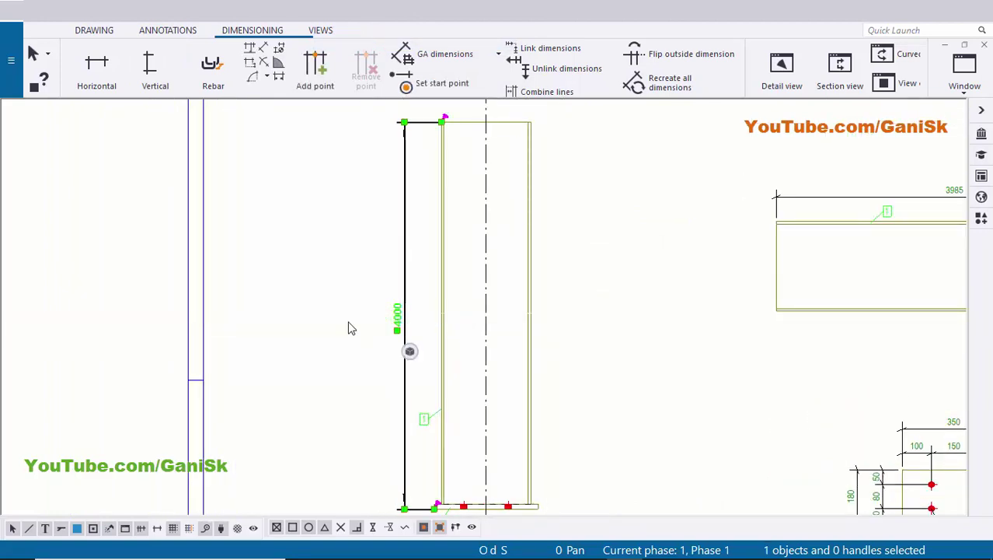
click(344, 317)
Step: Change the arrow shape of the column's overall height dimension to the slash tick style
scroll(415, 322, up, 4)
click(377, 320)
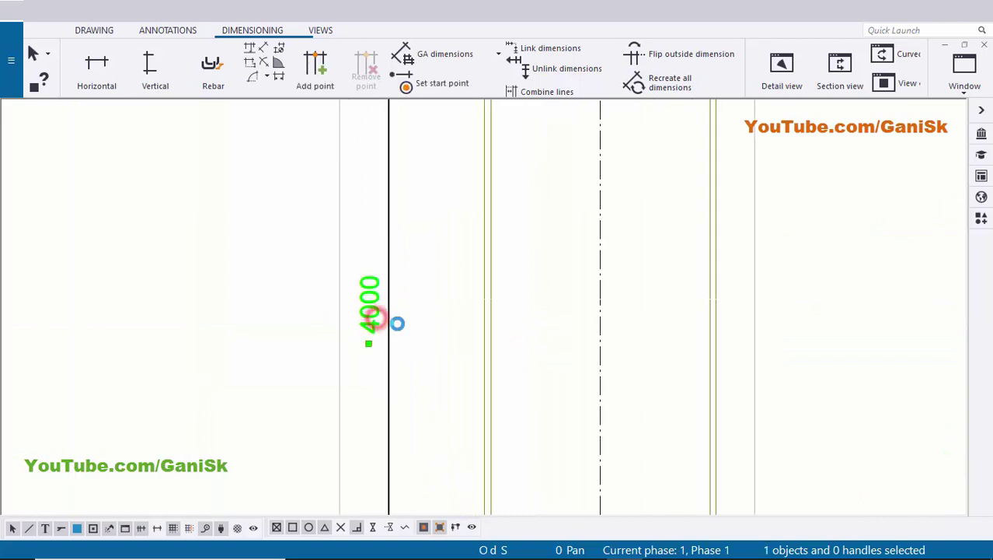
double_click(411, 332)
scroll(670, 438, down, 3)
scroll(621, 291, up, 3)
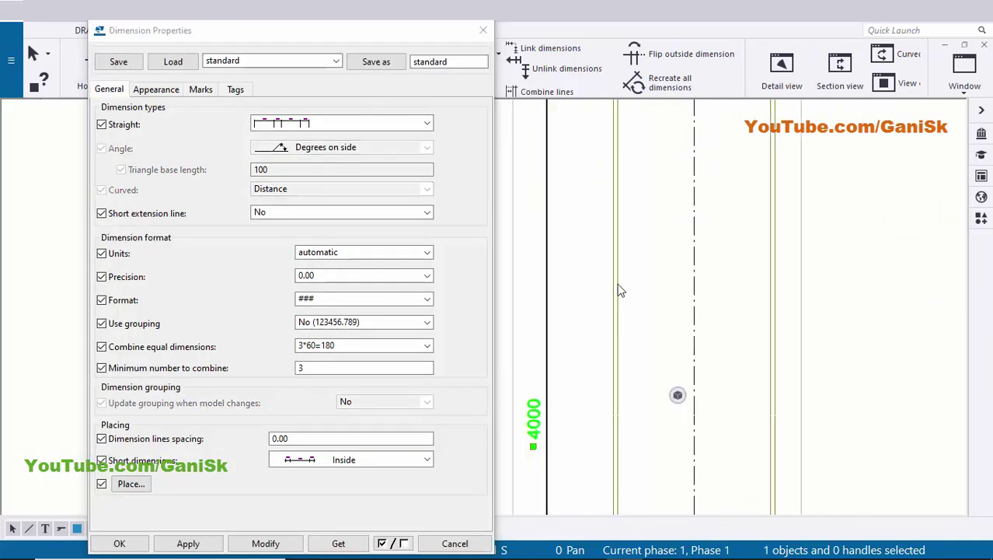
scroll(621, 290, down, 4)
scroll(545, 316, up, 8)
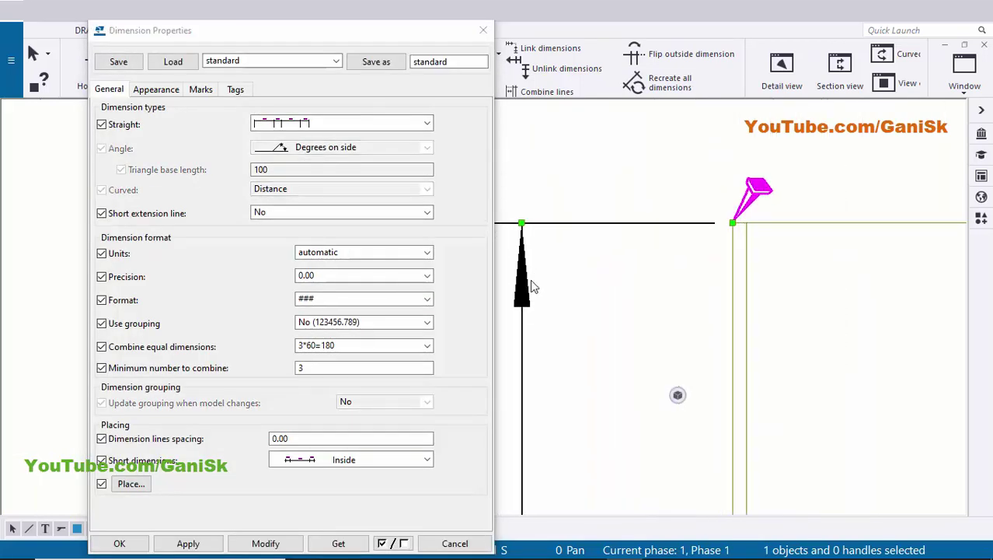
scroll(544, 286, down, 2)
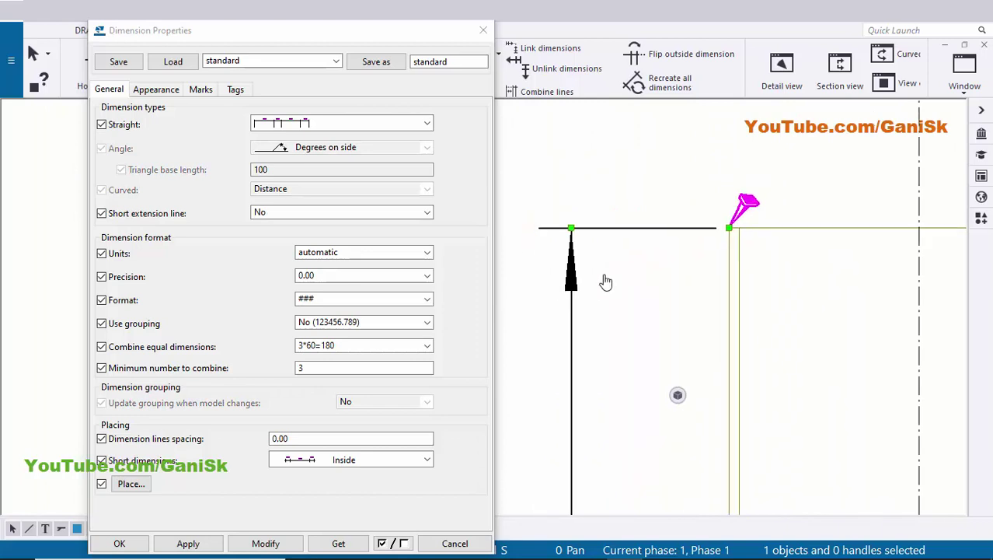
click(158, 90)
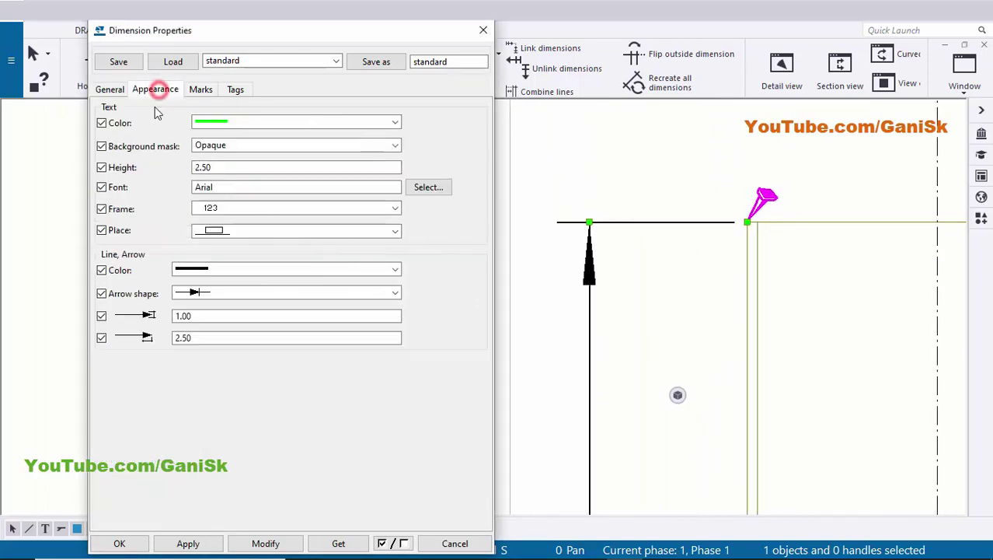
click(199, 292)
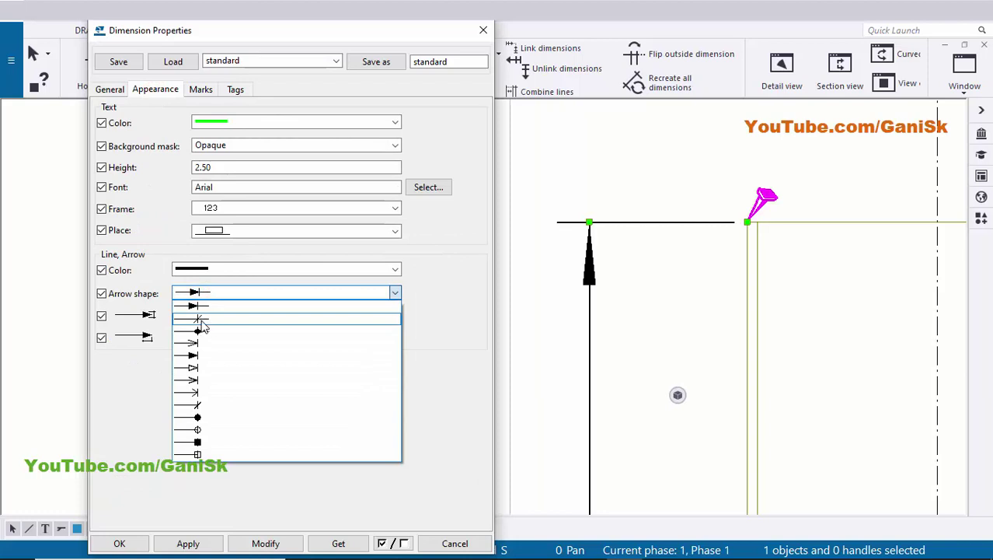
click(200, 320)
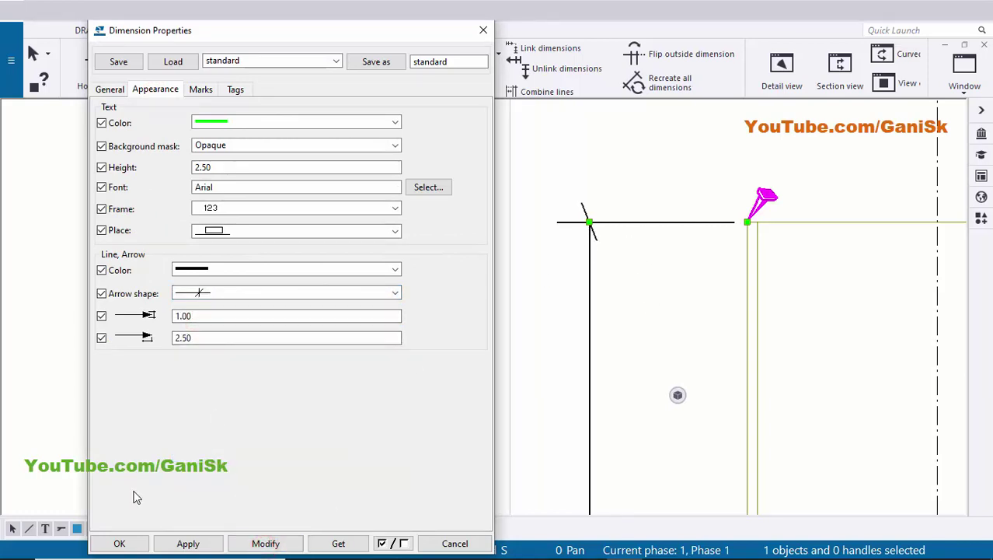
click(133, 544)
click(376, 405)
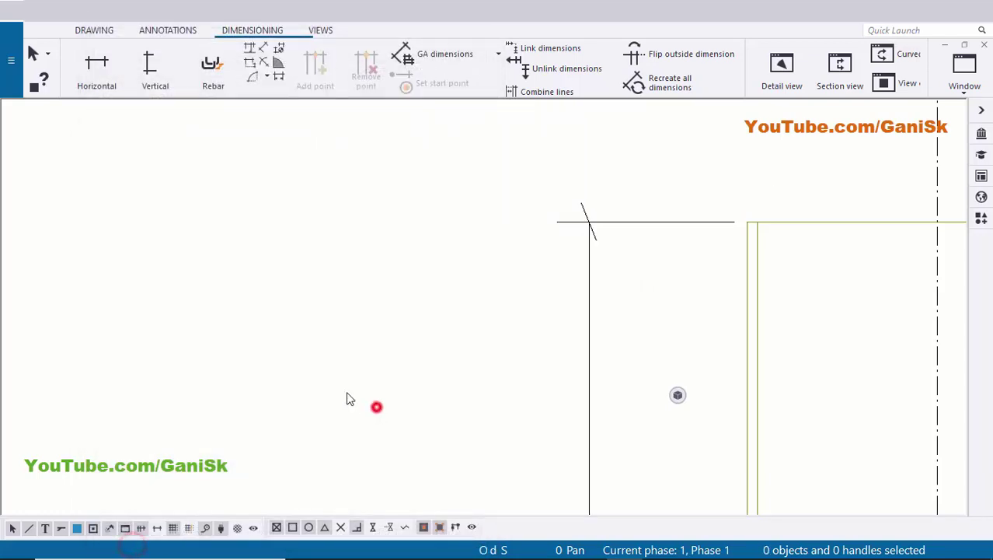
Step: Examine the lower end of the height dimension and the bolts in the base plate
scroll(377, 404, down, 9)
middle_drag(412, 419, 442, 386)
scroll(442, 386, down, 5)
middle_drag(468, 505, 440, 364)
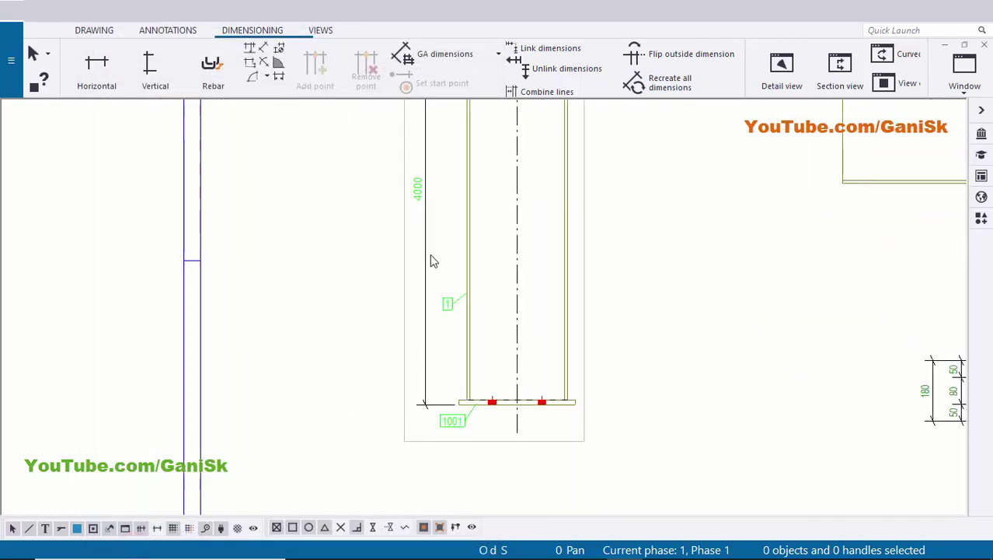
scroll(432, 259, up, 2)
scroll(404, 342, down, 3)
scroll(398, 330, up, 3)
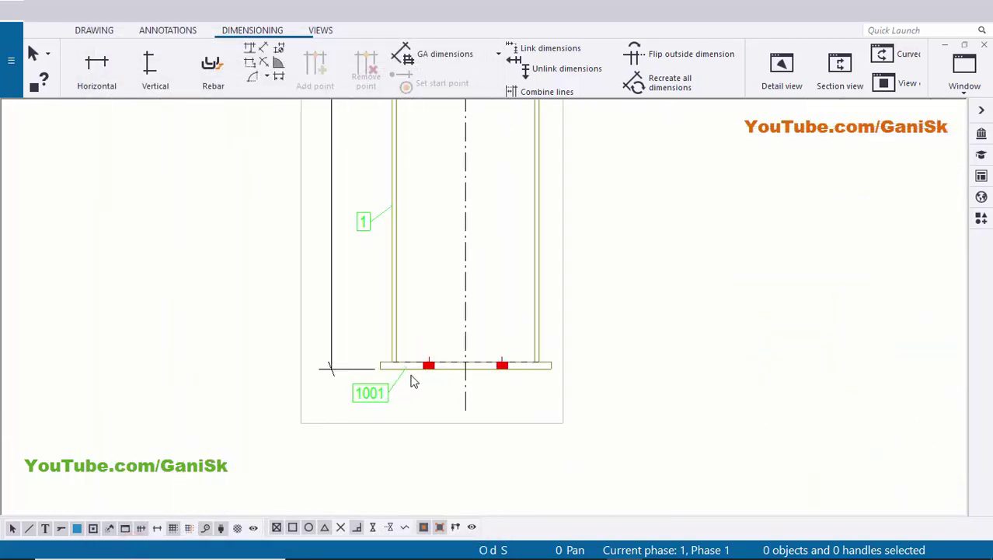
scroll(397, 377, down, 2)
scroll(402, 344, up, 2)
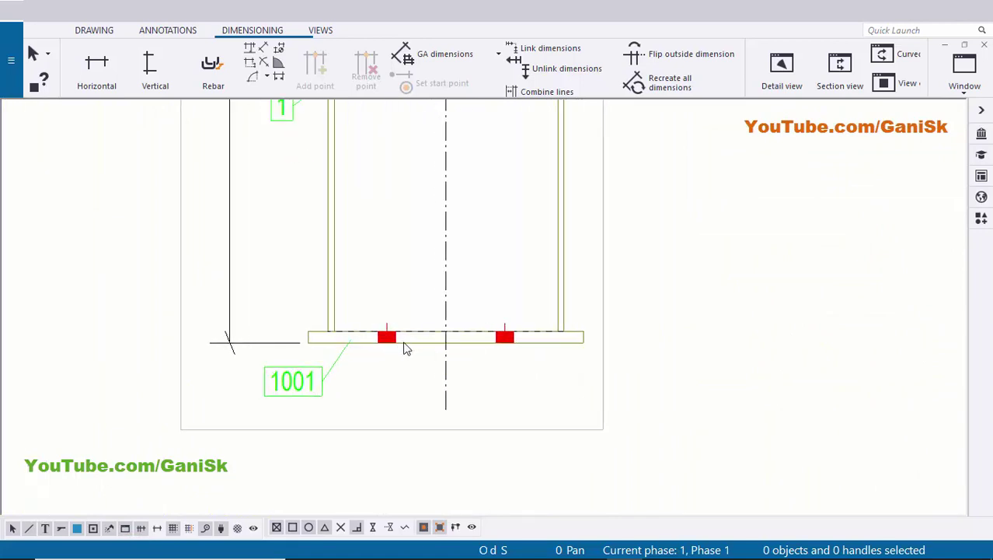
scroll(404, 346, down, 1)
scroll(381, 345, up, 1)
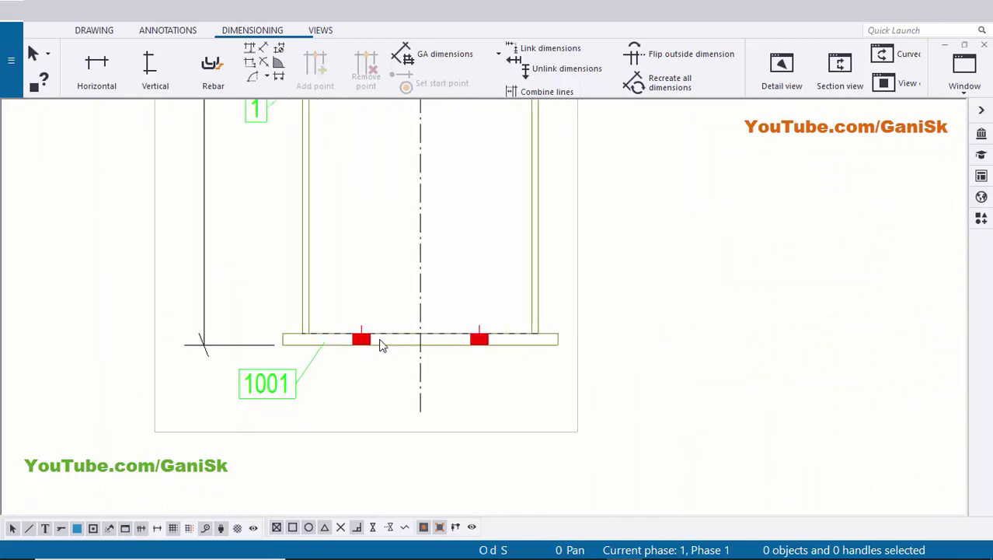
Step: Add a horizontal dimension from the left bolt through the column centreline to the right bolt, placed below the base plate
click(97, 72)
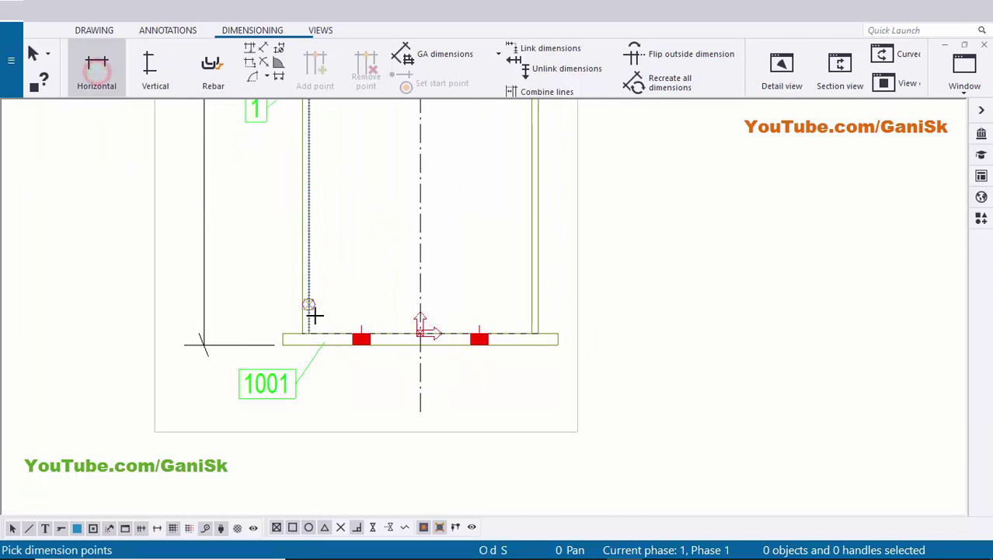
scroll(353, 365, up, 3)
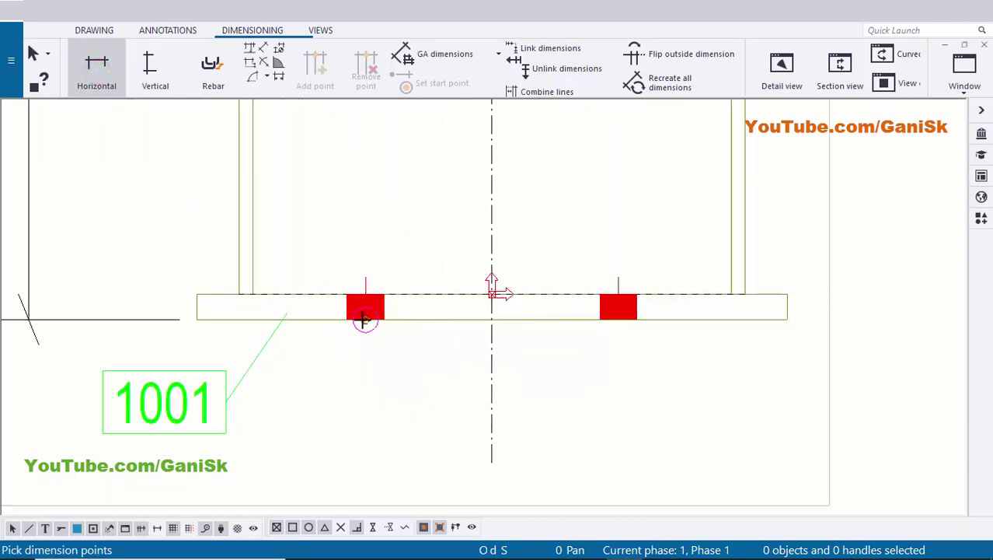
click(389, 351)
scroll(421, 332, up, 2)
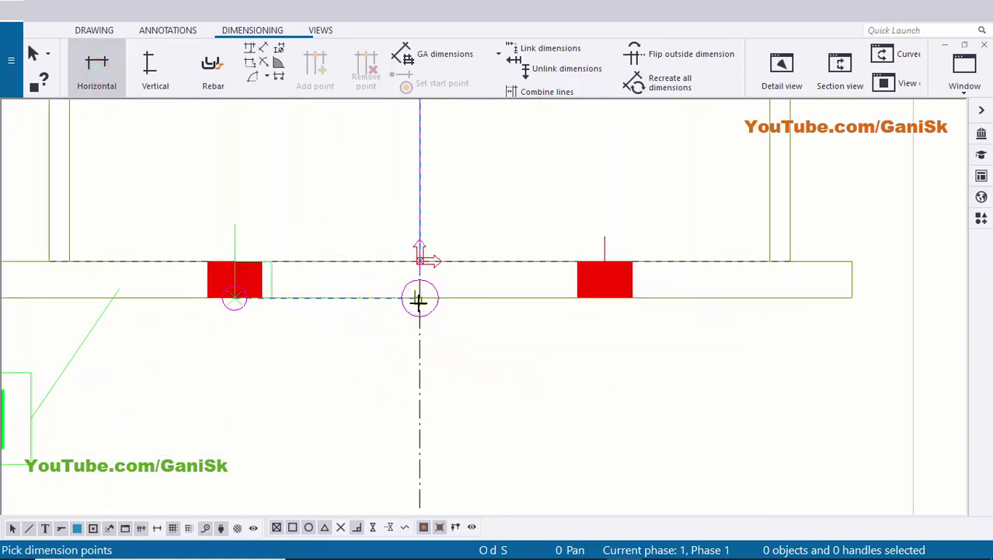
click(420, 299)
mouse_move(581, 348)
middle_down()
mouse_move(497, 366)
mouse_move(469, 242)
middle_up()
click(520, 318)
scroll(503, 367, down, 2)
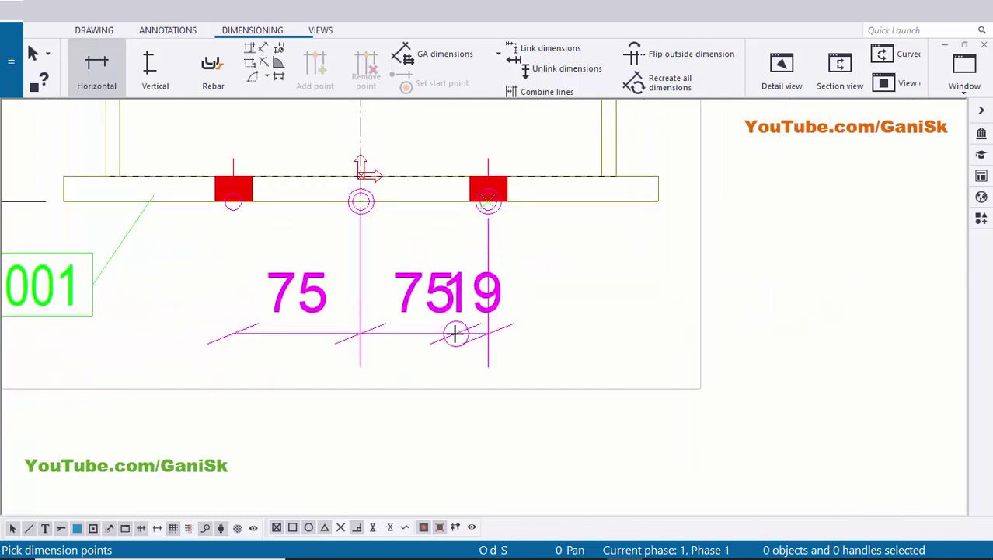
middle_click(450, 324)
right_click(600, 251)
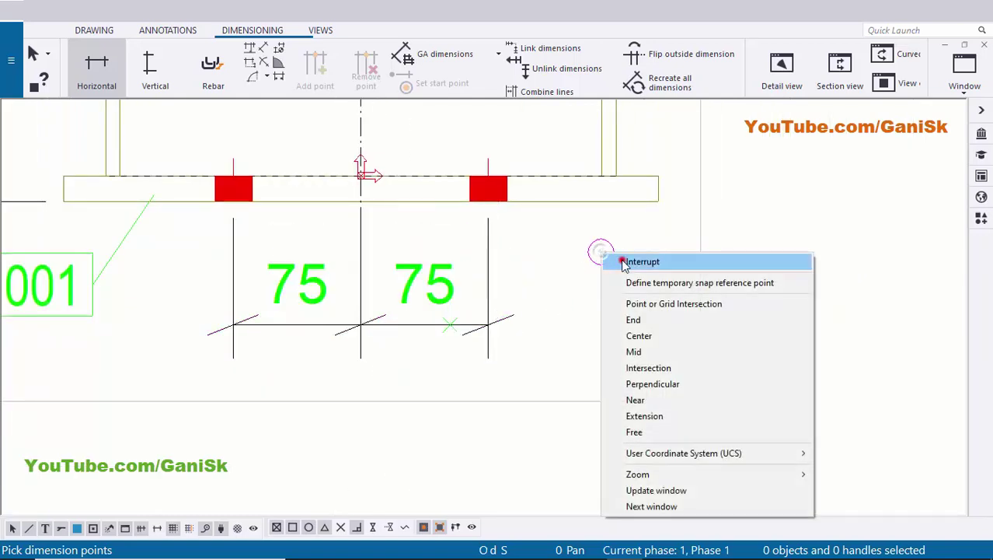
click(622, 254)
Step: Shift the bolt-spacing dimension line slightly farther below the base plate
scroll(418, 304, up, 1)
click(425, 300)
drag(425, 272, 424, 291)
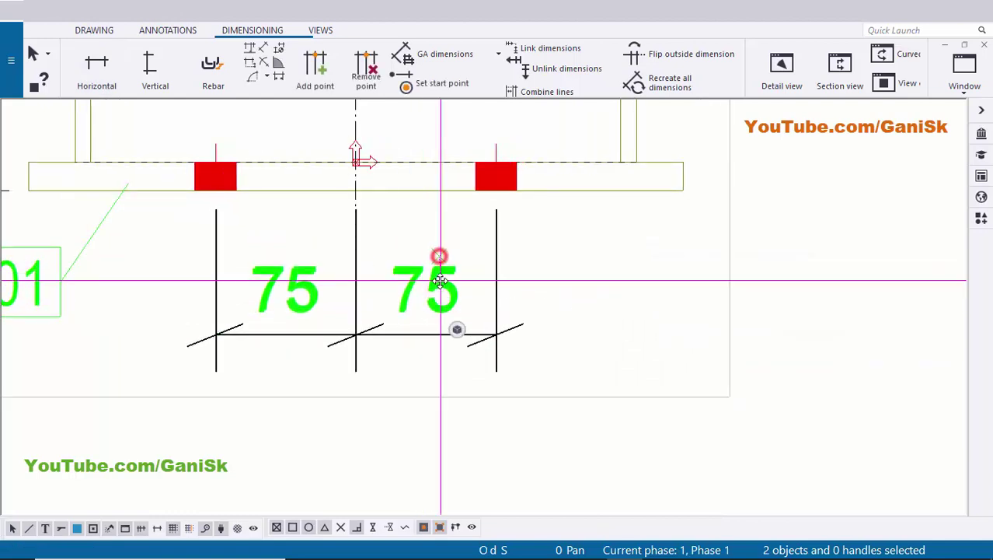
click(572, 274)
Step: Review the dimensions and marks of the column's assembly view alongside the single-part views
scroll(572, 273, down, 2)
scroll(609, 354, down, 2)
scroll(608, 348, down, 5)
middle_drag(608, 348, 365, 344)
scroll(663, 345, down, 1)
middle_drag(663, 344, 559, 351)
middle_drag(421, 340, 510, 373)
scroll(306, 361, up, 4)
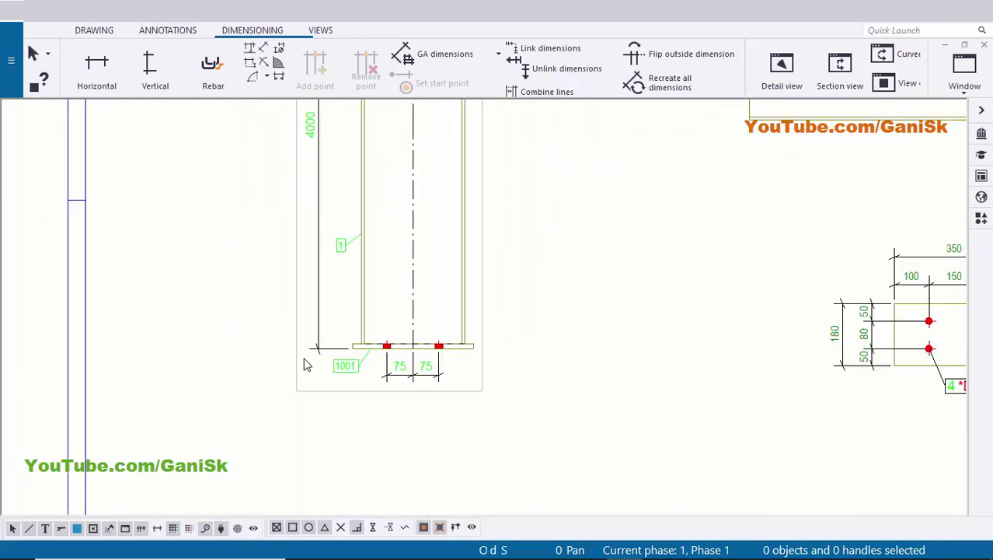
Step: Create section view A-A cut along the top of the base plate, looking down, and place it below the column view
scroll(336, 329, up, 1)
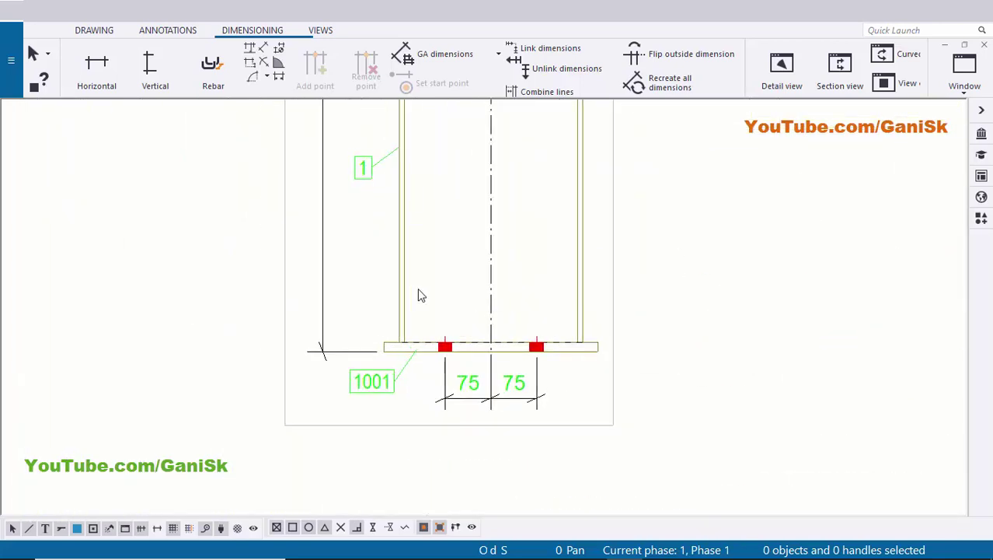
scroll(417, 293, down, 1)
click(322, 31)
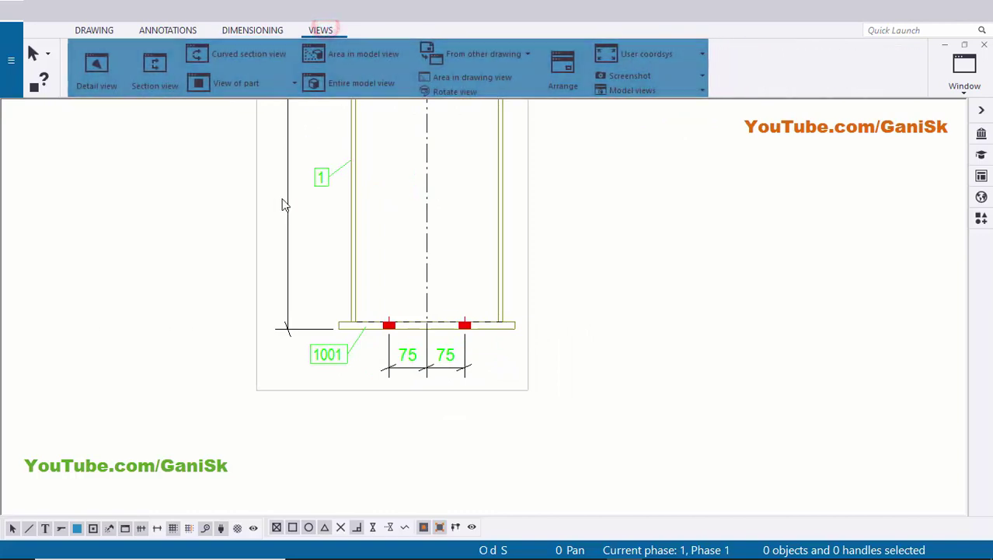
scroll(331, 323, up, 4)
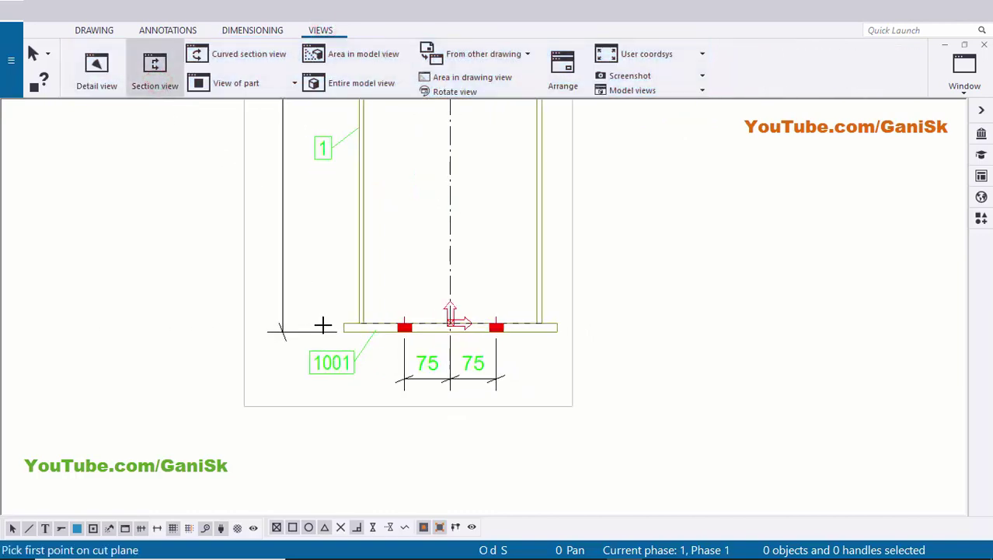
scroll(444, 269, down, 1)
middle_drag(560, 268, 432, 255)
scroll(659, 288, up, 3)
scroll(628, 298, down, 1)
middle_drag(626, 296, 553, 165)
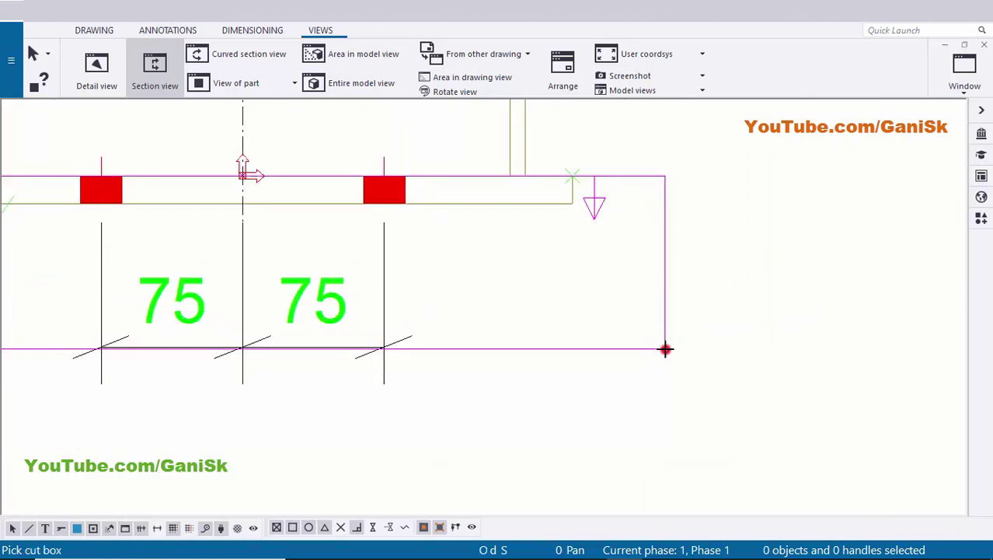
click(666, 349)
scroll(544, 296, down, 1)
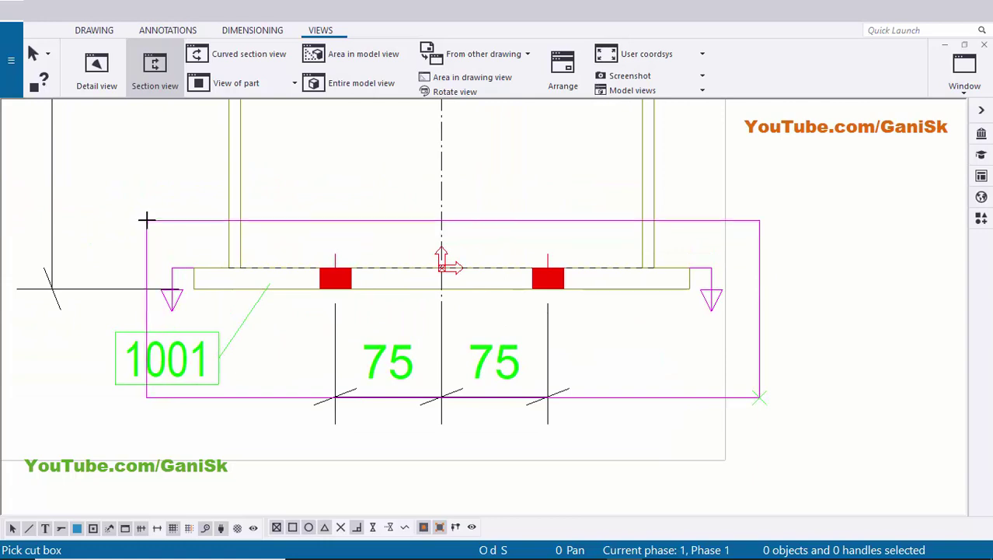
scroll(249, 218, down, 4)
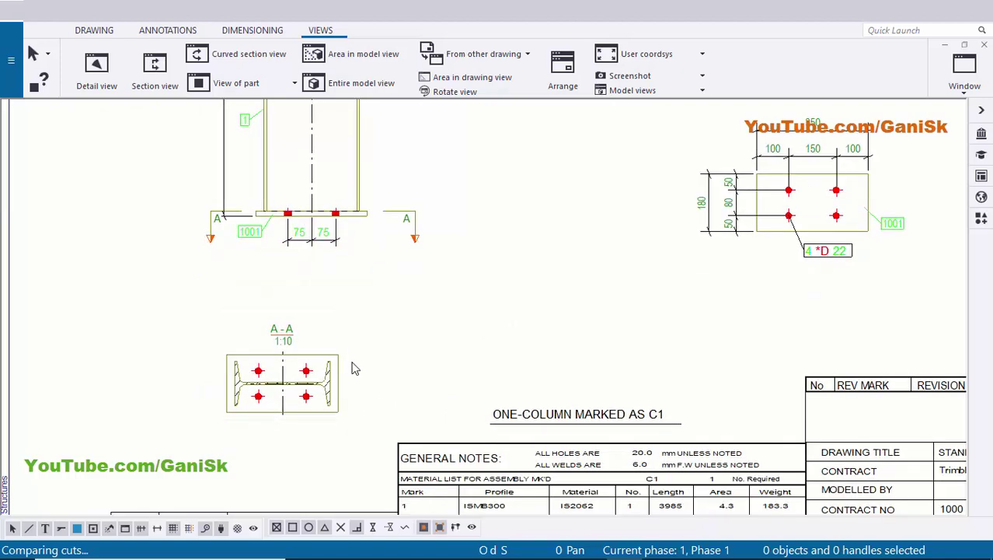
Step: Move section view A-A so it lines up more closely beneath the column's assembly view
scroll(341, 381, up, 2)
click(350, 392)
drag(351, 392, 400, 355)
click(461, 337)
Step: Set both cutting-line lengths and the line offset of section symbol A to 5.00
scroll(456, 369, up, 2)
scroll(520, 245, up, 1)
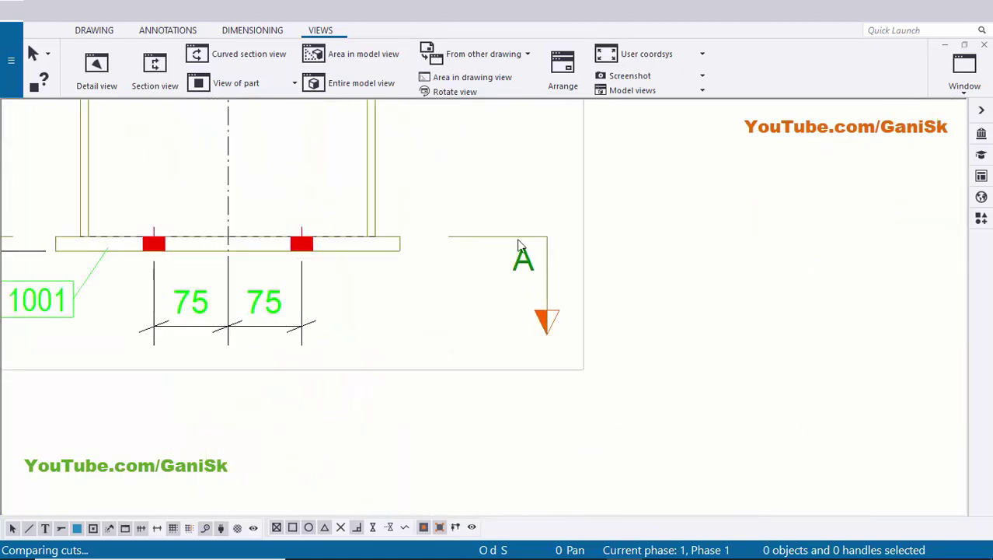
scroll(543, 263, down, 2)
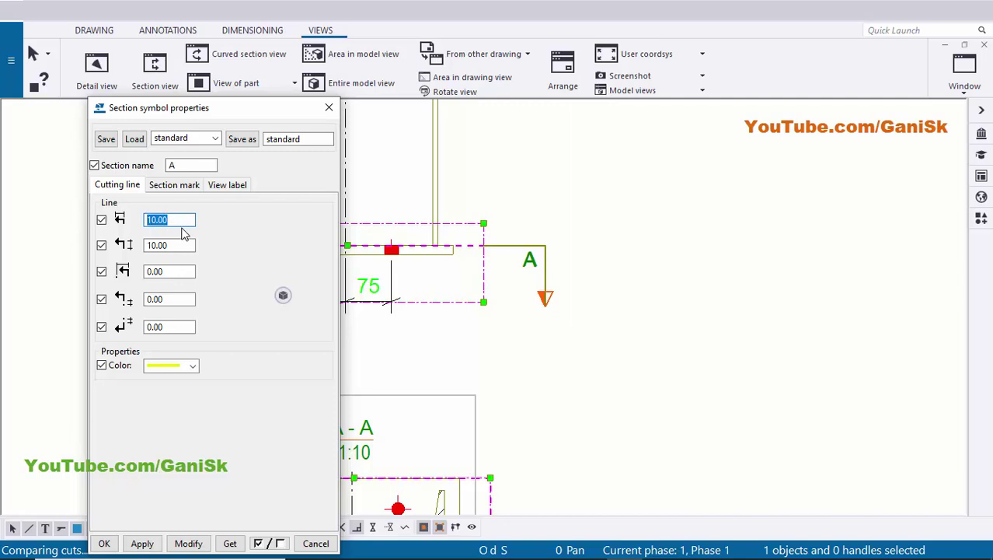
click(188, 543)
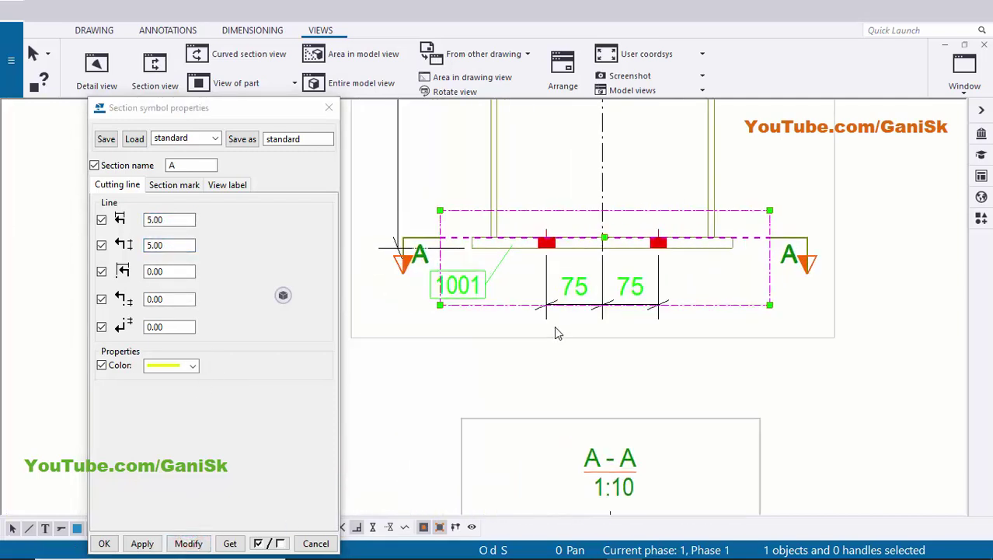
scroll(556, 332, up, 1)
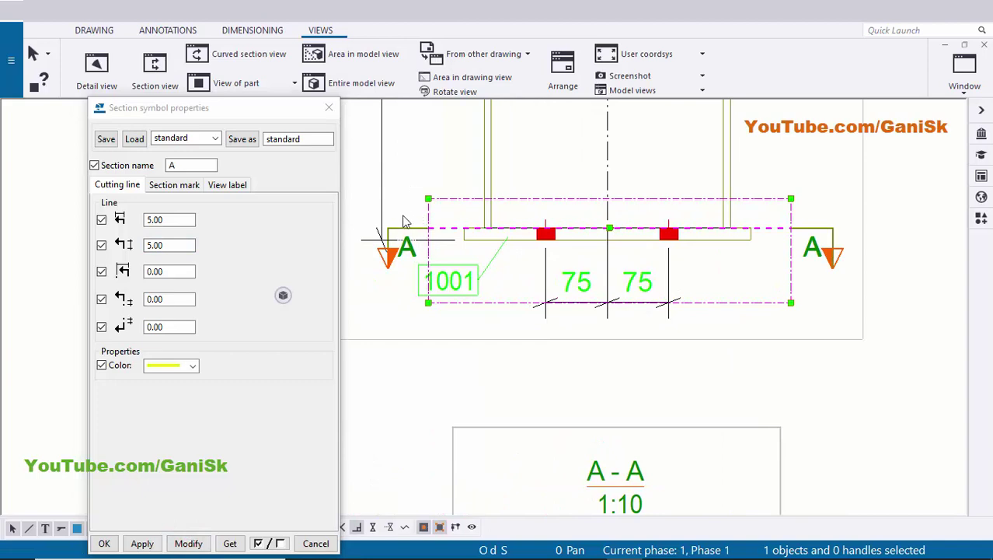
double_click(171, 272)
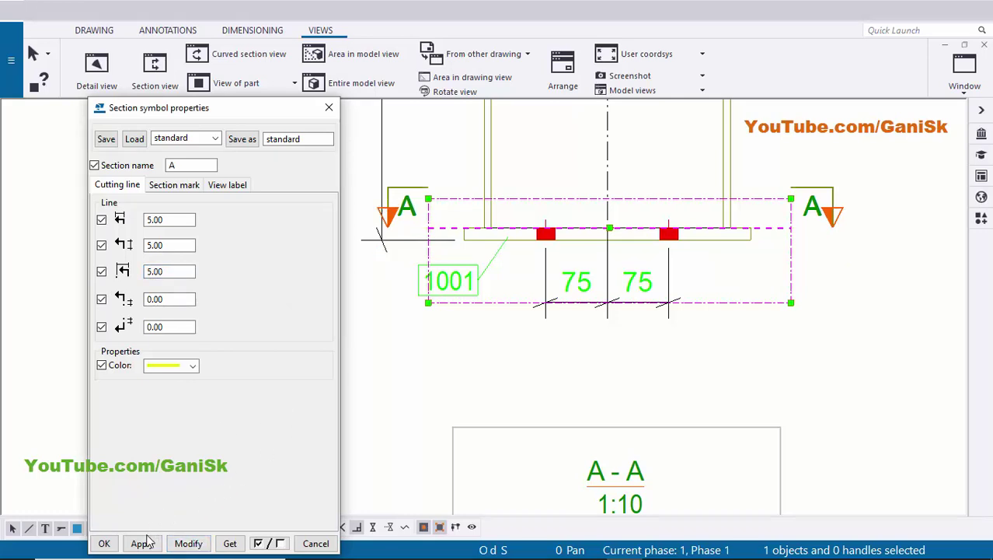
click(104, 543)
click(272, 429)
Step: Move the section A marks on both sides of the column inward, closer to the base plate ends
middle_drag(455, 229, 403, 252)
scroll(384, 241, up, 3)
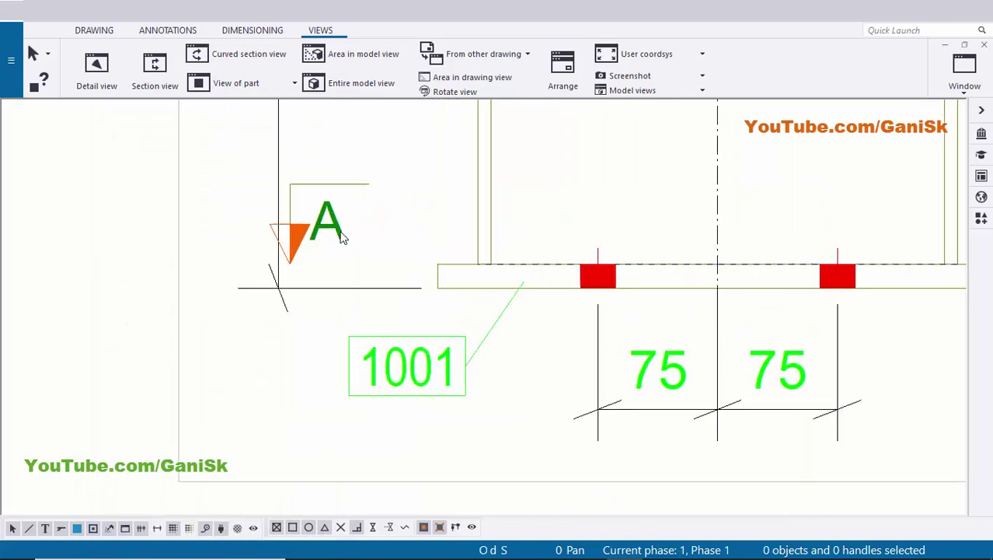
click(333, 221)
drag(320, 223, 369, 226)
scroll(536, 245, down, 2)
middle_drag(615, 250, 252, 255)
scroll(696, 195, up, 1)
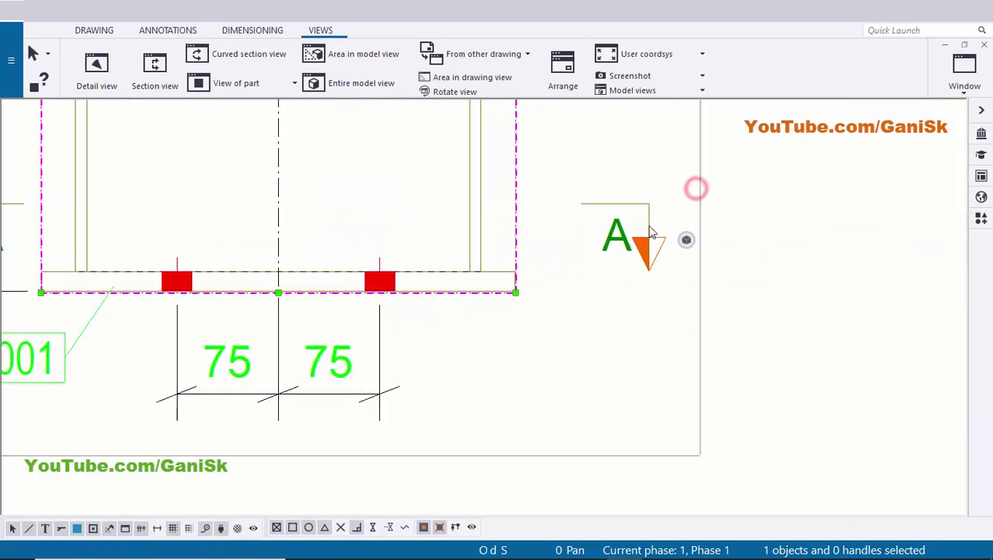
mouse_move(645, 224)
mouse_down()
mouse_move(627, 249)
mouse_move(586, 247)
mouse_up()
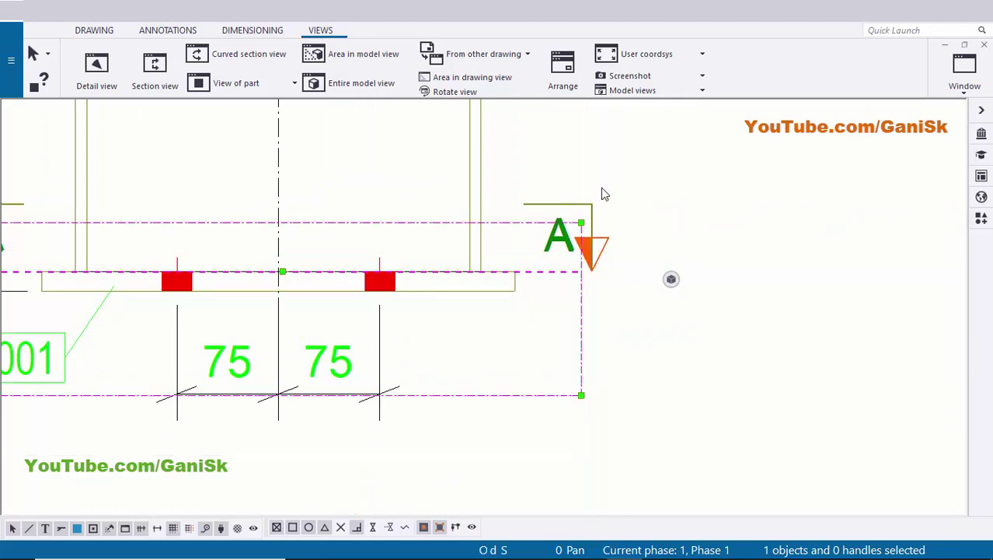
click(610, 159)
Step: Remove the hatching from the column profile in section A-A by setting its section fill type to None
scroll(634, 187, down, 3)
middle_drag(522, 306, 507, 248)
middle_drag(471, 444, 434, 338)
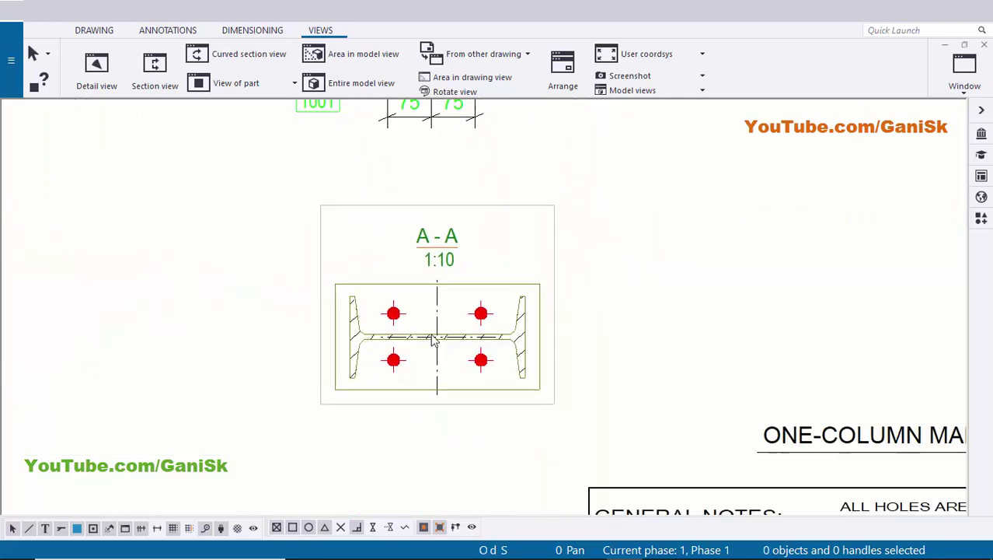
scroll(433, 335, up, 3)
scroll(542, 331, down, 1)
scroll(505, 335, up, 4)
scroll(529, 344, up, 1)
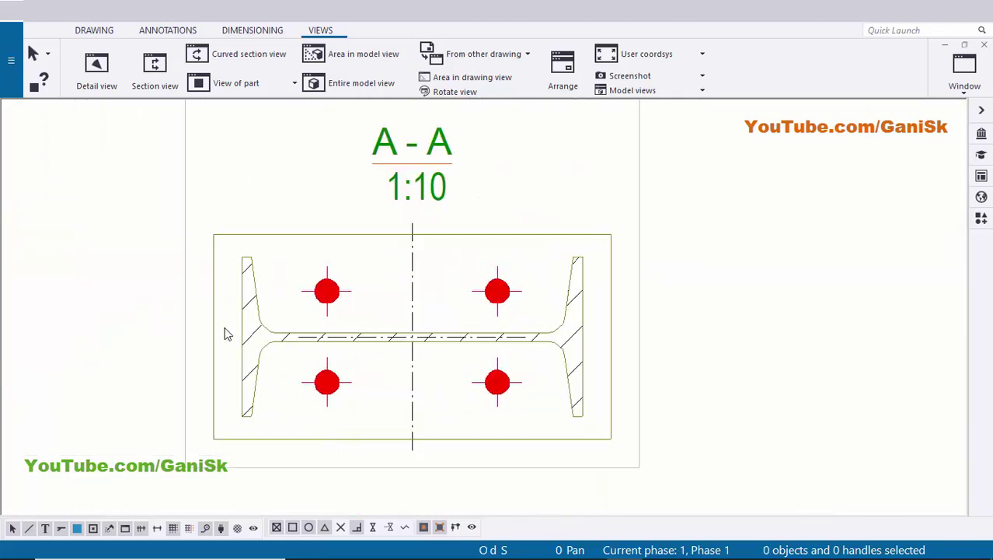
scroll(237, 323, up, 4)
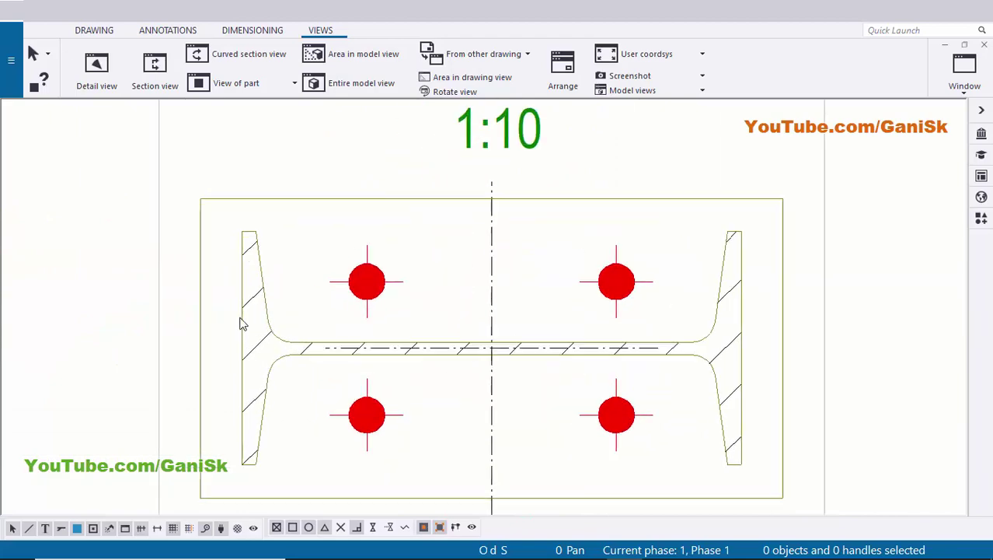
double_click(262, 356)
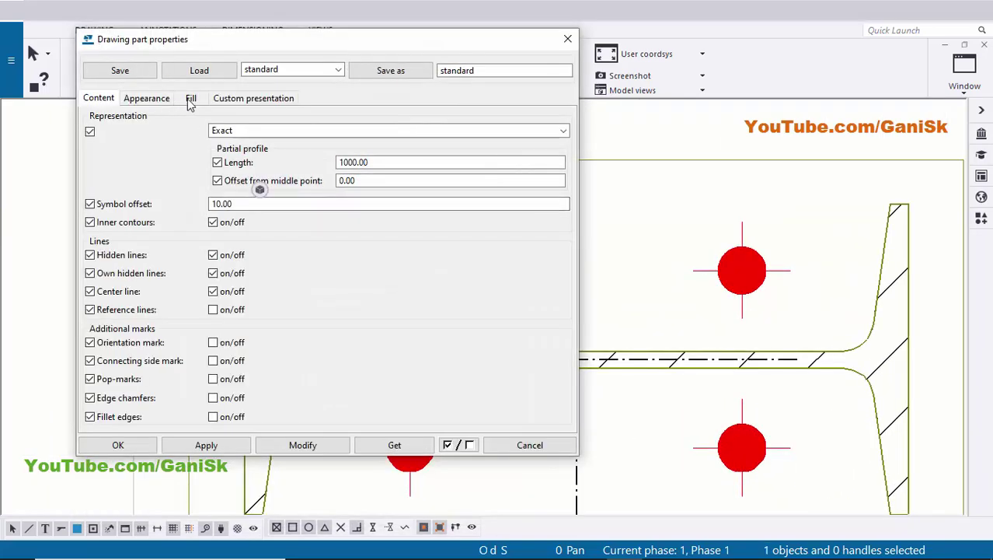
click(190, 99)
click(445, 152)
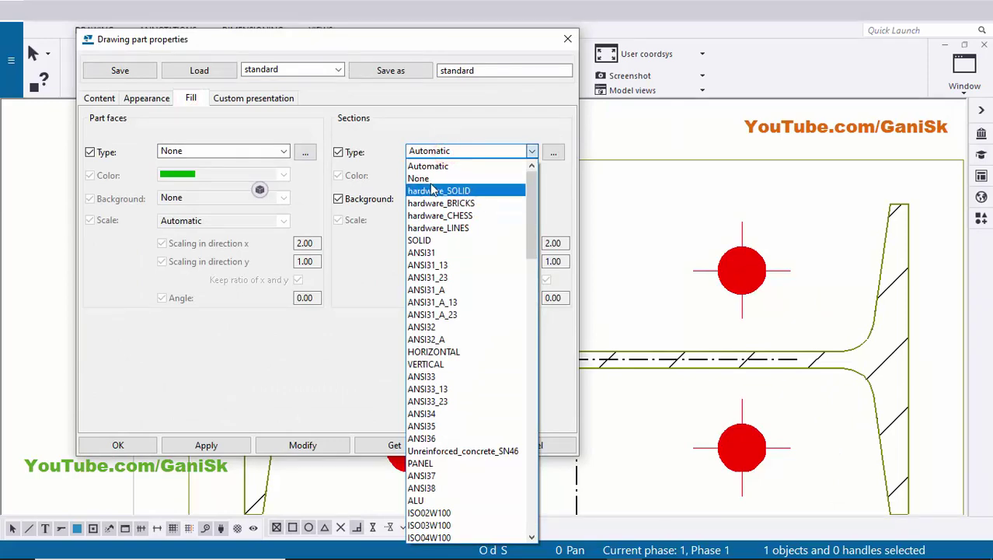
click(435, 175)
click(292, 443)
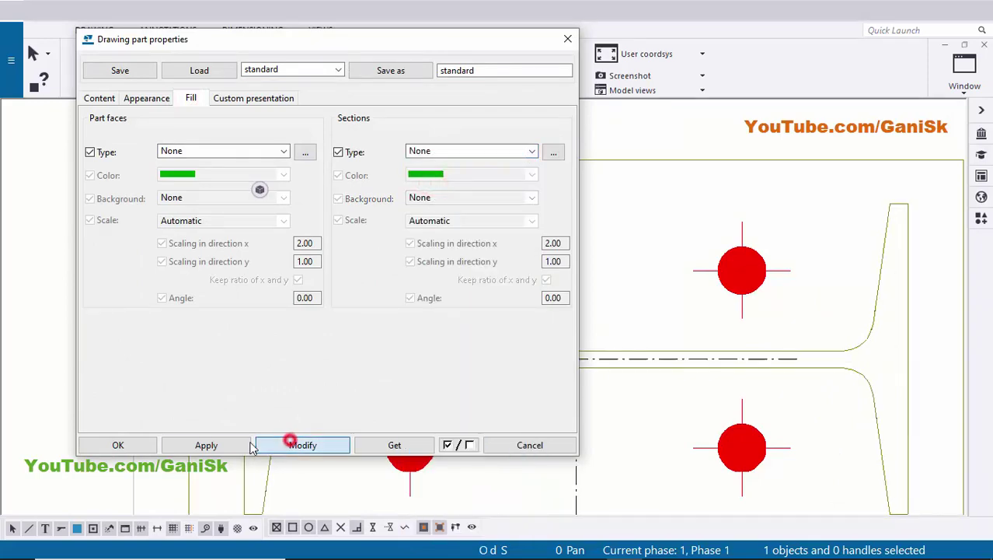
click(128, 443)
Step: Add a horizontal dimension in section A-A from the lower left bolt through the column centreline to the lower right bolt, below the plate
scroll(93, 393, down, 5)
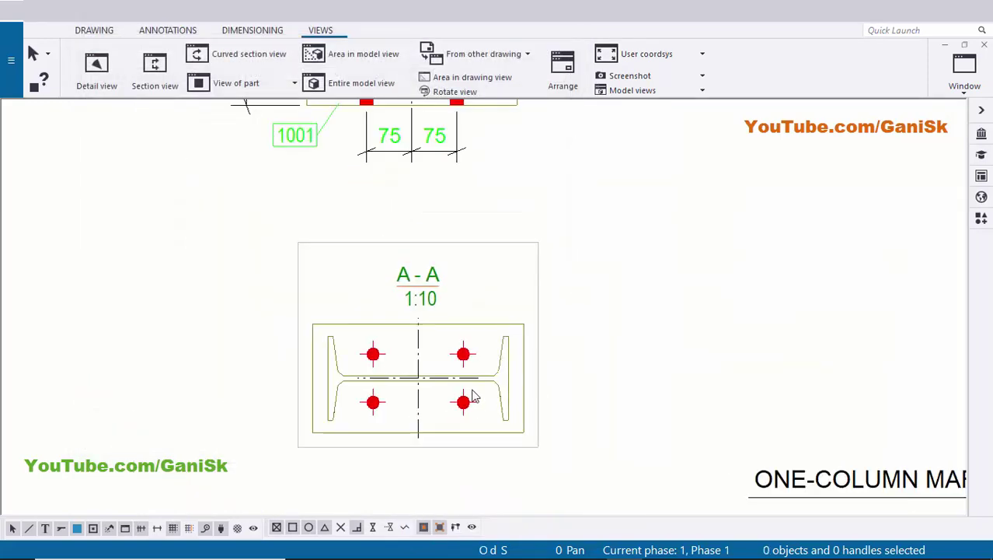
scroll(447, 356, up, 4)
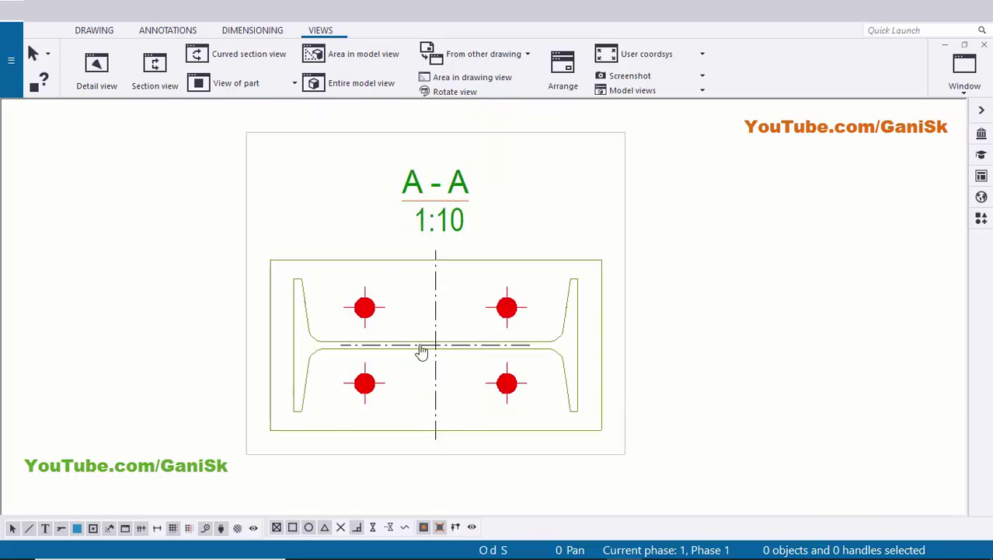
middle_drag(420, 352, 365, 326)
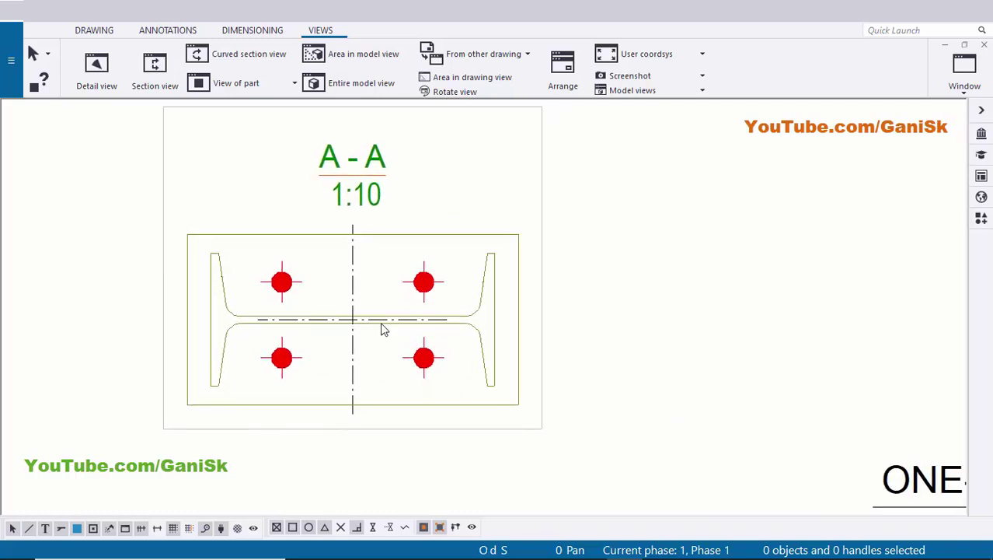
click(248, 31)
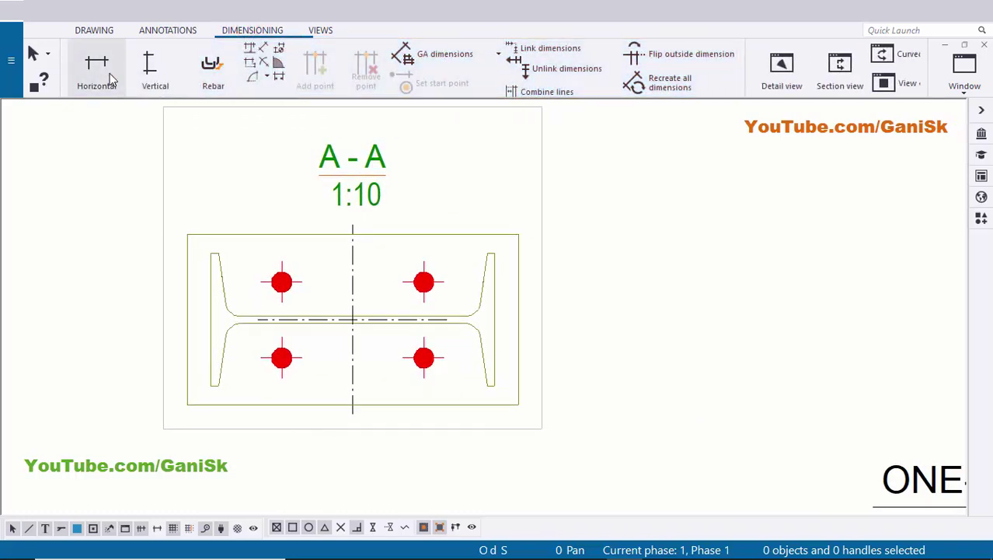
click(105, 70)
scroll(276, 253, up, 3)
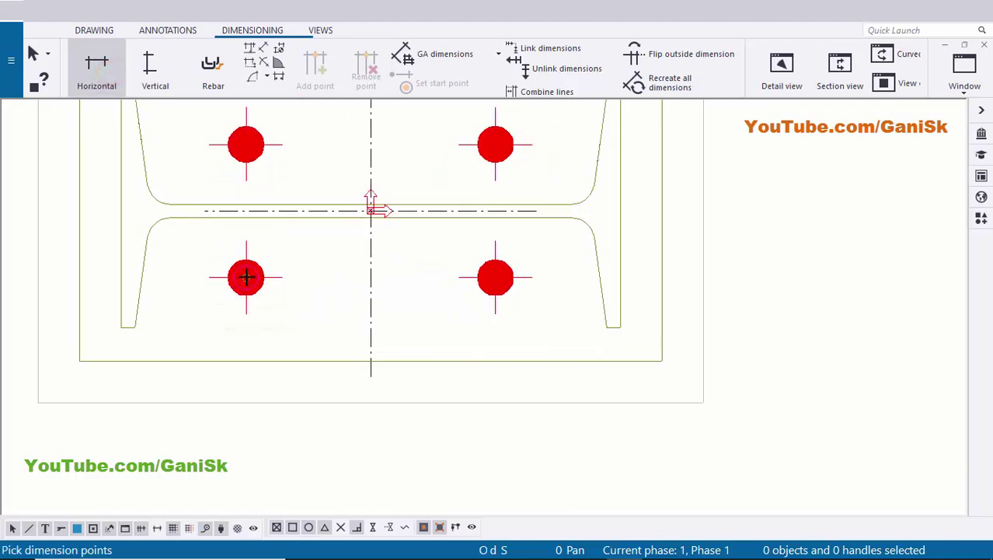
scroll(337, 235, up, 3)
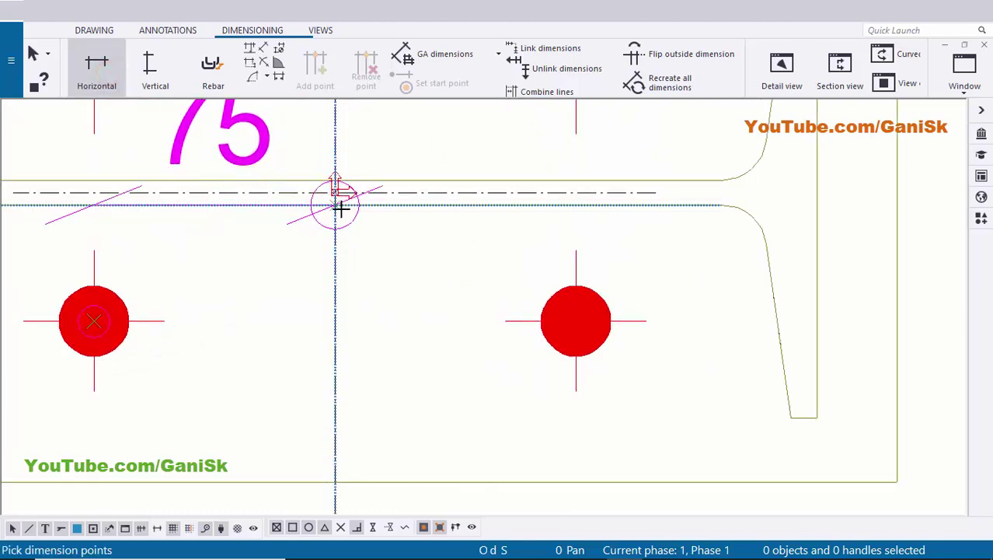
click(335, 207)
middle_drag(542, 372, 437, 257)
scroll(439, 257, up, 1)
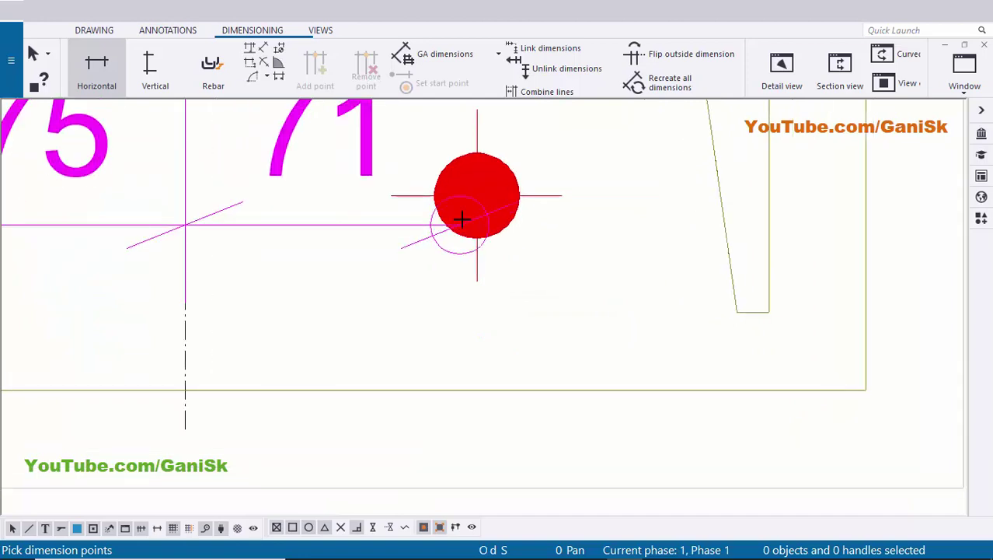
click(476, 192)
scroll(477, 193, down, 9)
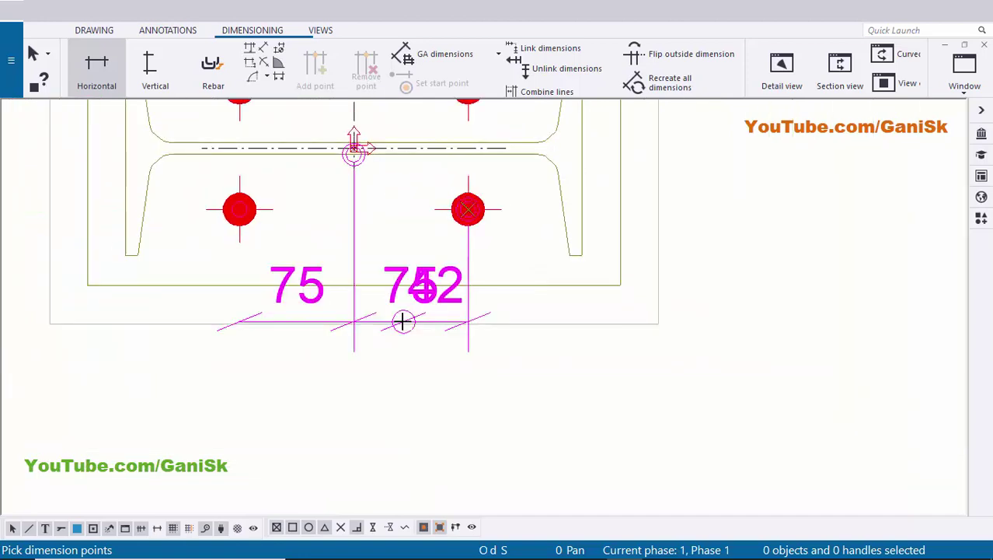
middle_drag(384, 415, 379, 335)
middle_click(373, 340)
scroll(373, 339, down, 2)
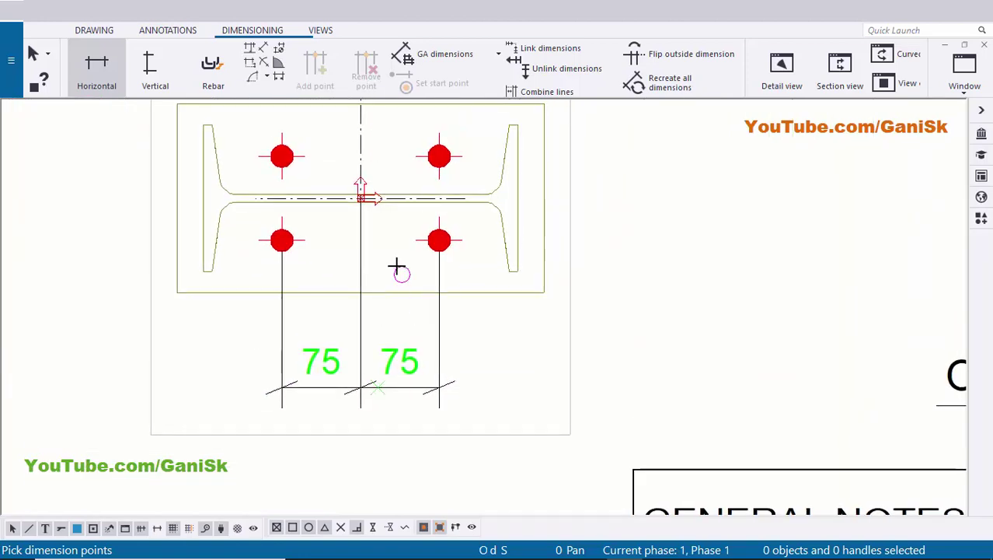
Step: Add a vertical dimension in section A-A from the lower left bolt through the web centreline to the upper left bolt, left of the plate
scroll(399, 268, down, 1)
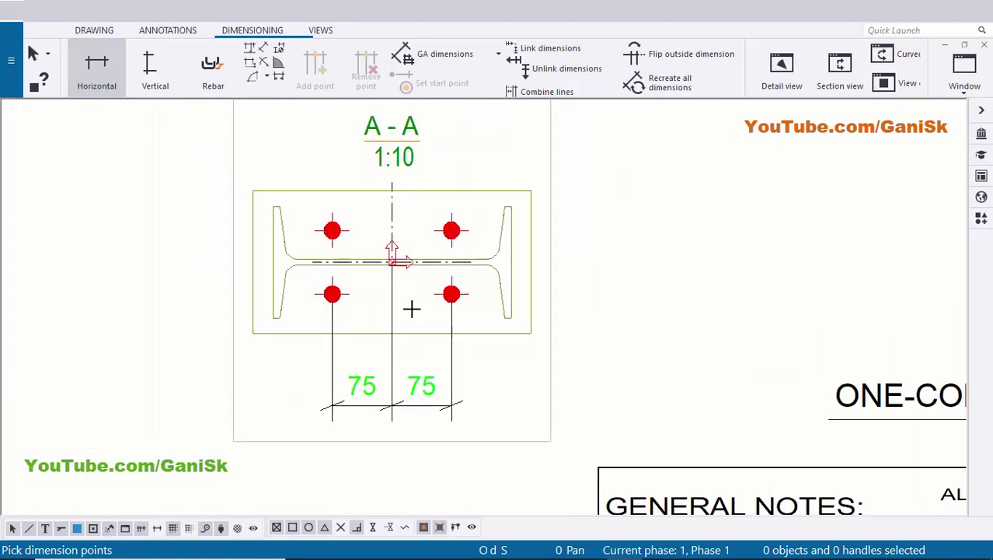
click(150, 72)
scroll(335, 299, up, 2)
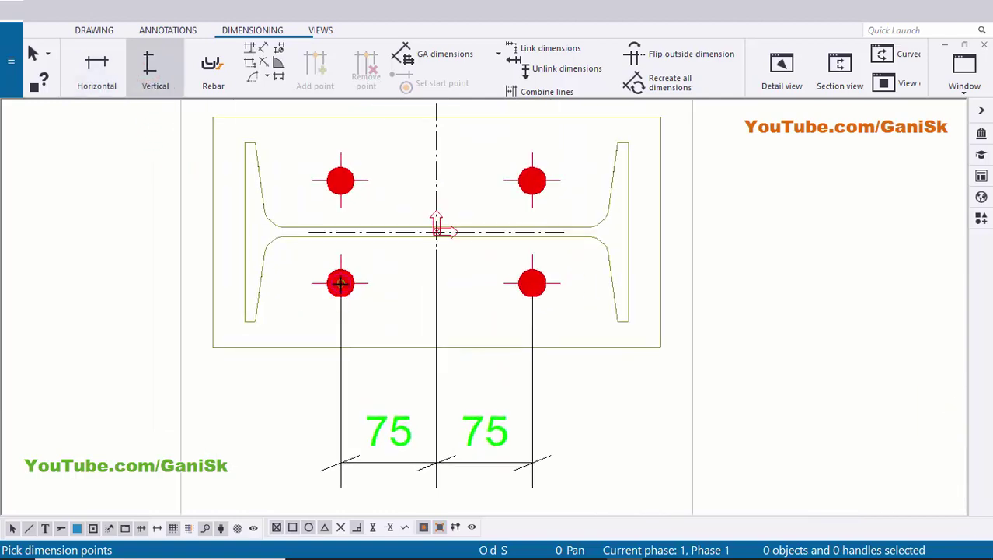
scroll(343, 287, up, 3)
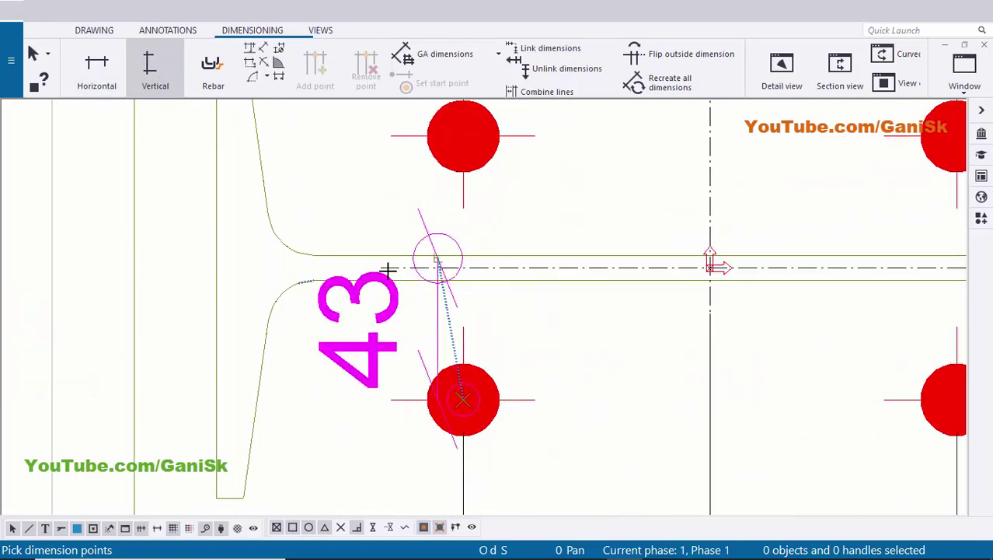
click(386, 268)
middle_drag(453, 135, 403, 292)
scroll(401, 291, up, 2)
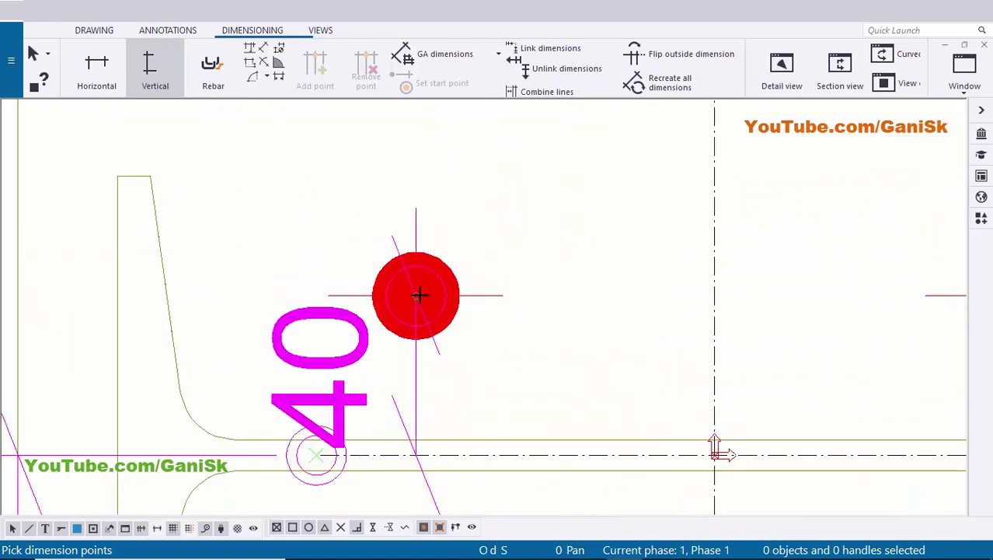
click(418, 294)
scroll(470, 288, down, 2)
scroll(513, 289, down, 4)
middle_drag(250, 335, 355, 339)
middle_click(285, 328)
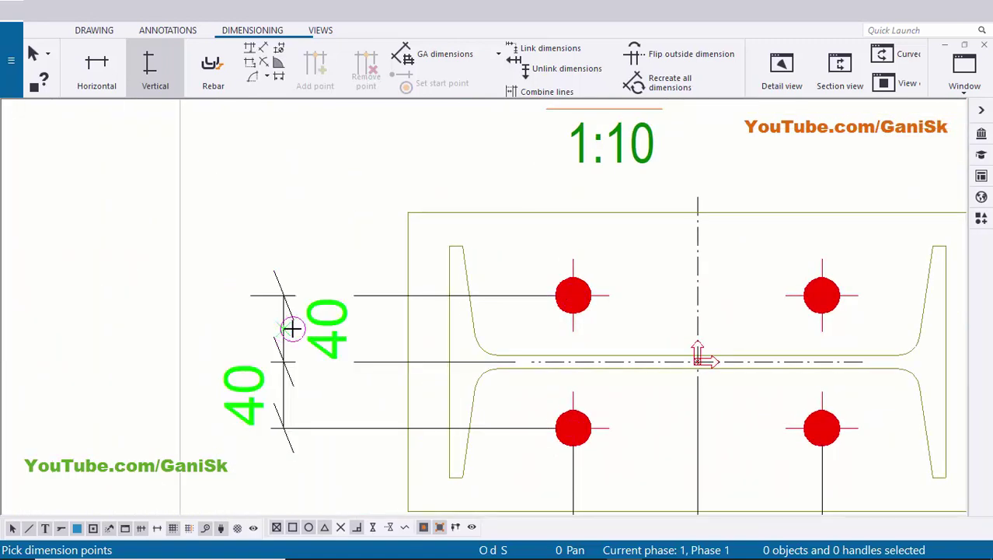
scroll(294, 328, down, 3)
right_click(301, 231)
click(308, 226)
Step: Set the short dimension placing of section A-A's vertical bolt dimension to Outside
scroll(337, 229, up, 2)
click(283, 348)
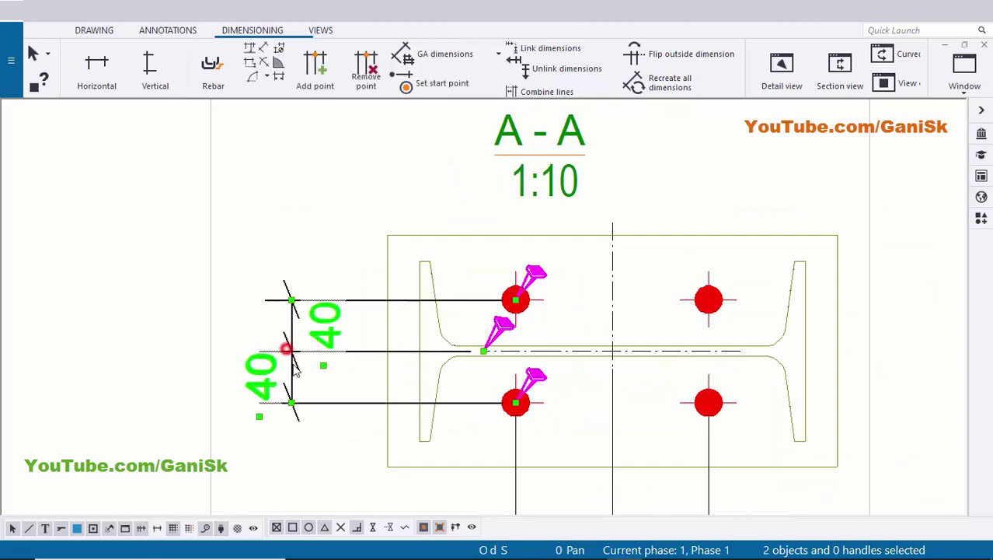
drag(307, 354, 303, 360)
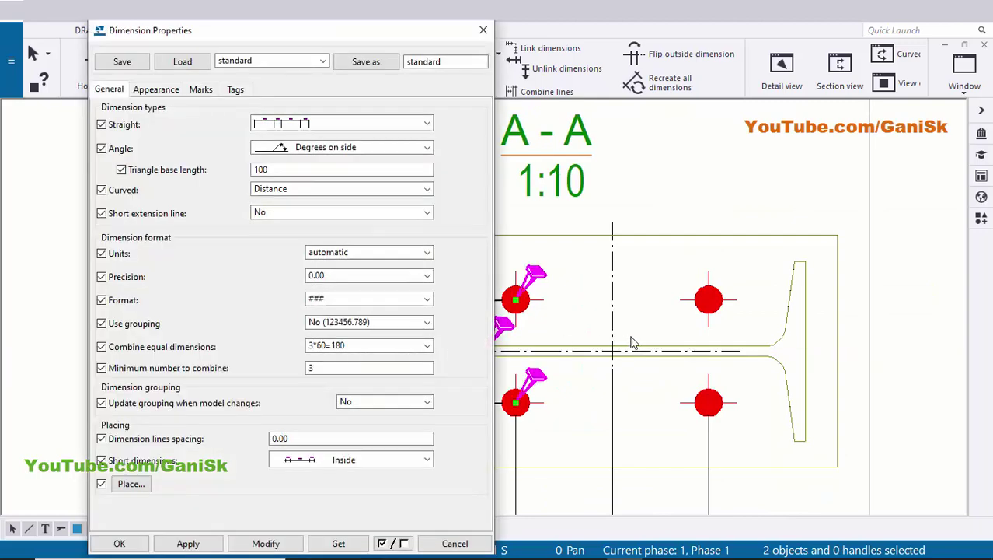
scroll(711, 327, down, 1)
middle_drag(710, 328, 979, 287)
scroll(623, 306, up, 4)
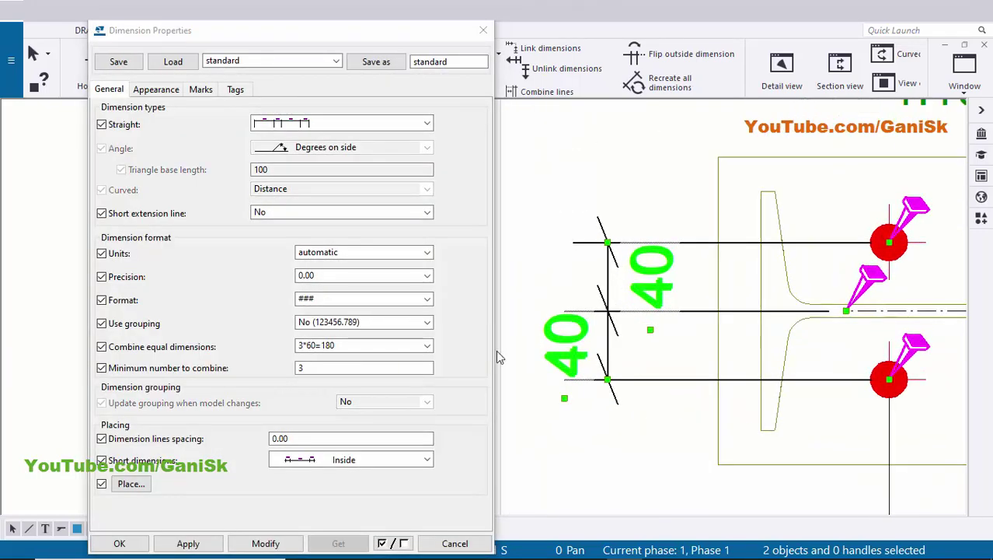
click(321, 460)
click(346, 487)
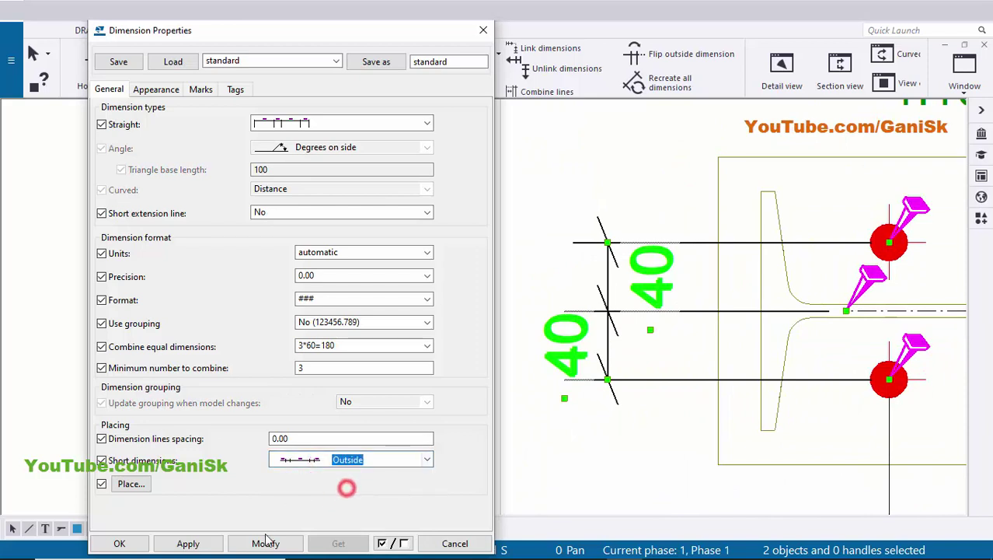
click(265, 543)
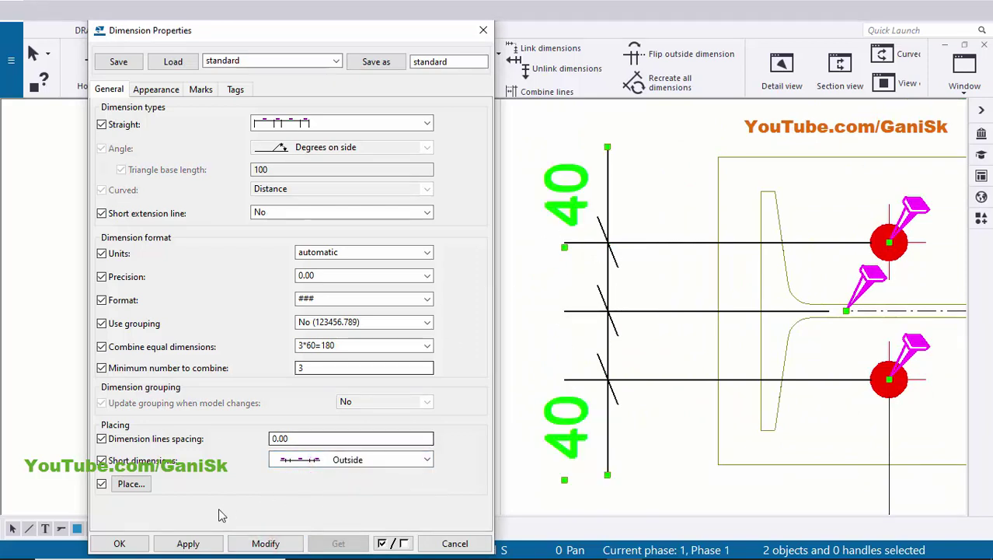
click(119, 543)
scroll(308, 425, down, 1)
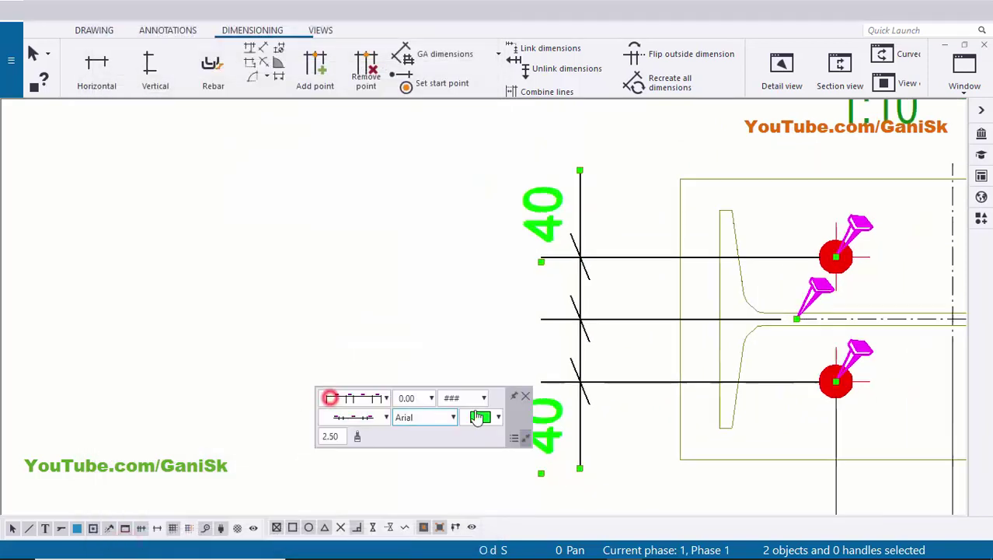
click(525, 398)
Step: Move the vertical bolt dimension line in section A-A slightly closer to the base plate
middle_drag(574, 365, 443, 364)
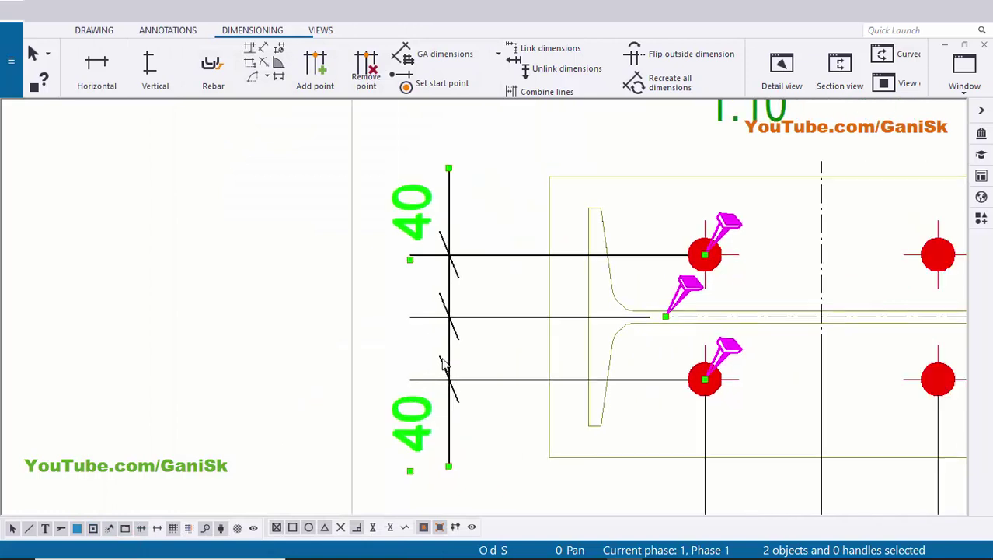
mouse_move(454, 341)
mouse_down()
mouse_move(484, 349)
mouse_move(464, 355)
mouse_up()
click(510, 434)
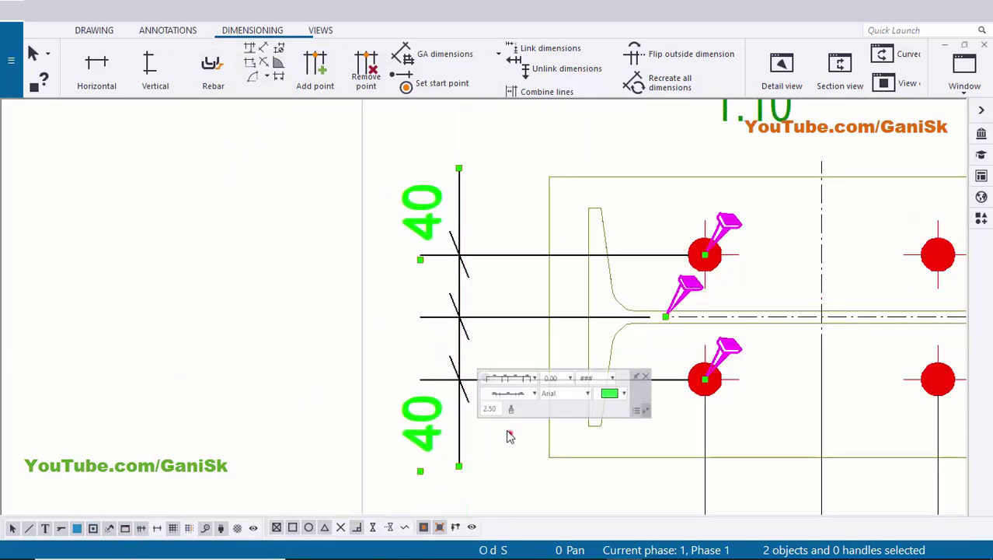
Step: Move the horizontal bolt dimension line below section A-A up, closer to the base plate
scroll(498, 420, down, 2)
middle_drag(472, 355, 194, 193)
click(497, 384)
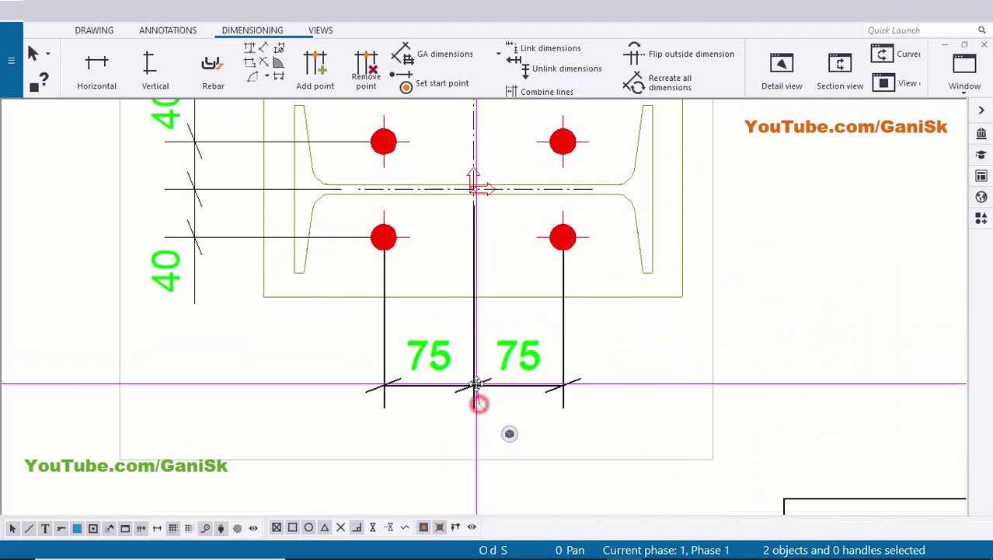
click(659, 384)
scroll(644, 394, down, 3)
middle_drag(642, 395, 494, 448)
scroll(526, 401, down, 2)
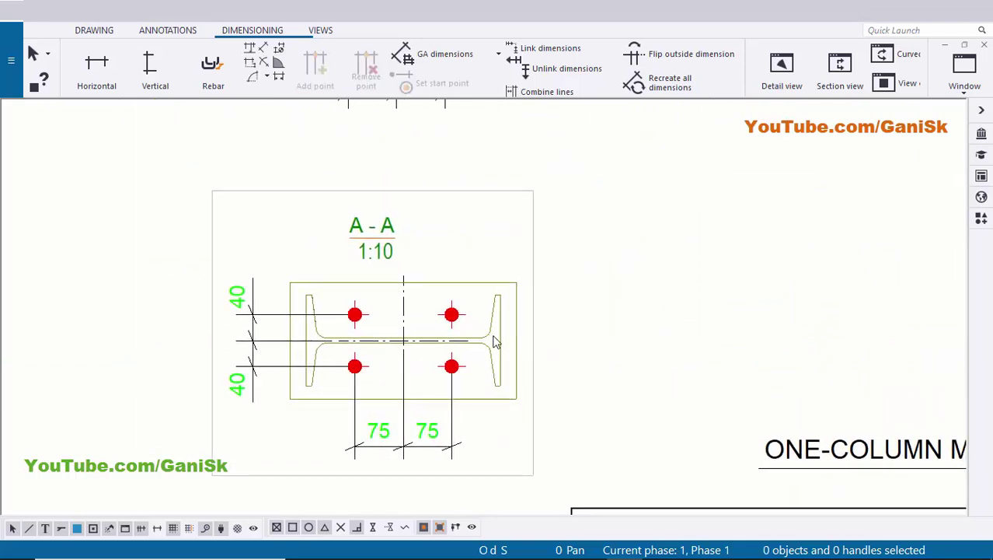
Step: Add a mark to the base plate in section A-A using applied mark properties and place it above the plate's right half
scroll(494, 335, up, 2)
scroll(490, 295, up, 2)
click(468, 273)
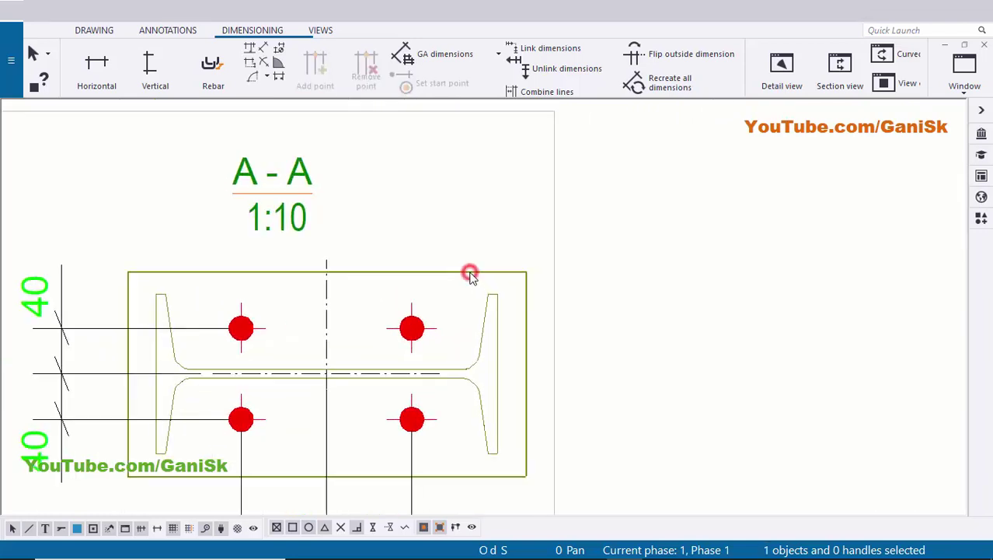
right_click(472, 274)
mouse_move(533, 356)
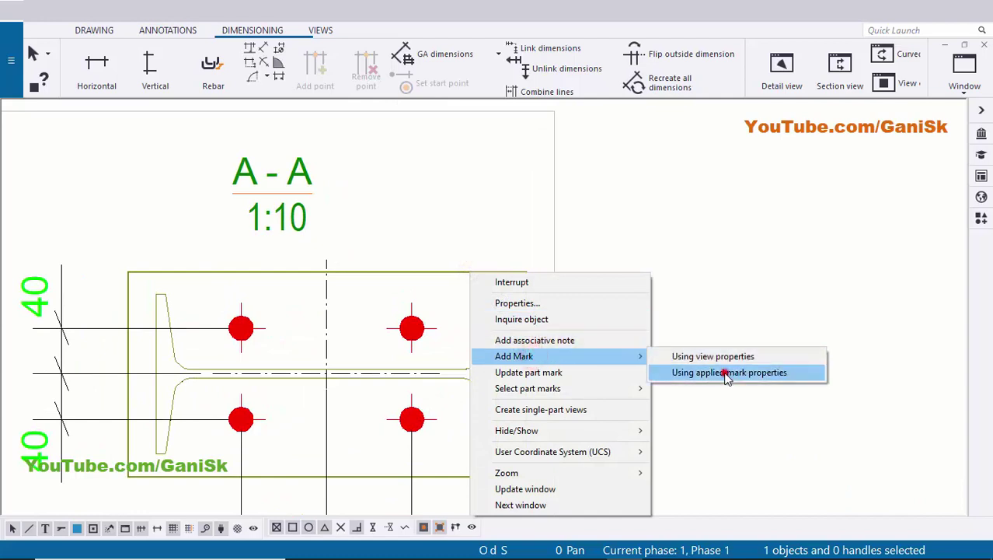
click(726, 372)
mouse_move(265, 195)
mouse_down()
mouse_move(465, 180)
mouse_move(507, 267)
mouse_up()
click(689, 234)
scroll(450, 304, up, 3)
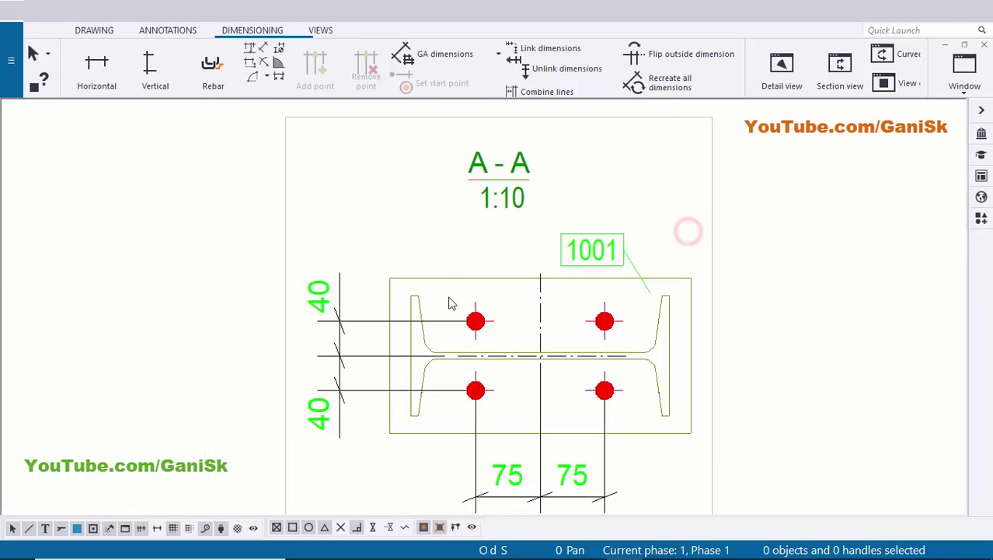
Step: Add a mark to the column profile in section A-A using applied mark properties and place it above the plate's left half
right_click(408, 301)
mouse_move(460, 383)
click(595, 398)
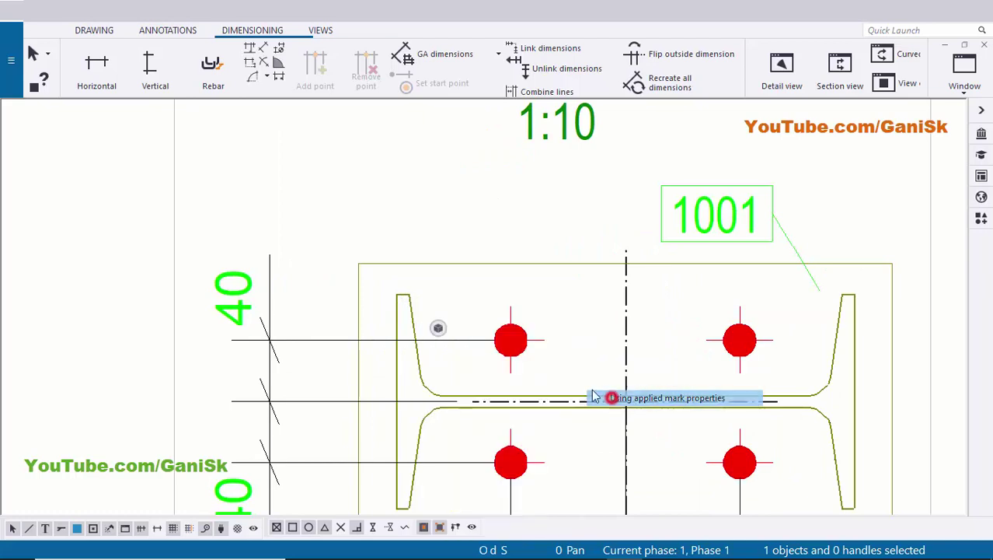
scroll(498, 363, down, 2)
middle_drag(496, 364, 546, 406)
click(370, 210)
drag(370, 208, 563, 316)
scroll(563, 313, up, 2)
click(614, 304)
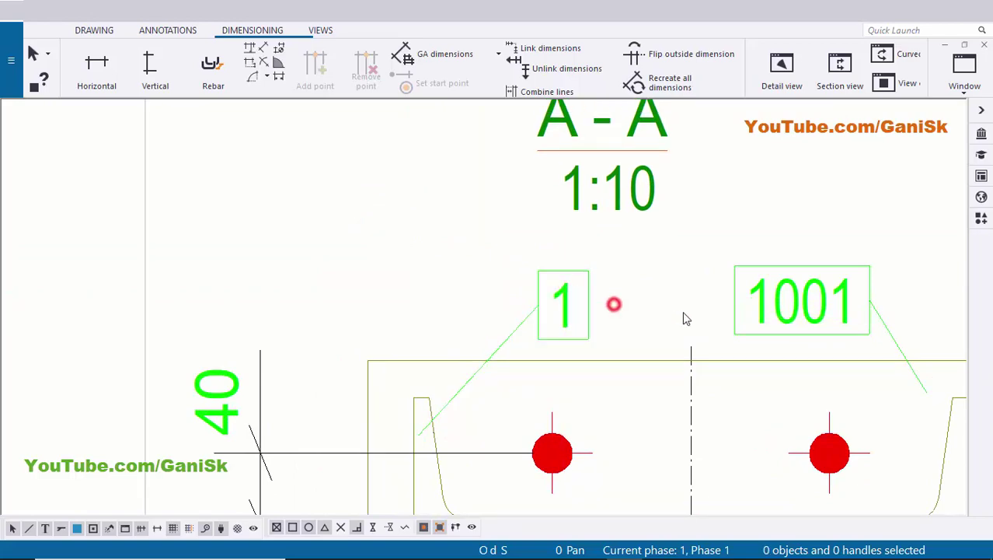
Step: Adjust the position of the base plate mark above section A-A, beside the column mark
scroll(661, 303, down, 2)
scroll(629, 275, up, 2)
click(625, 275)
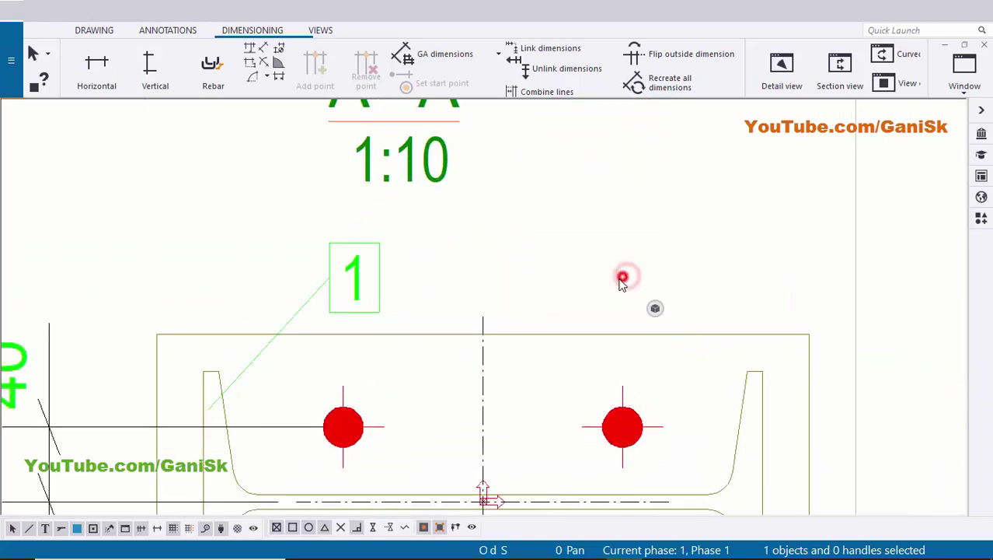
click(669, 230)
Step: Set the vertical label position of the section A-A view to Below
scroll(661, 272, down, 5)
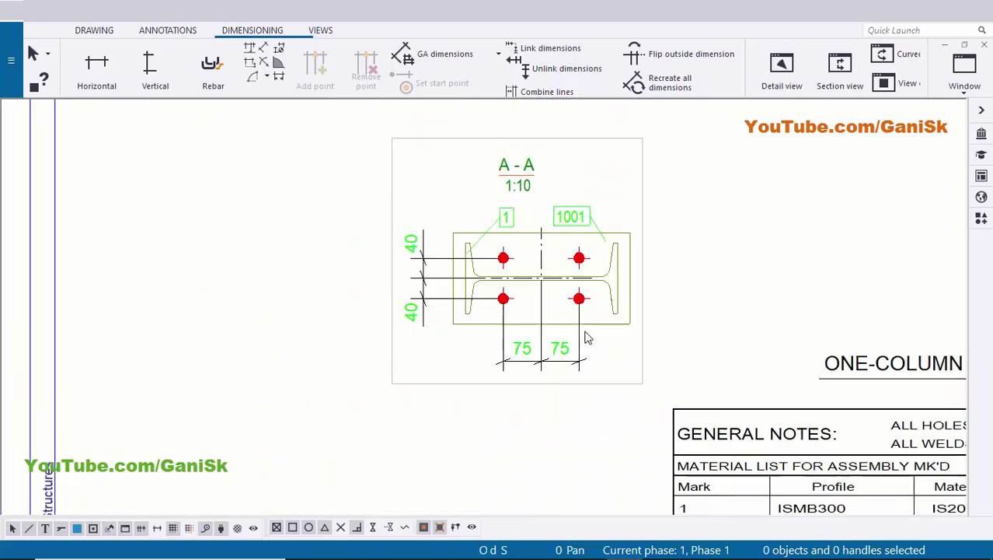
scroll(587, 338, down, 2)
scroll(482, 285, up, 4)
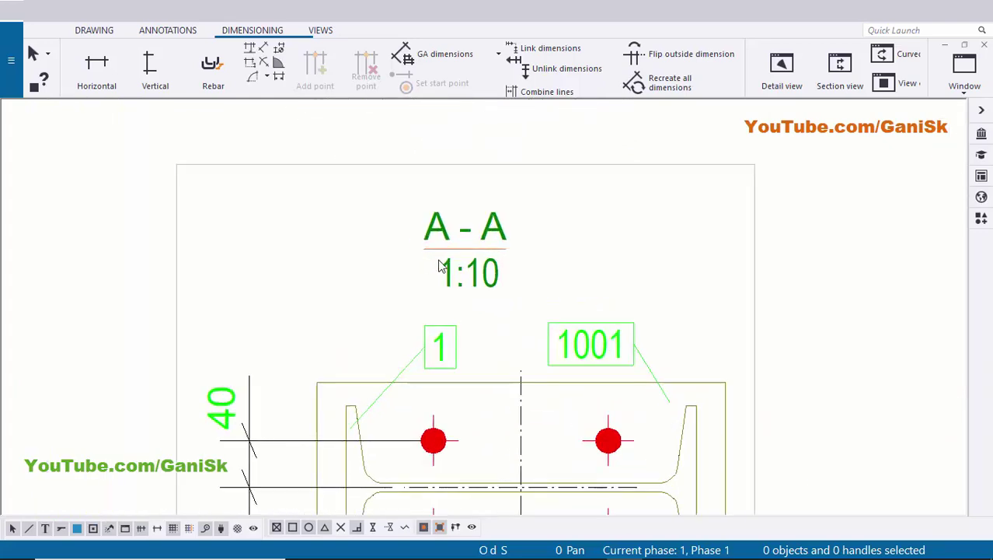
scroll(437, 297, down, 1)
scroll(405, 404, up, 1)
scroll(440, 225, up, 2)
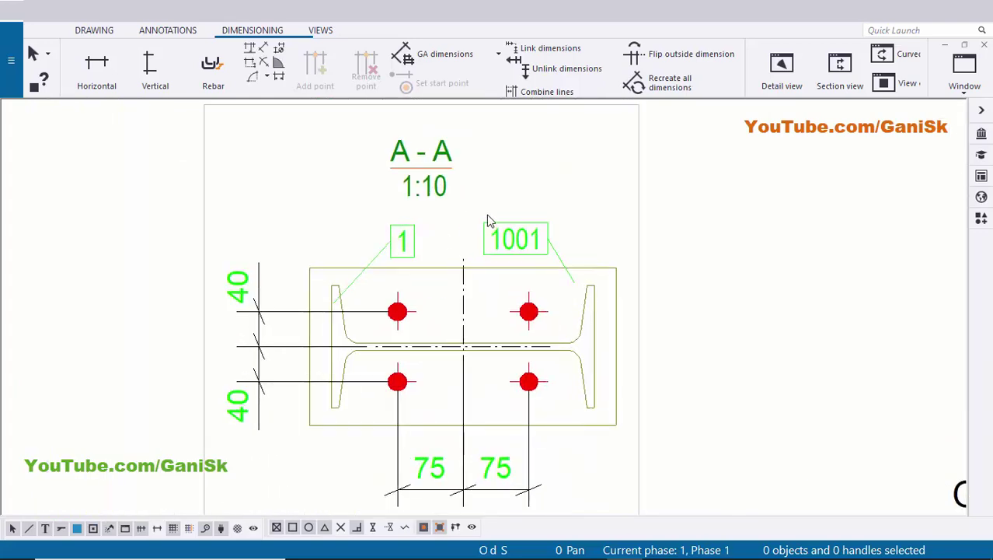
click(440, 170)
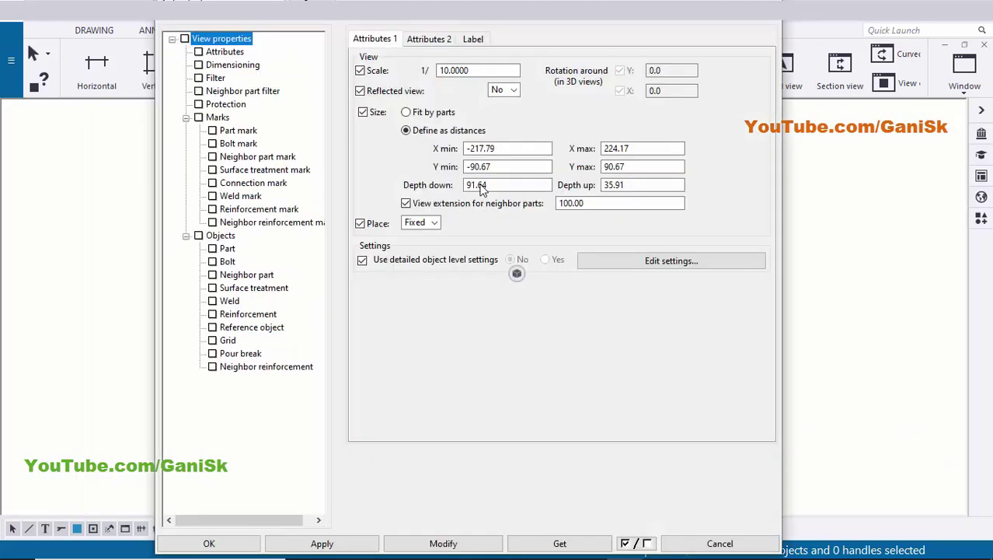
click(476, 39)
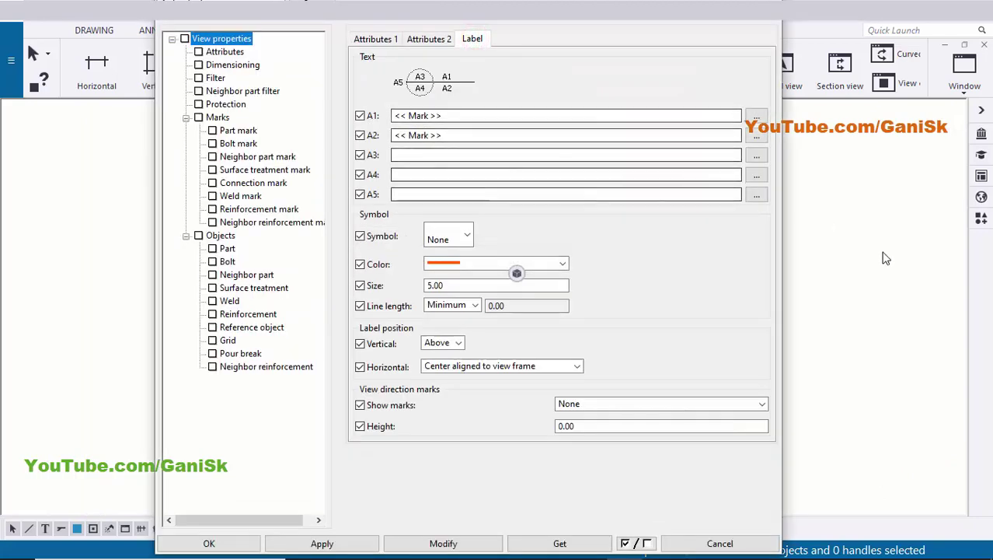
scroll(847, 289, down, 3)
middle_drag(816, 303, 939, 302)
scroll(902, 302, up, 1)
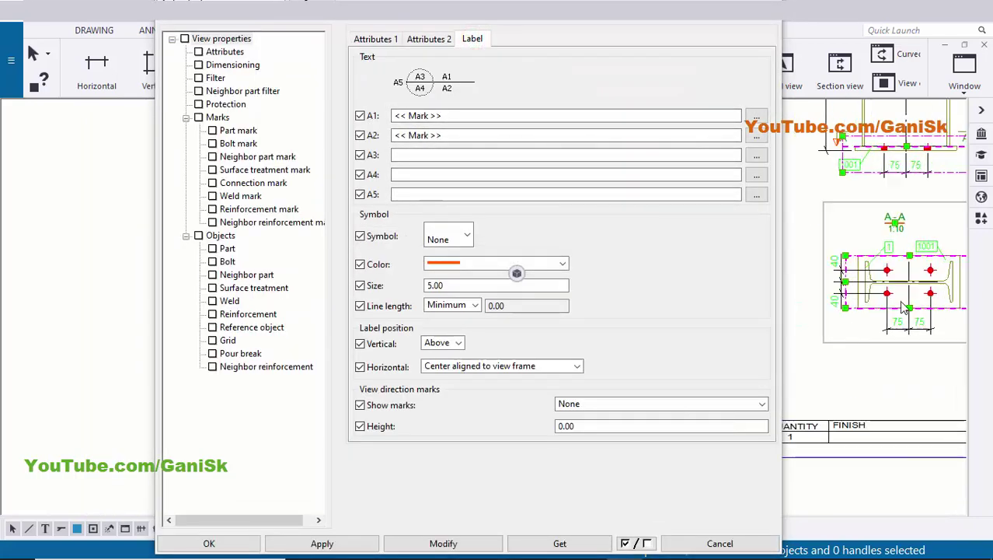
click(459, 344)
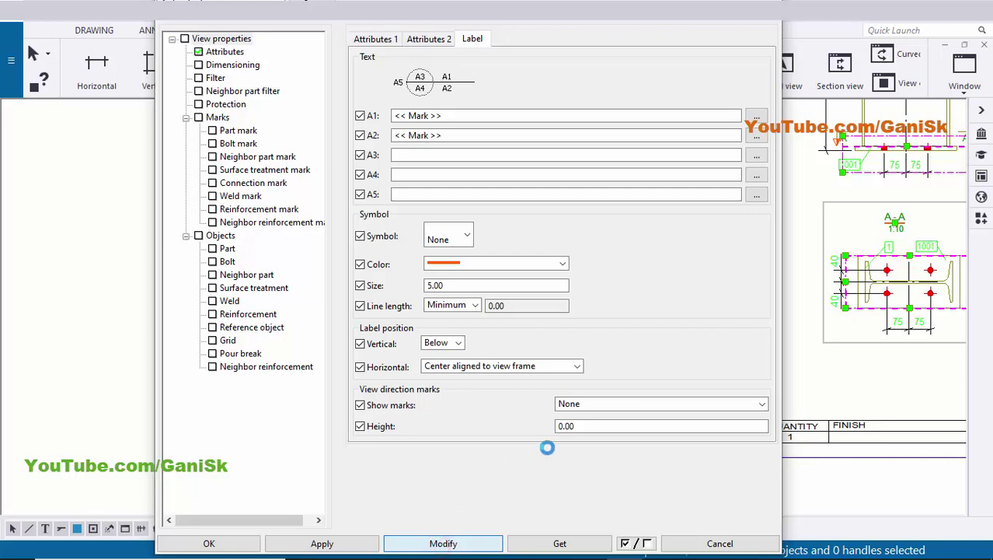
scroll(904, 387, up, 4)
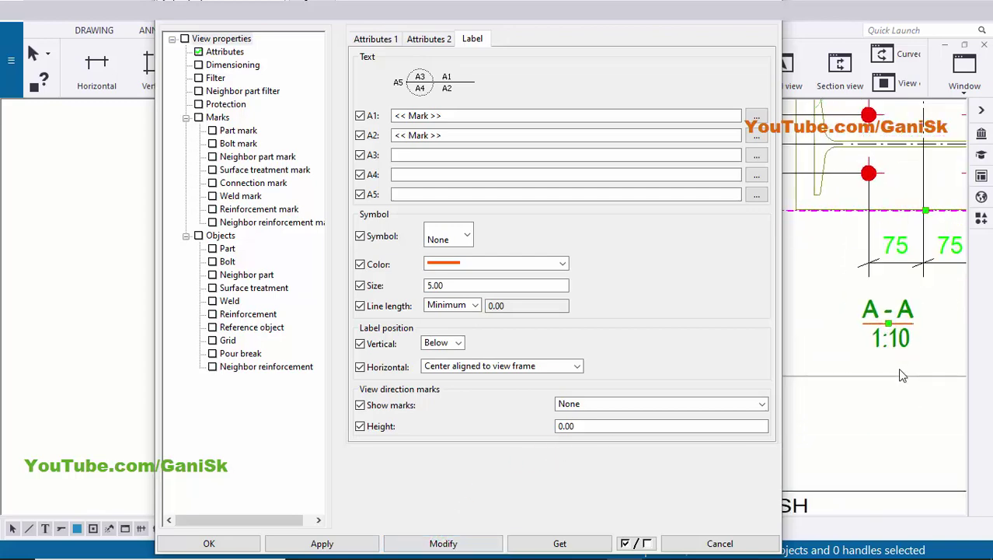
Step: Remove the scale from the section A-A view label by clearing its A2 text
scroll(866, 351, up, 2)
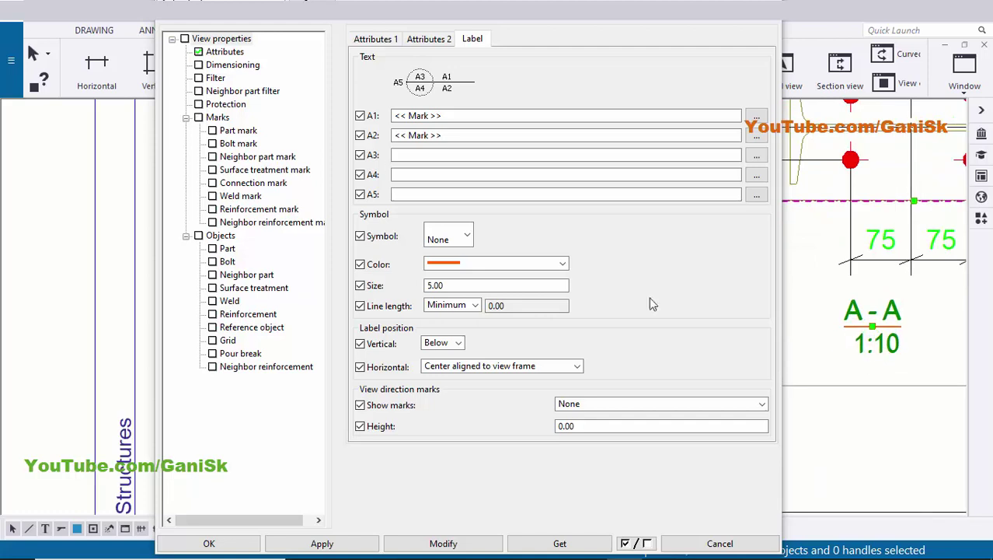
double_click(455, 135)
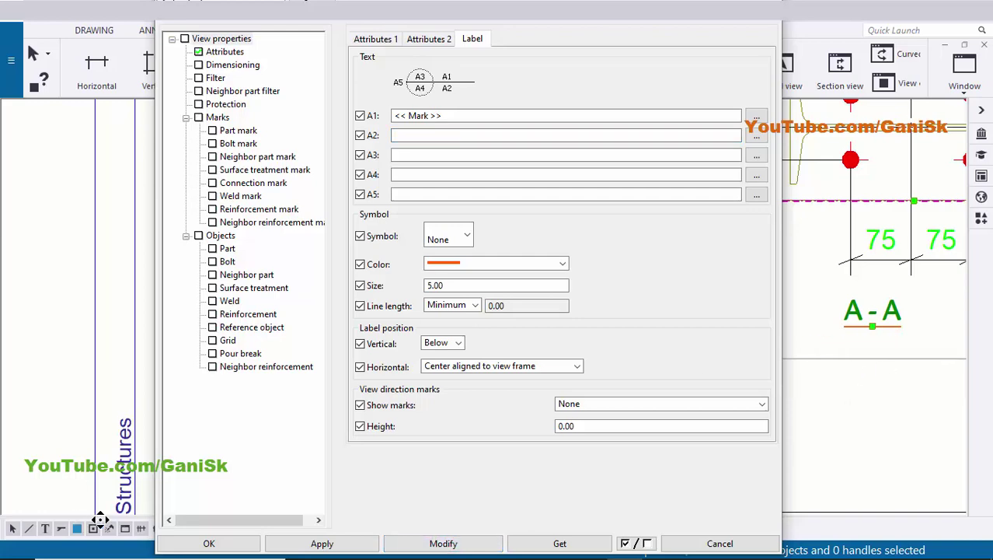
scroll(509, 412, down, 2)
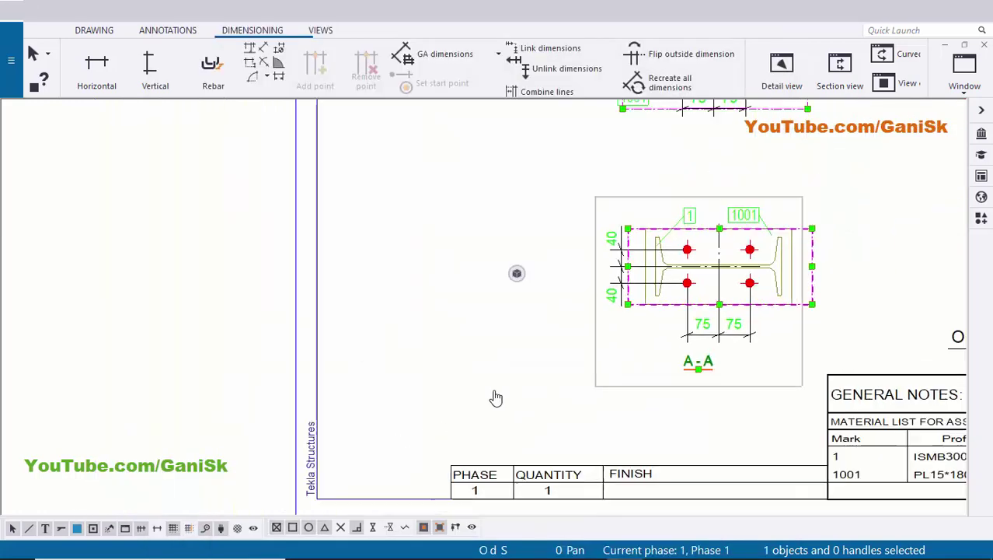
middle_drag(494, 398, 350, 400)
click(434, 401)
Step: Move the column's front assembly view to the right on the sheet, towards the single-part views
scroll(548, 404, down, 8)
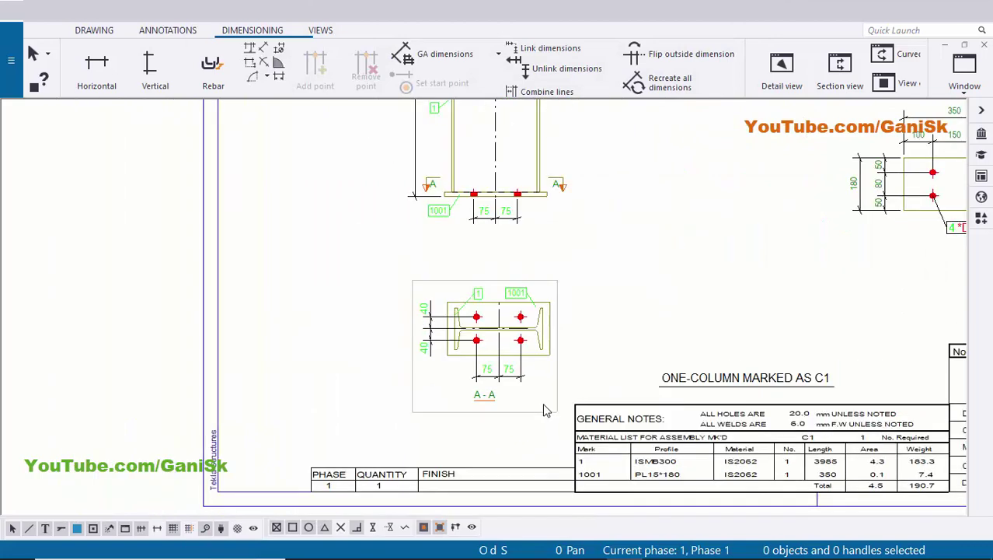
scroll(499, 381, up, 4)
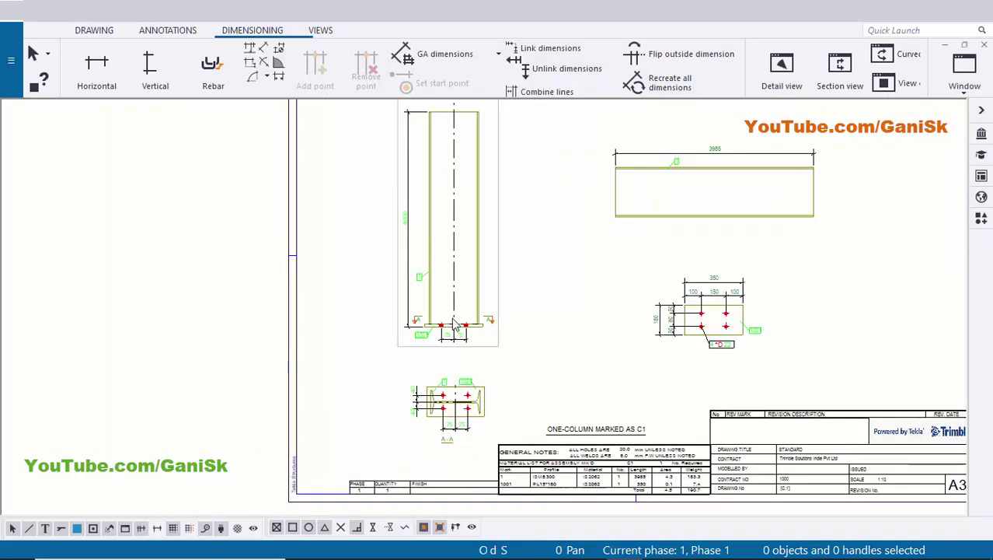
scroll(633, 287, down, 1)
scroll(630, 275, down, 1)
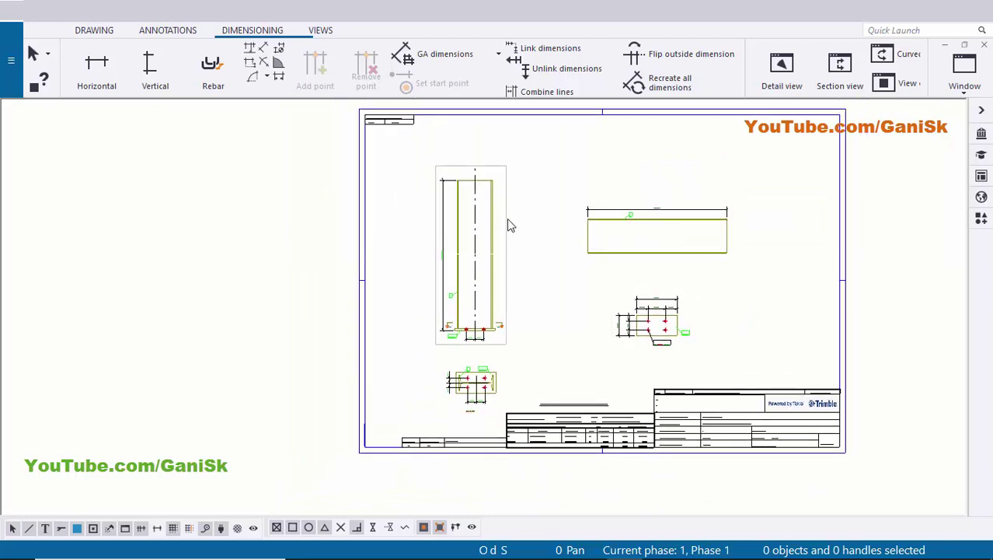
click(508, 221)
drag(513, 230, 576, 214)
click(588, 267)
Step: Move the section A-A view right and up so it sits directly beneath the column's front view
middle_drag(554, 322, 546, 273)
scroll(491, 360, up, 2)
scroll(491, 365, up, 2)
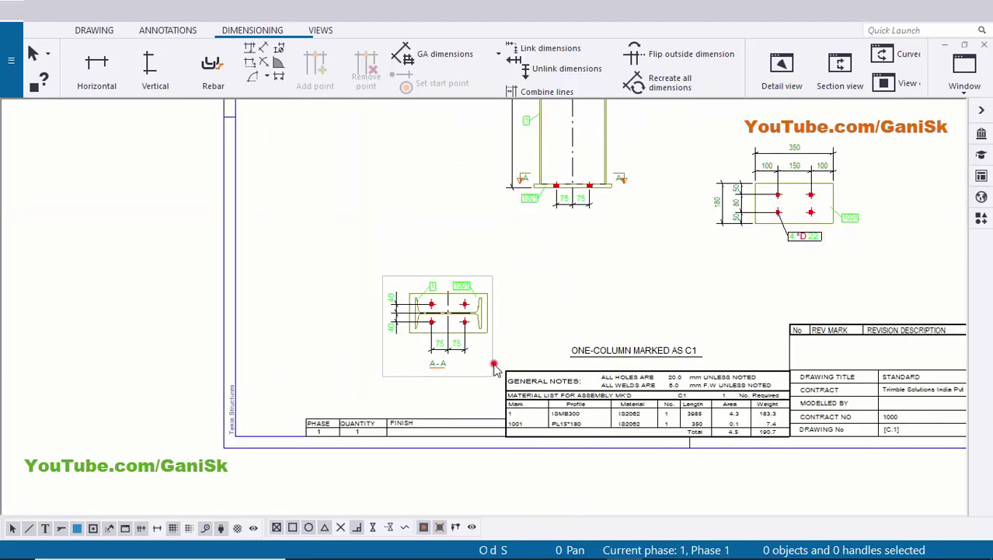
click(486, 365)
mouse_move(485, 366)
mouse_down()
mouse_move(492, 311)
mouse_move(627, 324)
mouse_up()
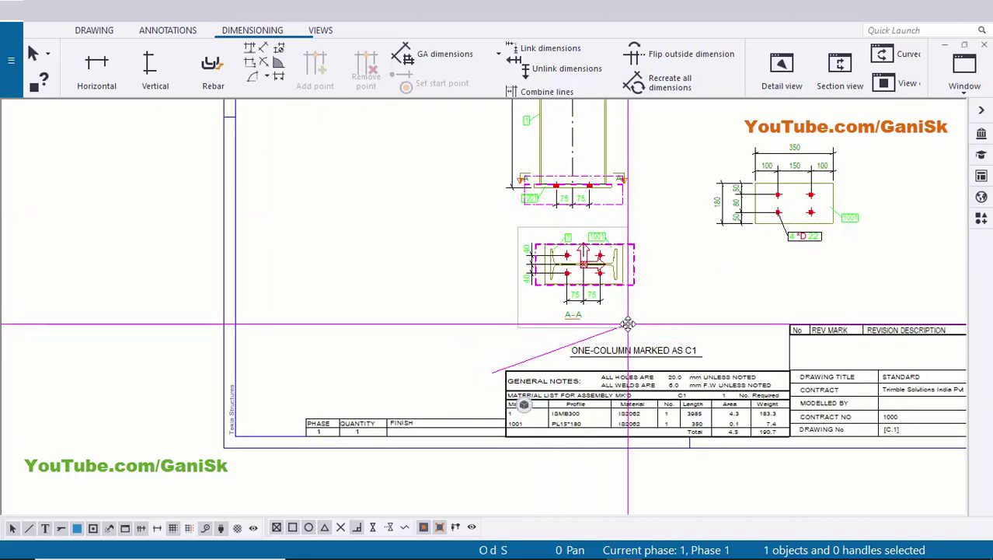
click(696, 304)
Step: Move the column's single-part view further right, away from the front assembly view
scroll(712, 283, down, 3)
middle_drag(831, 140, 639, 307)
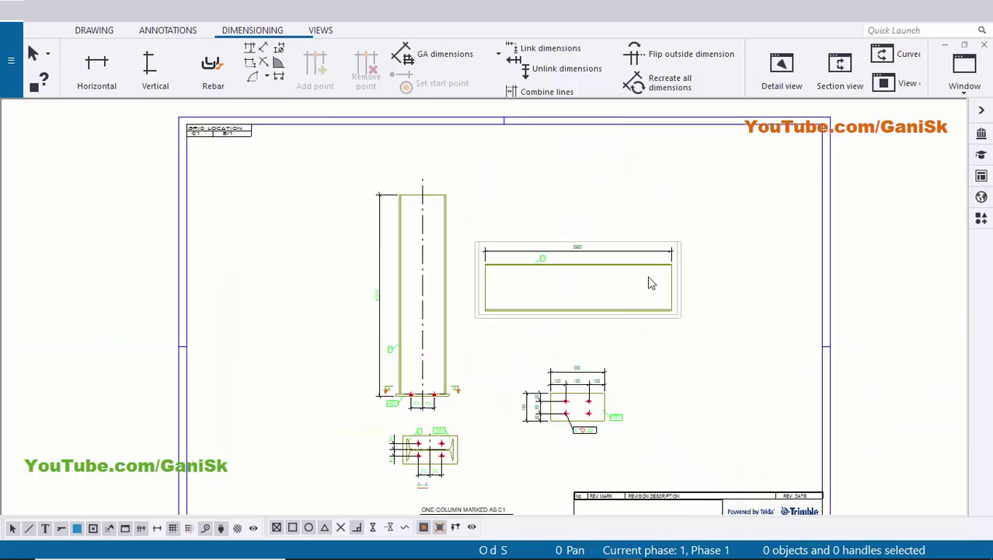
scroll(625, 280, up, 2)
scroll(674, 345, up, 1)
drag(697, 326, 754, 335)
click(793, 320)
Step: Move the base plate's single-part view right so it sits beneath the column's single-part view
middle_drag(690, 394, 655, 292)
drag(585, 363, 659, 353)
click(738, 357)
scroll(492, 293, down, 4)
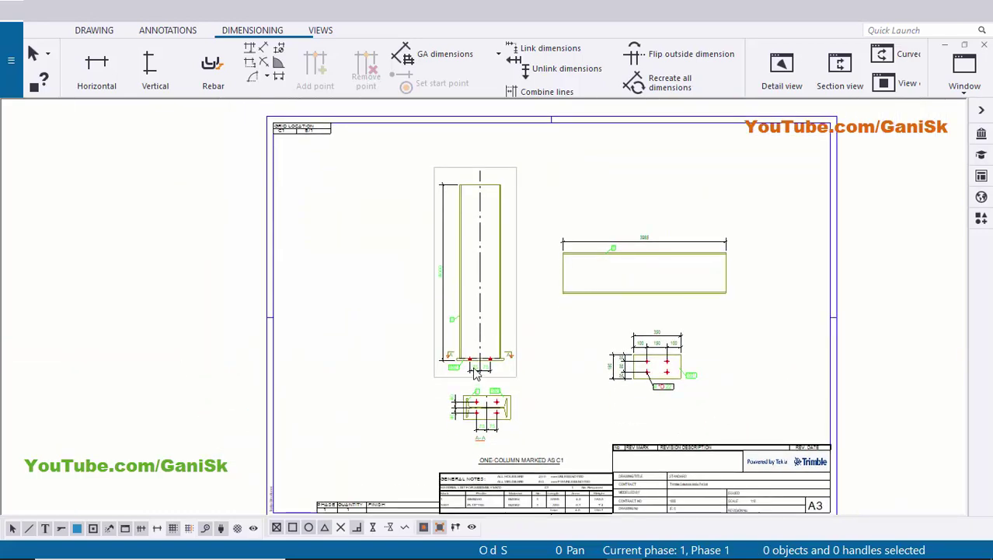
scroll(480, 348, up, 6)
scroll(485, 327, down, 2)
middle_drag(492, 382, 487, 443)
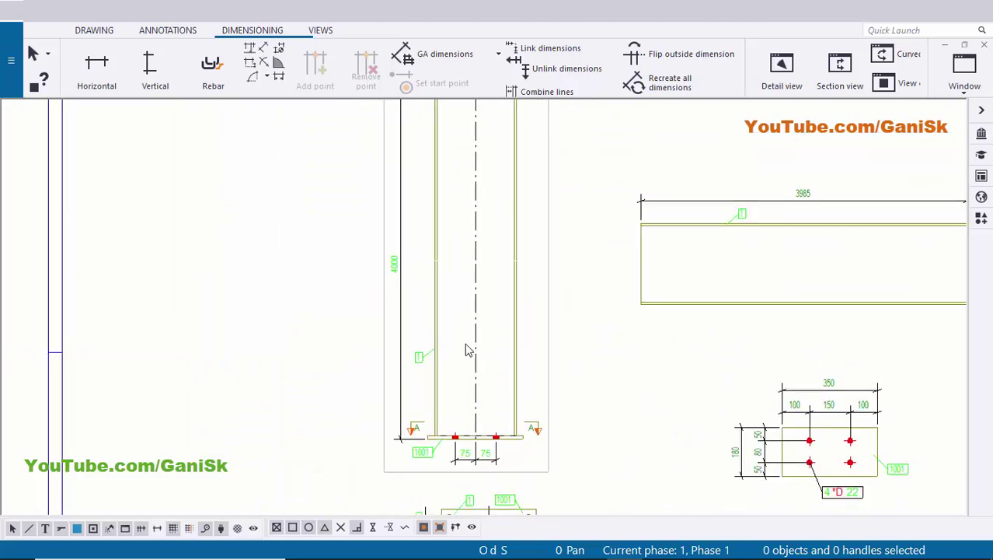
Step: Turn off the center line of the column in its front assembly view
scroll(475, 314, up, 1)
click(475, 314)
double_click(476, 314)
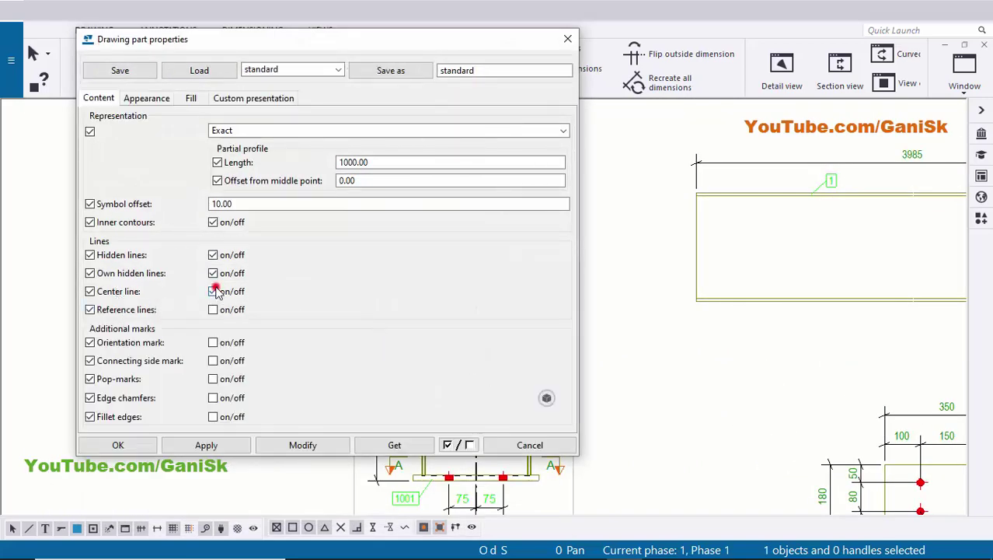
click(207, 449)
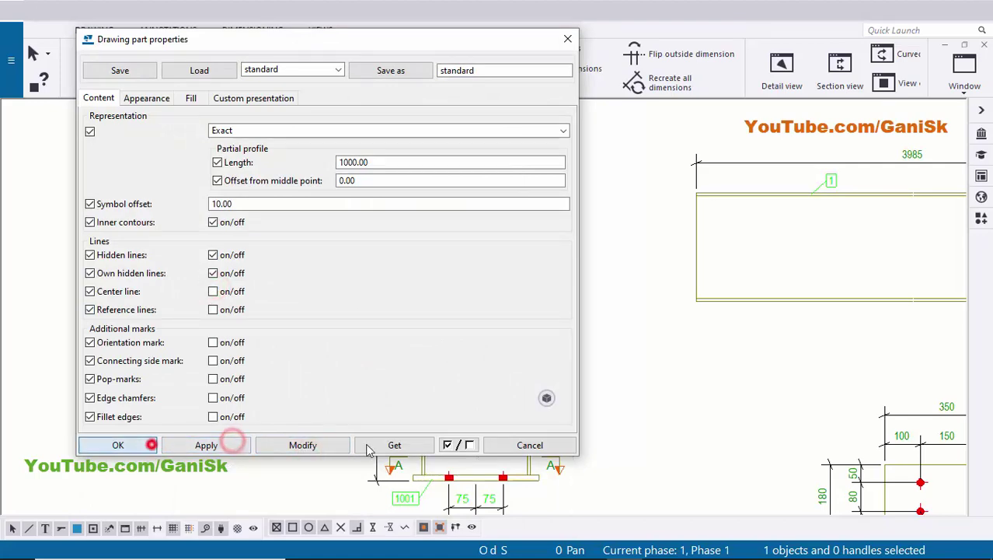
click(687, 422)
Step: Examine the column's front view, section A-A and the single-part views on the sheet
scroll(530, 479, up, 2)
scroll(451, 444, down, 1)
middle_drag(446, 439, 464, 380)
scroll(468, 377, up, 1)
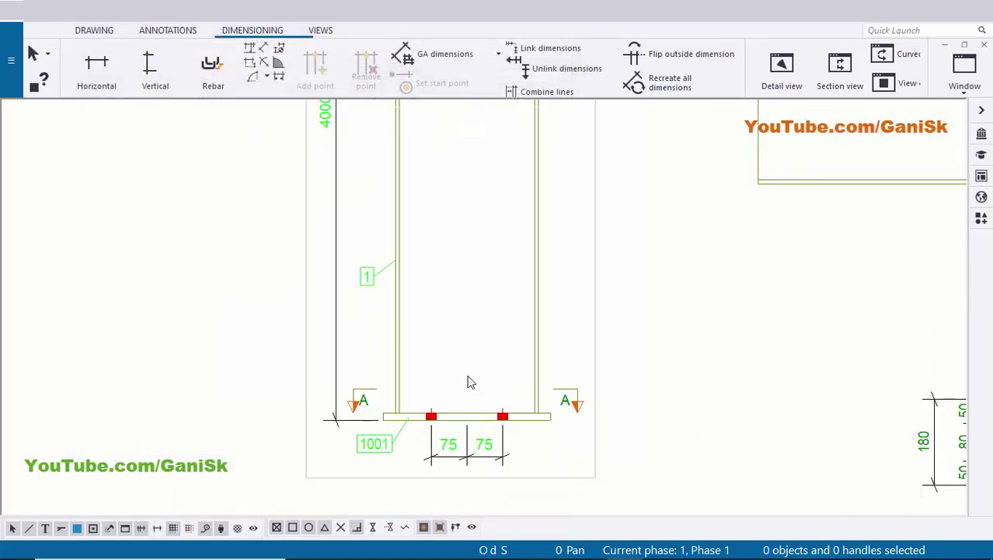
scroll(470, 381, down, 5)
scroll(498, 389, up, 3)
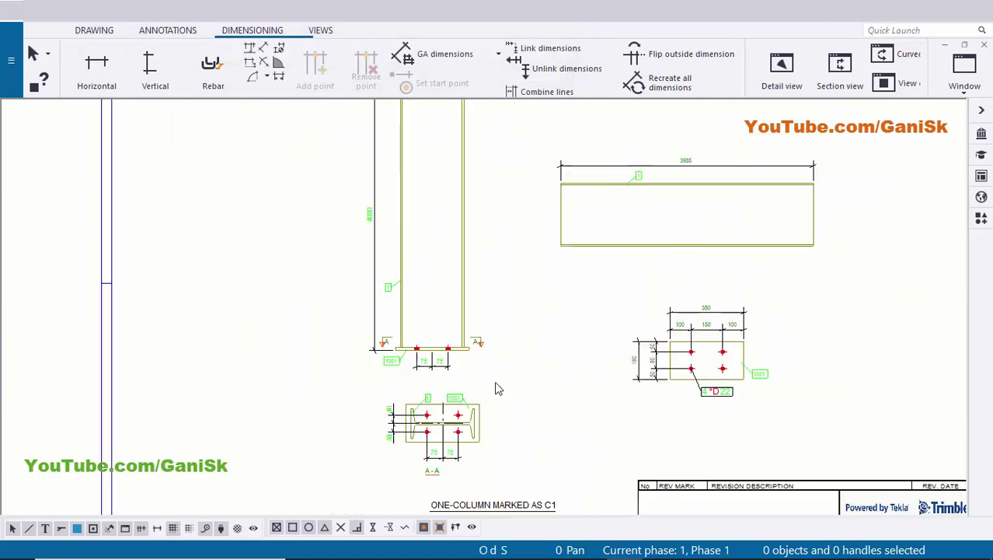
scroll(393, 305, up, 3)
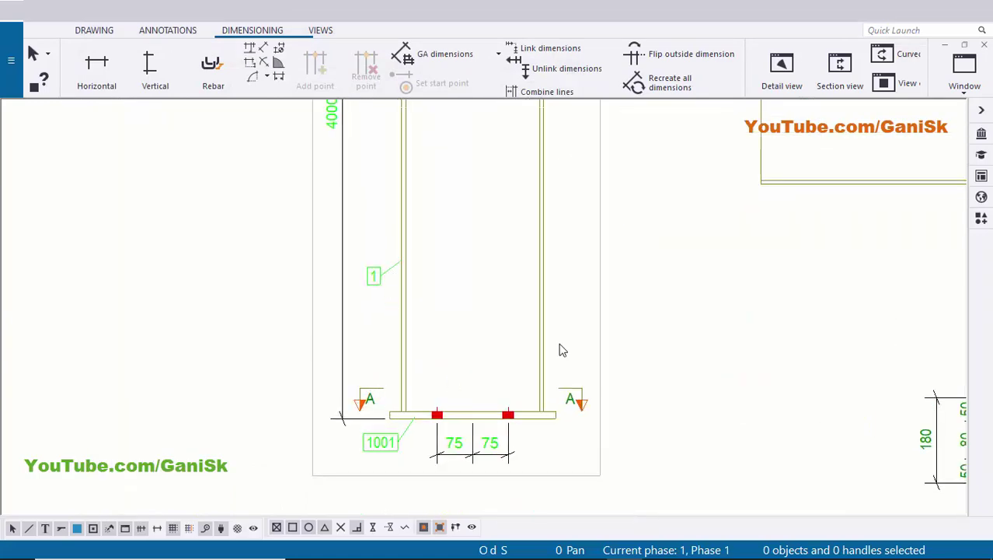
scroll(563, 350, down, 4)
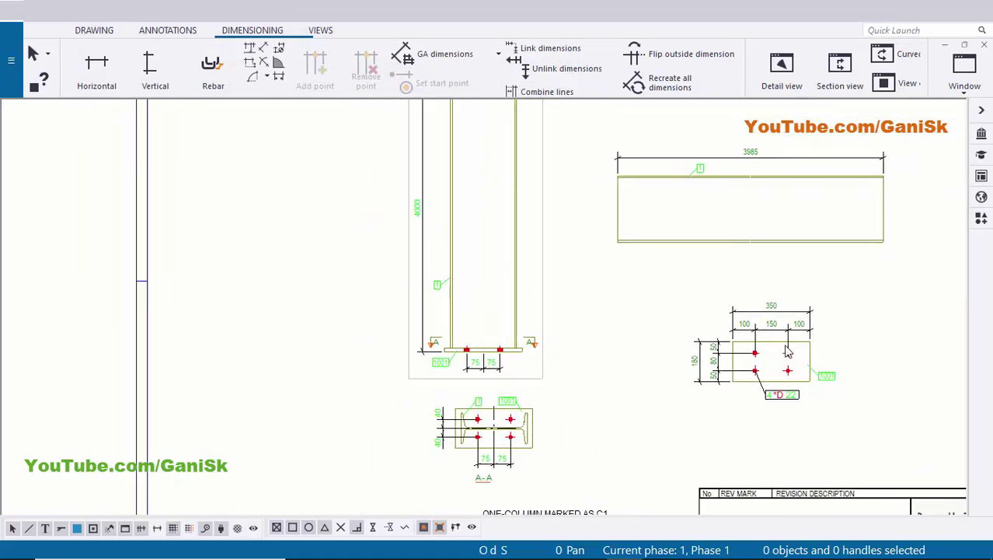
scroll(786, 345, up, 3)
middle_drag(732, 295, 723, 397)
scroll(663, 237, down, 2)
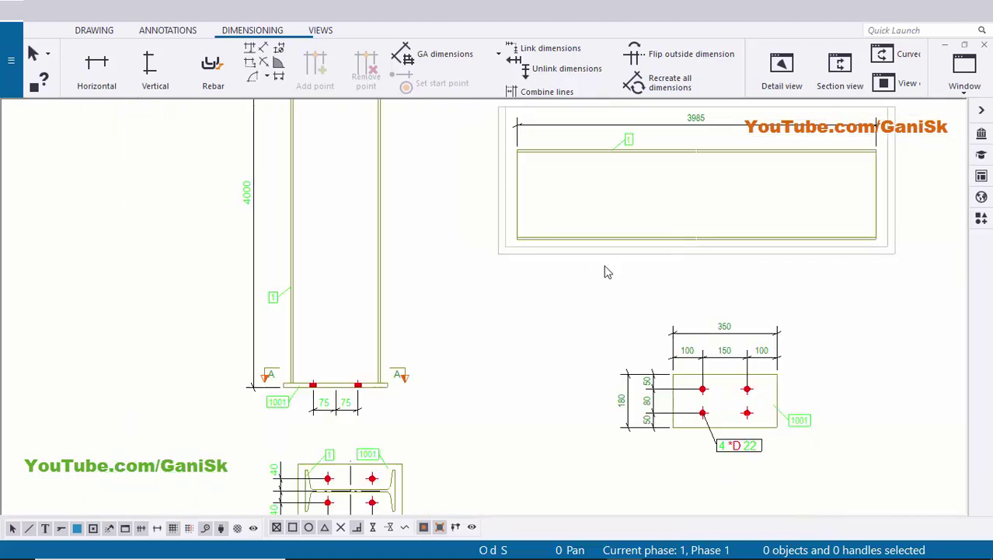
middle_drag(380, 338, 543, 320)
middle_drag(522, 218, 507, 334)
scroll(507, 334, down, 1)
scroll(435, 296, down, 2)
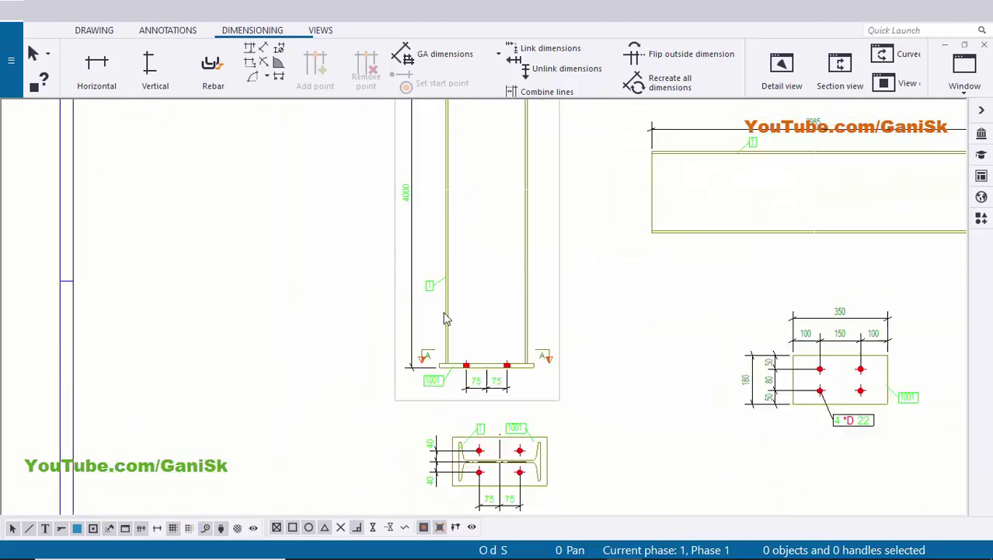
Step: Place a weld mark in the column's front view, with its arrow on the column-to-base-plate joint between the bolts
scroll(482, 380, up, 4)
scroll(457, 391, up, 1)
middle_drag(456, 392, 473, 331)
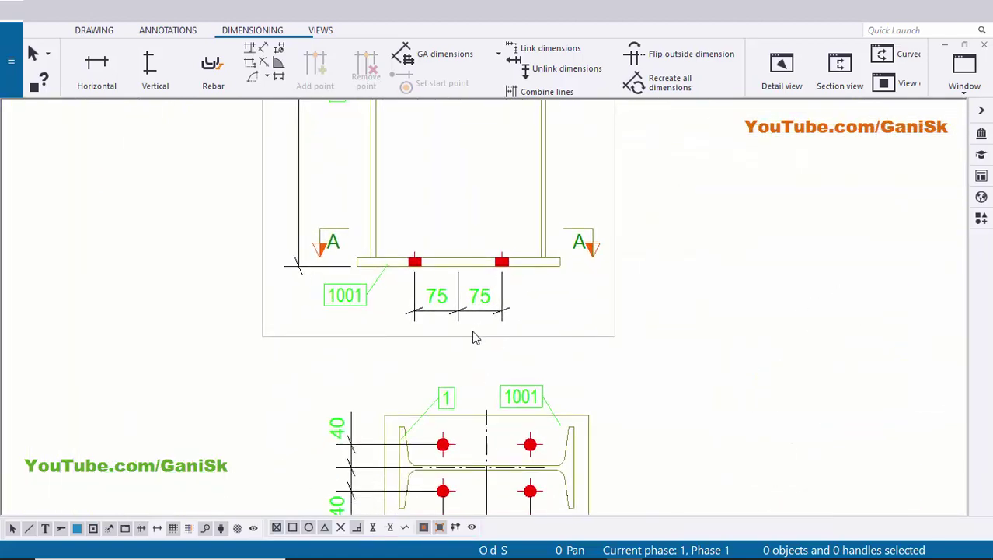
scroll(513, 201, up, 2)
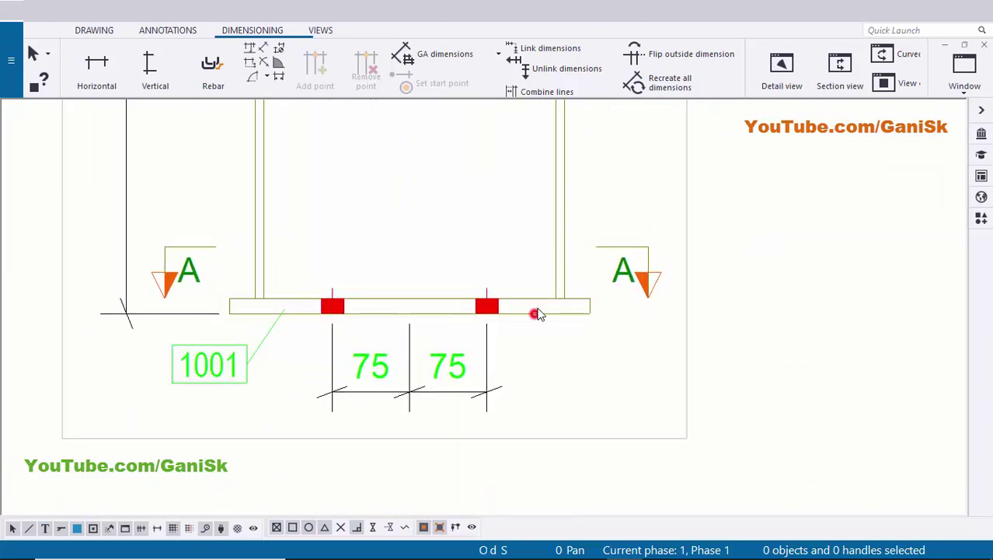
click(536, 313)
click(564, 237)
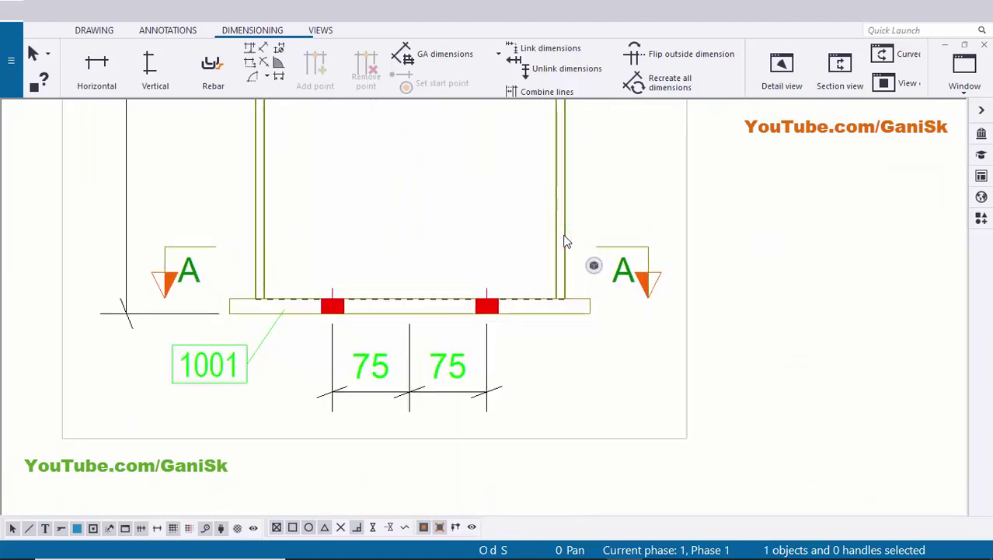
scroll(564, 248, down, 1)
middle_drag(572, 239, 495, 207)
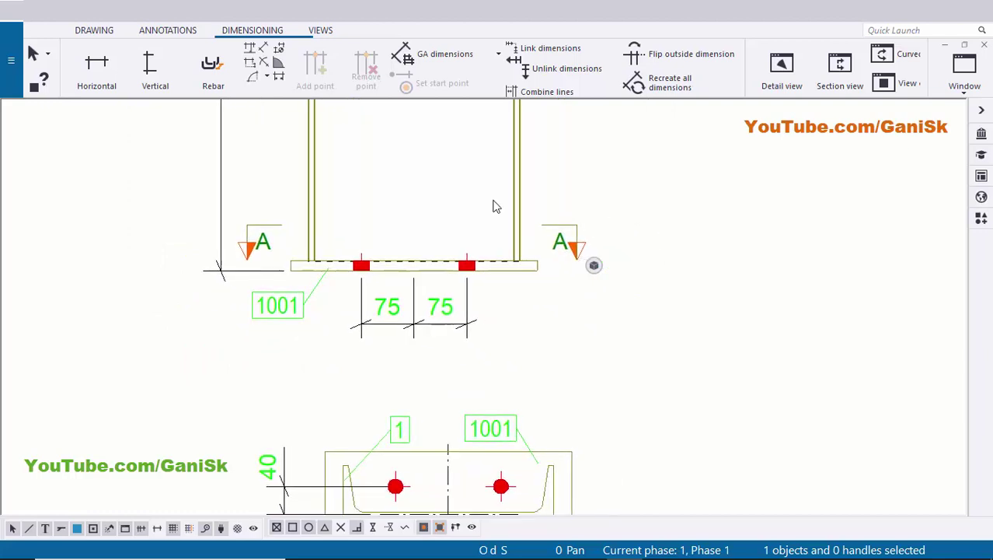
click(158, 30)
click(161, 54)
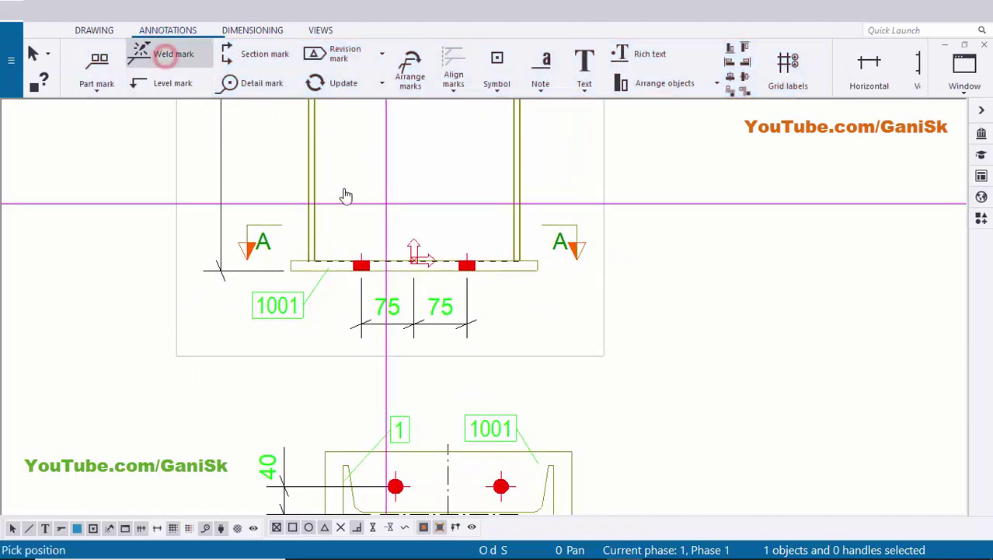
scroll(334, 214, up, 5)
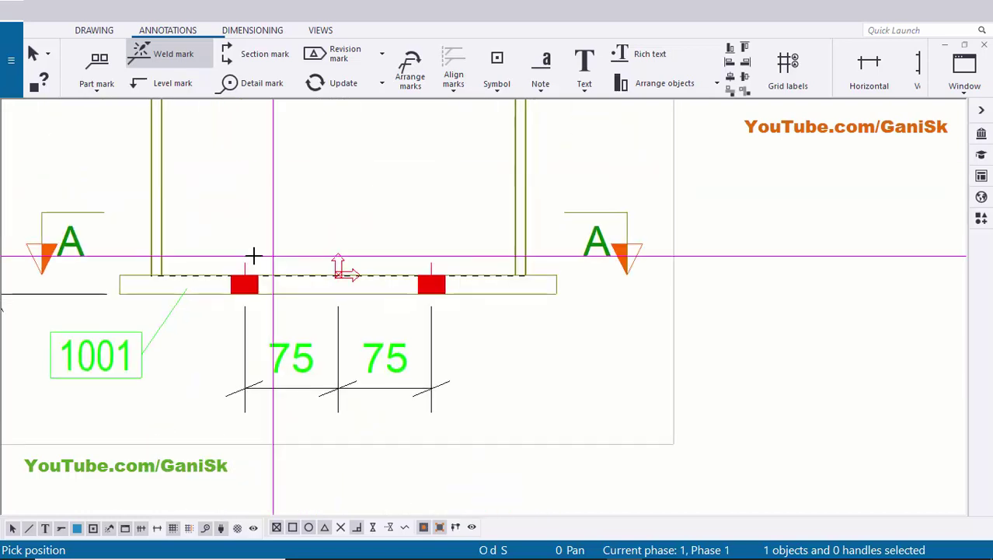
scroll(254, 254, up, 2)
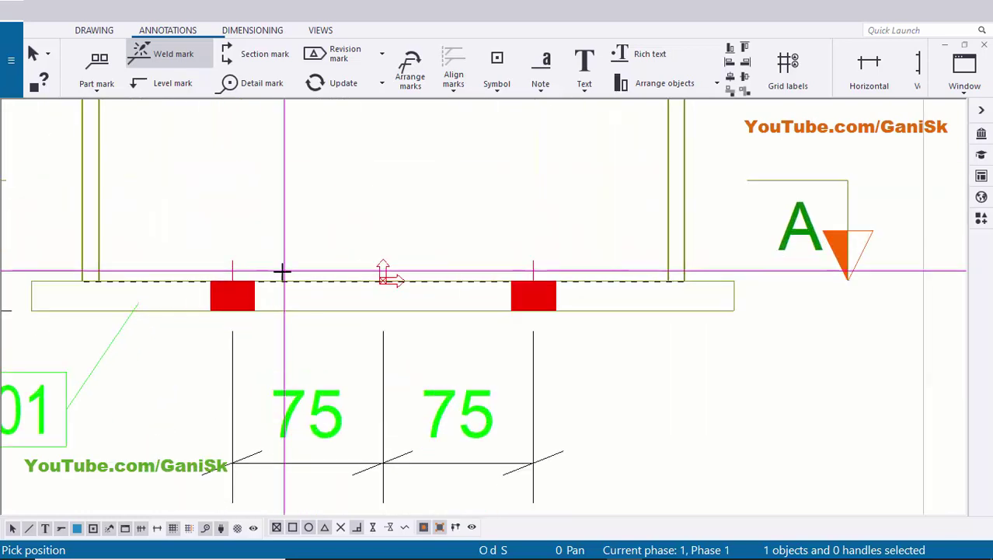
click(364, 167)
scroll(349, 200, down, 1)
middle_drag(523, 176, 430, 243)
right_click(745, 148)
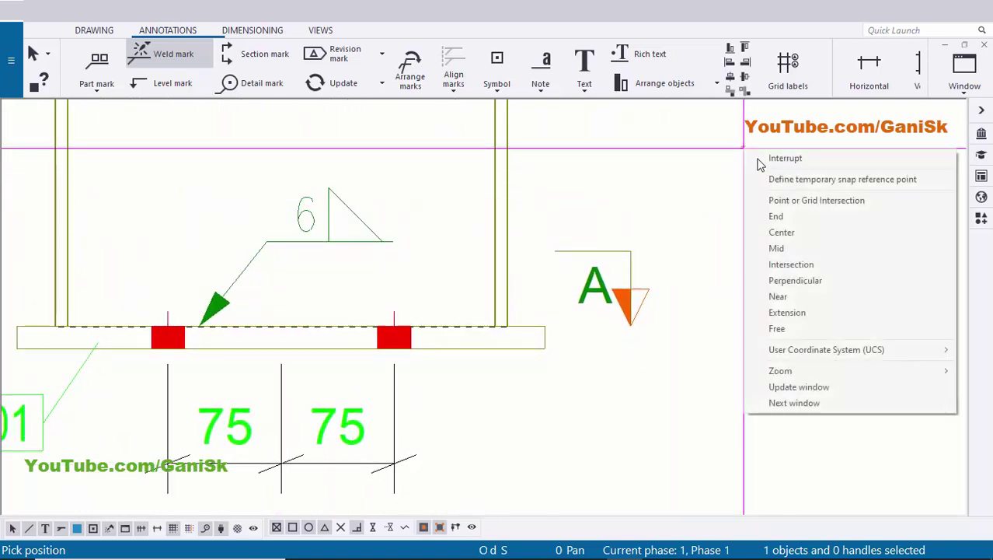
click(760, 160)
Step: Clear the weld mark's above-line size and set its below-line weld to fillet type, size 6
middle_drag(244, 268, 352, 272)
scroll(355, 271, up, 1)
click(449, 233)
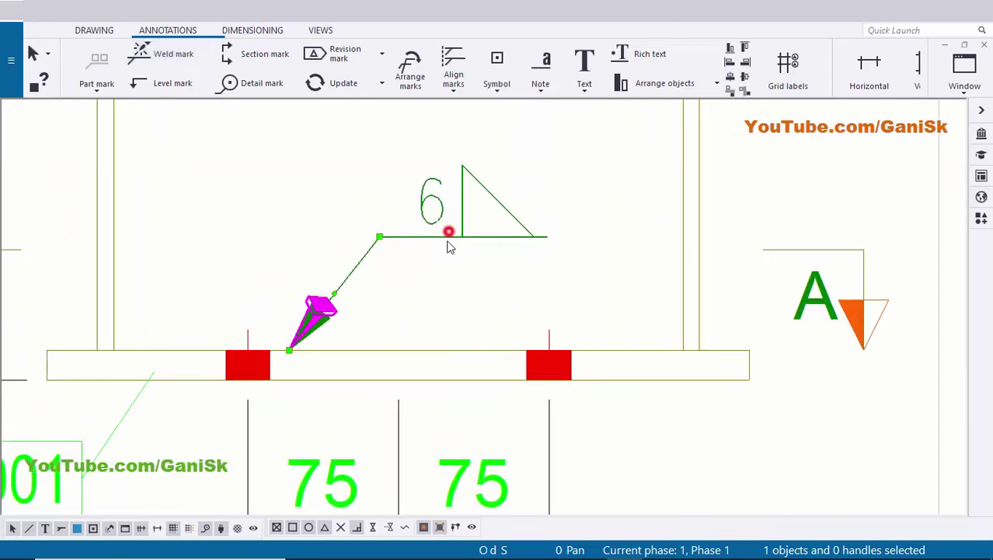
double_click(456, 243)
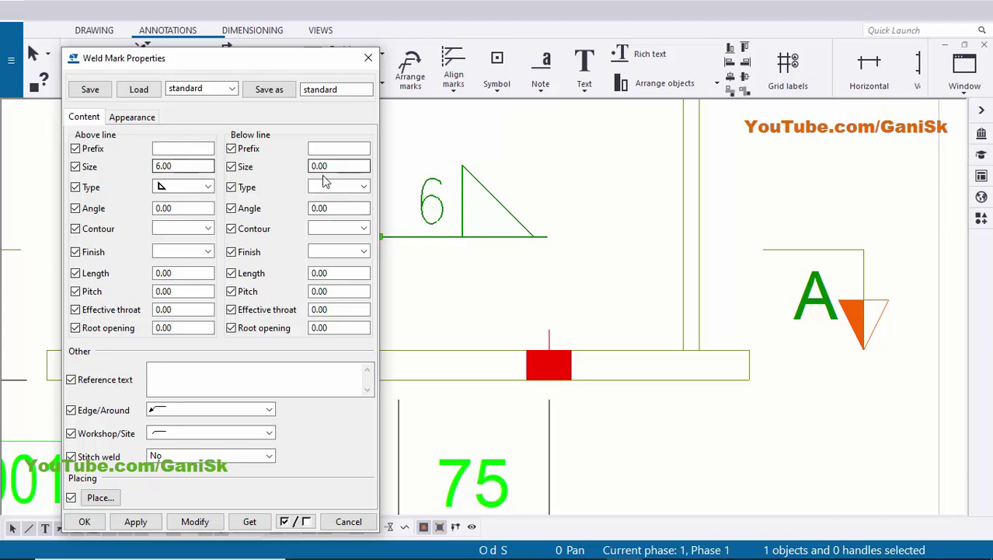
double_click(191, 166)
key(Delete)
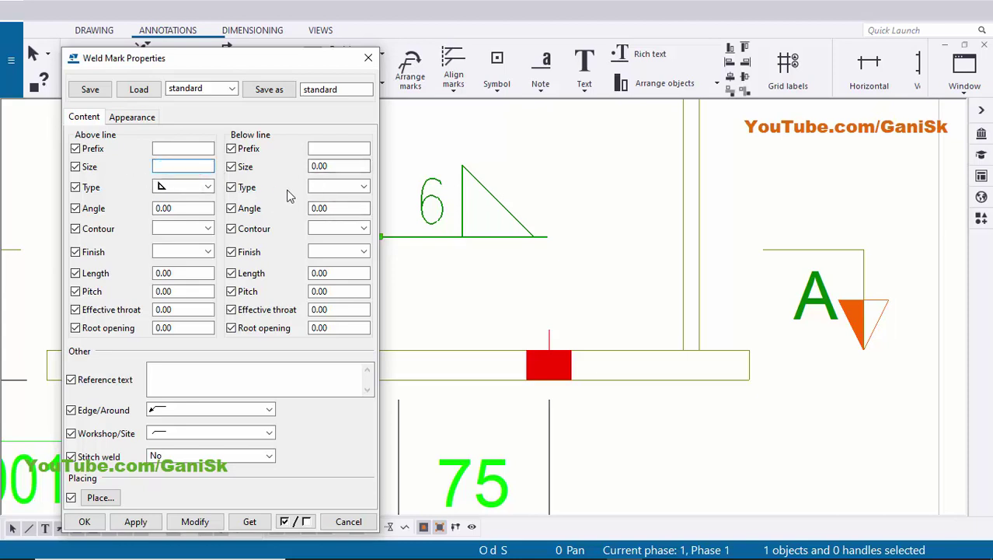
click(328, 187)
click(321, 214)
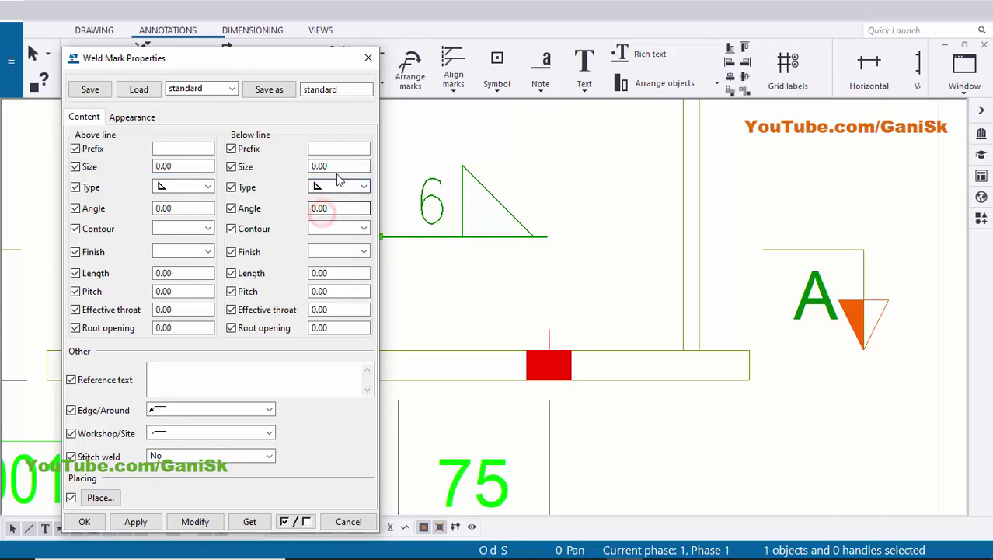
double_click(338, 166)
text(6)
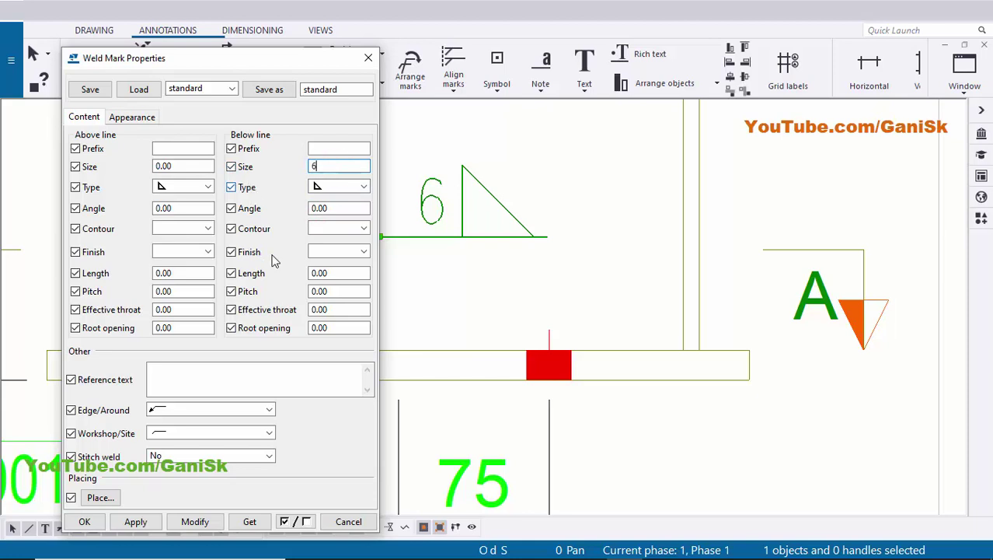
click(210, 521)
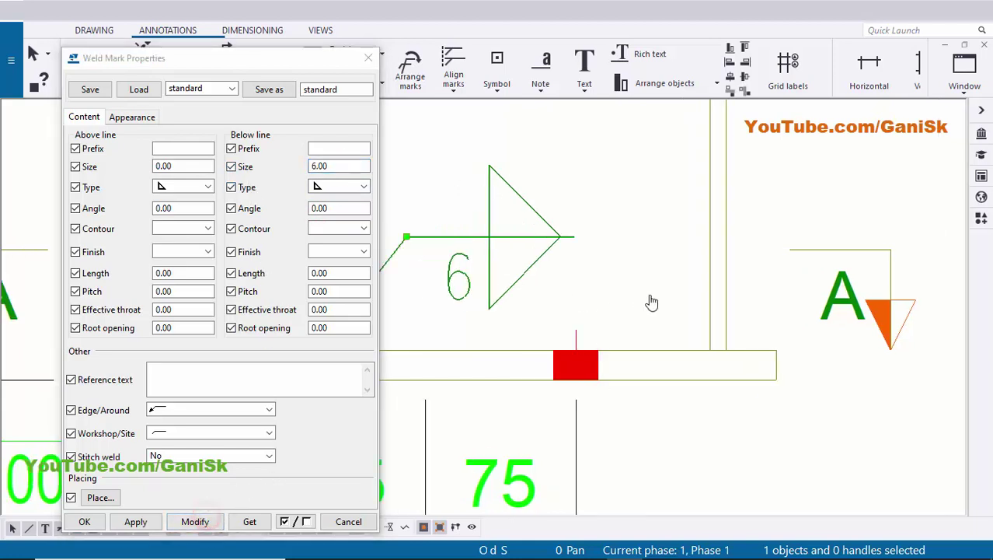
Step: Remove the above-line weld type from the weld mark
click(173, 186)
click(174, 200)
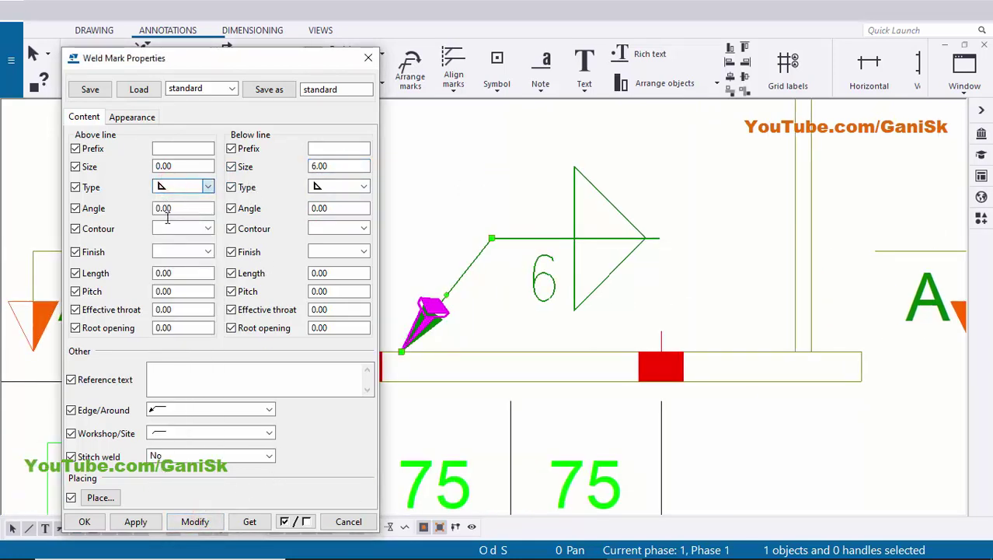
click(194, 522)
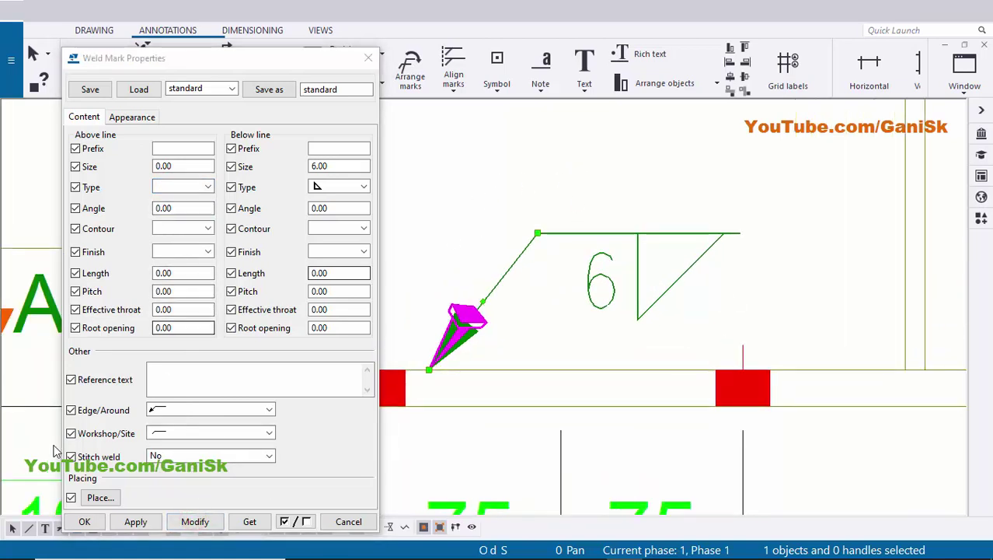
Step: Set the weld mark's Edge/Around option to the all-around symbol and apply it to the mark
click(160, 409)
click(159, 433)
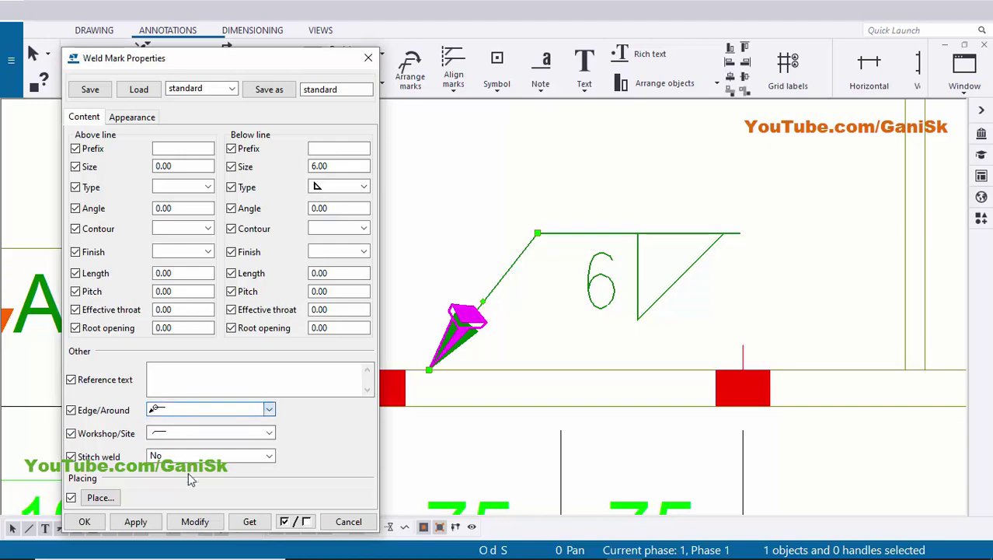
click(194, 521)
click(128, 522)
click(88, 522)
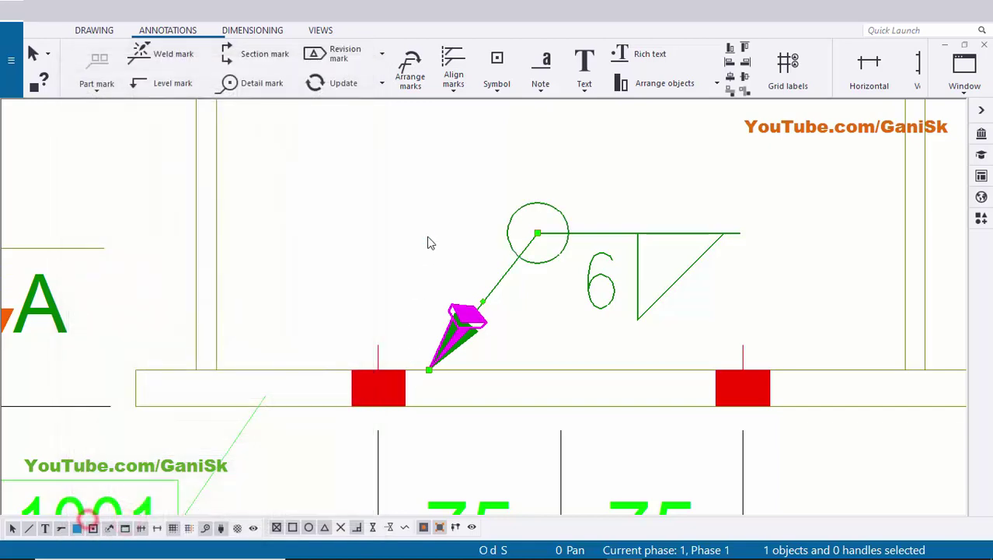
Step: Reposition the weld mark between the column flanges so its reference line sits closer to the base plate
click(429, 233)
scroll(551, 268, down, 1)
middle_drag(552, 268, 516, 268)
click(574, 248)
click(558, 240)
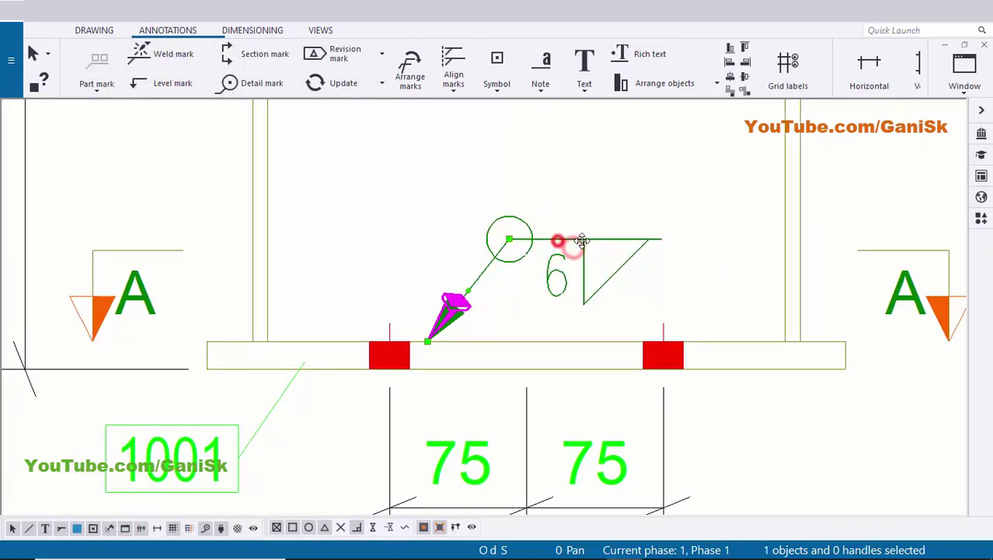
click(599, 204)
scroll(553, 282, down, 3)
scroll(557, 278, up, 1)
scroll(555, 273, up, 6)
click(613, 248)
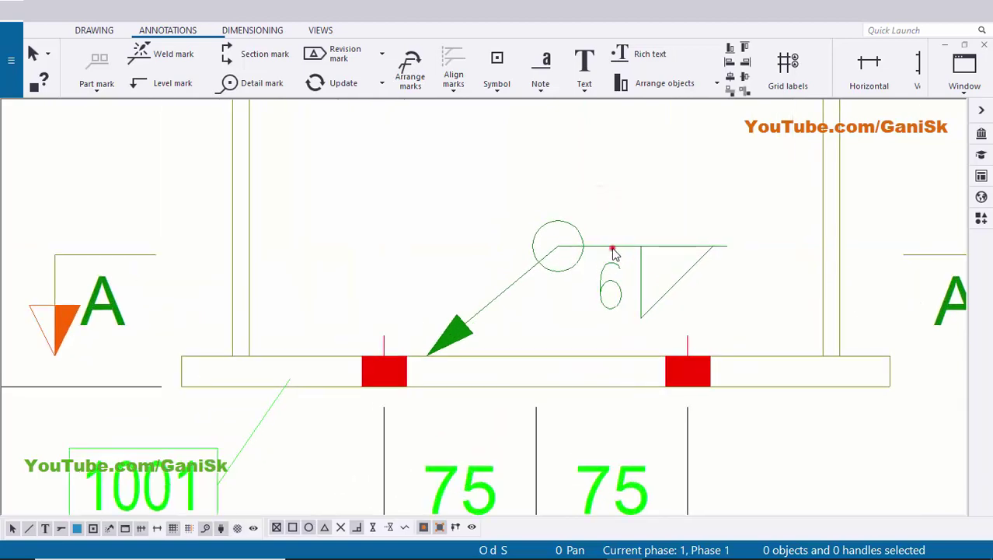
drag(621, 248, 598, 267)
click(605, 232)
Step: Check the views on the whole sheet and save the drawing
scroll(555, 269, down, 1)
scroll(556, 273, down, 8)
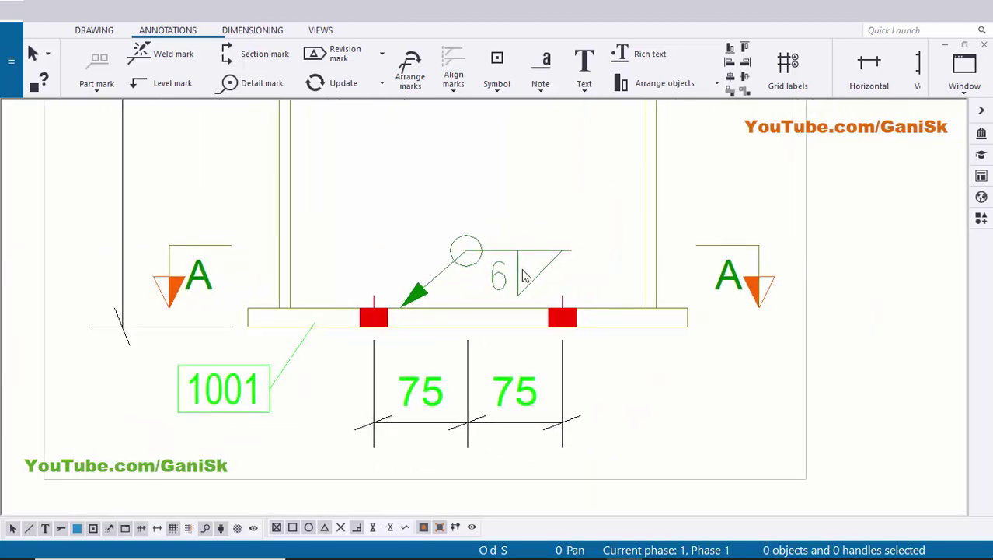
scroll(498, 331, down, 5)
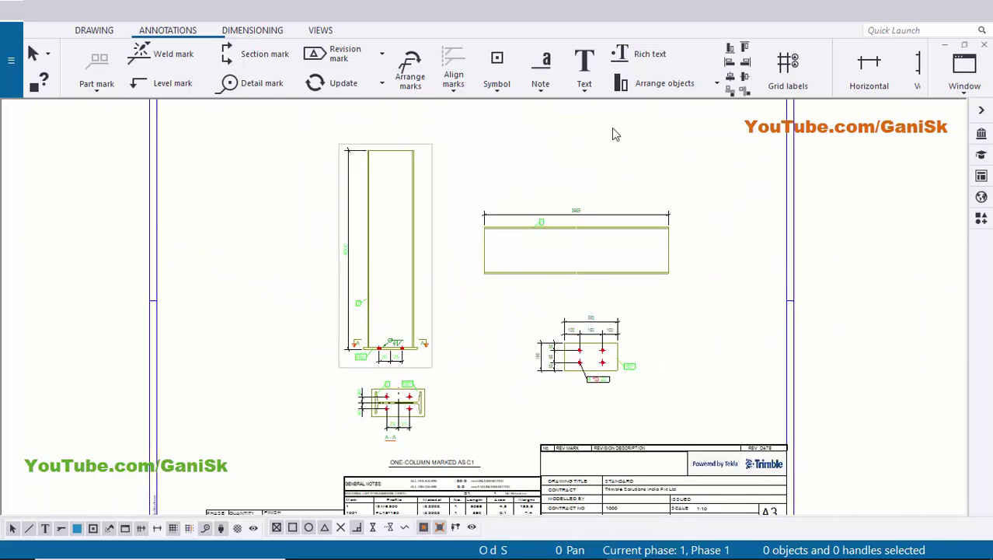
scroll(548, 403, up, 1)
scroll(534, 402, up, 1)
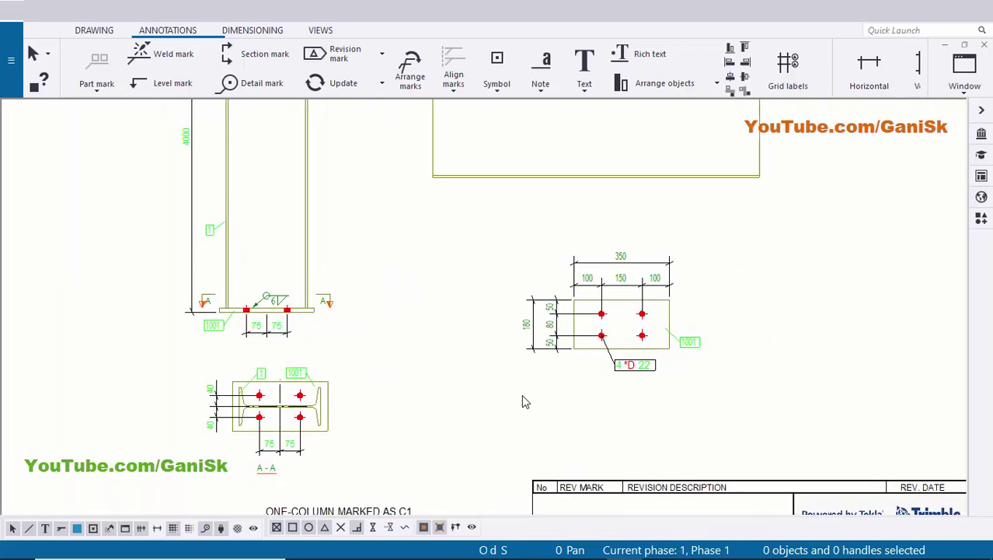
scroll(451, 306, down, 2)
scroll(443, 336, up, 1)
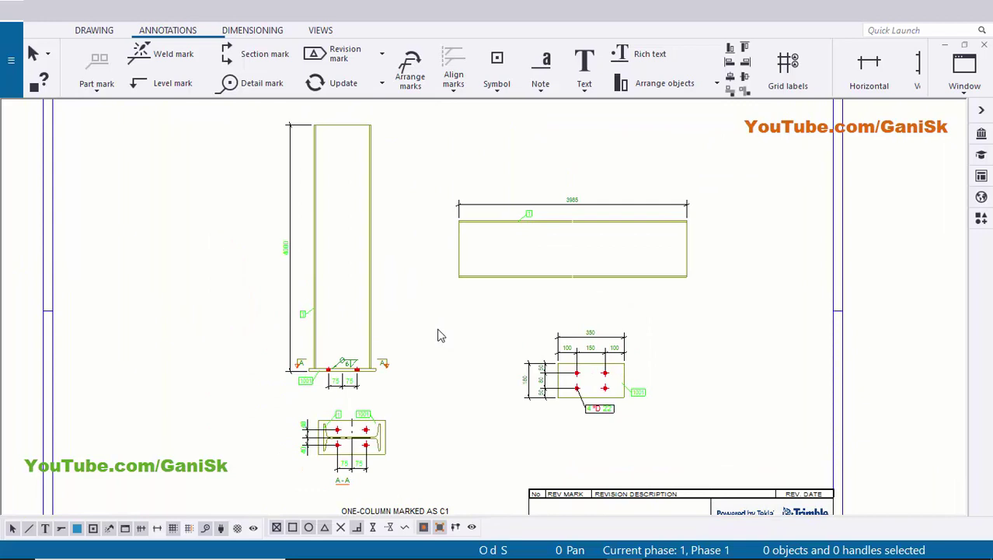
key(ctrl+s)
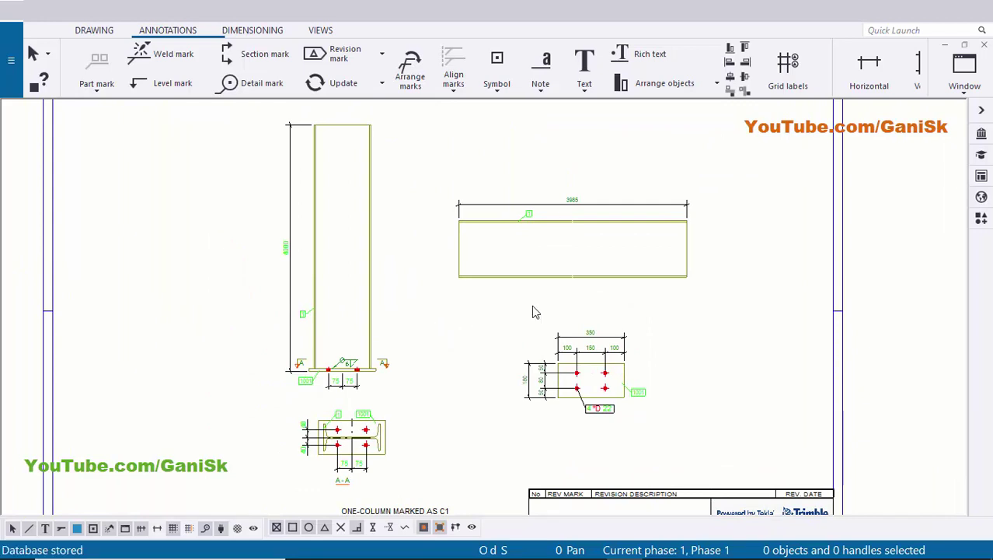
Step: Close the assembly drawing and open the print settings for drawing C.1 from the document list
click(982, 46)
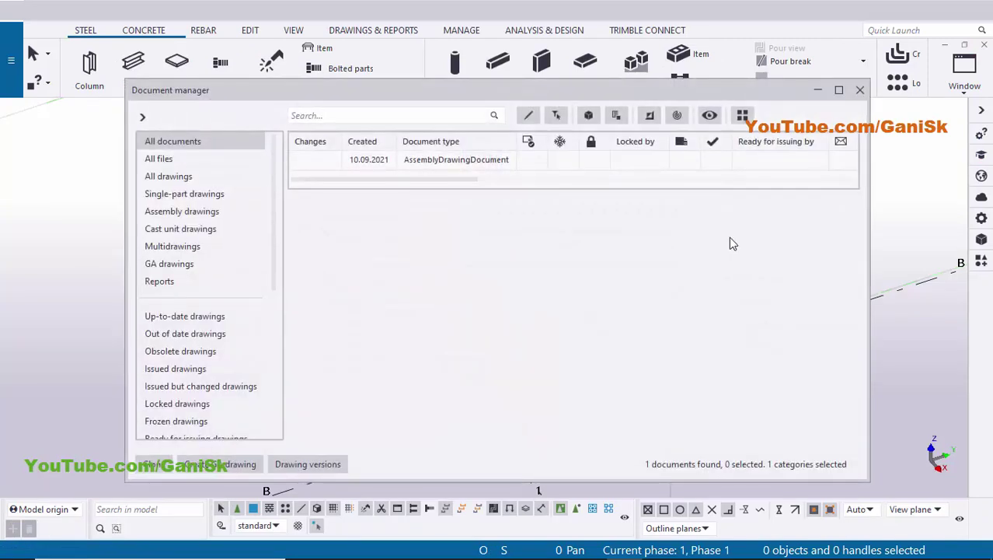
click(696, 161)
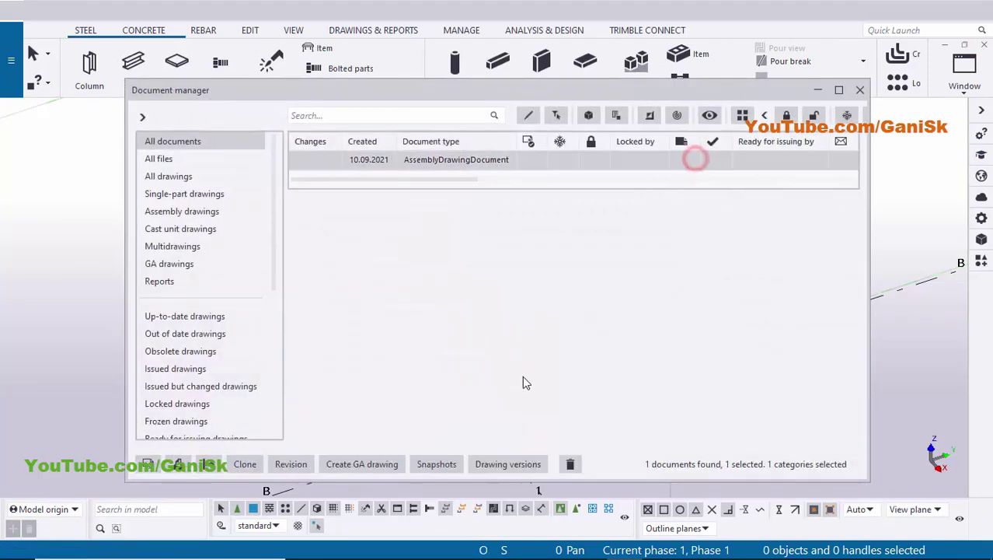
scroll(667, 175, right, 5)
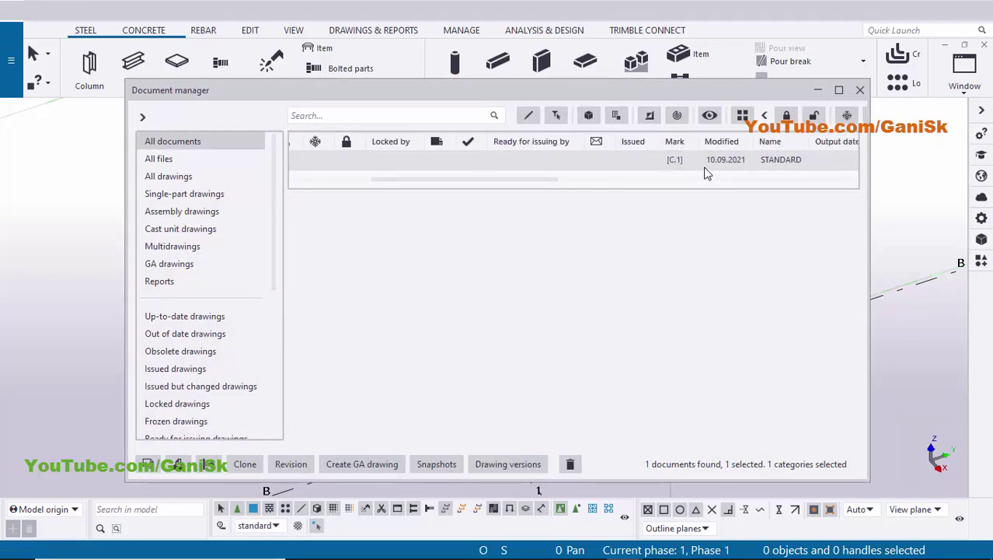
scroll(706, 172, left, 1)
scroll(706, 172, right, 2)
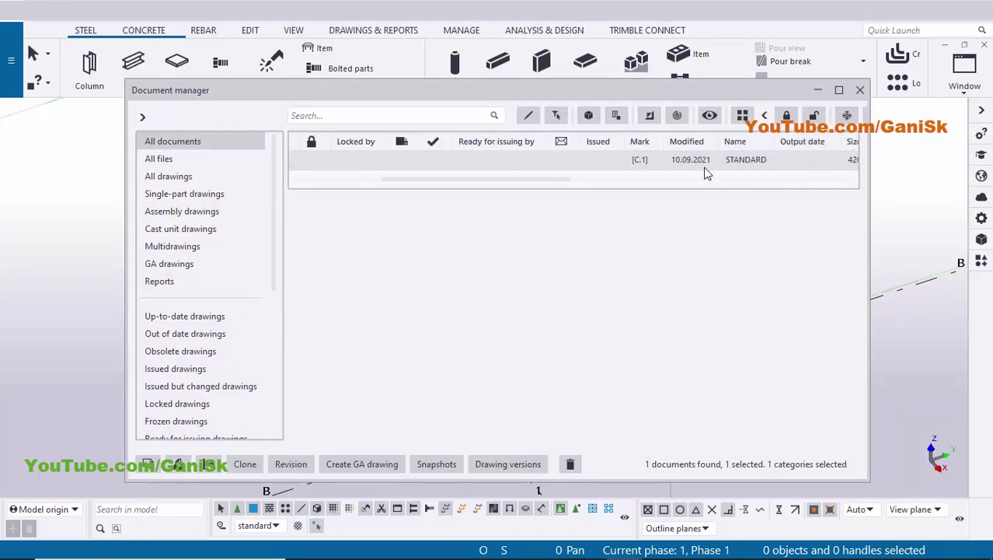
right_click(653, 164)
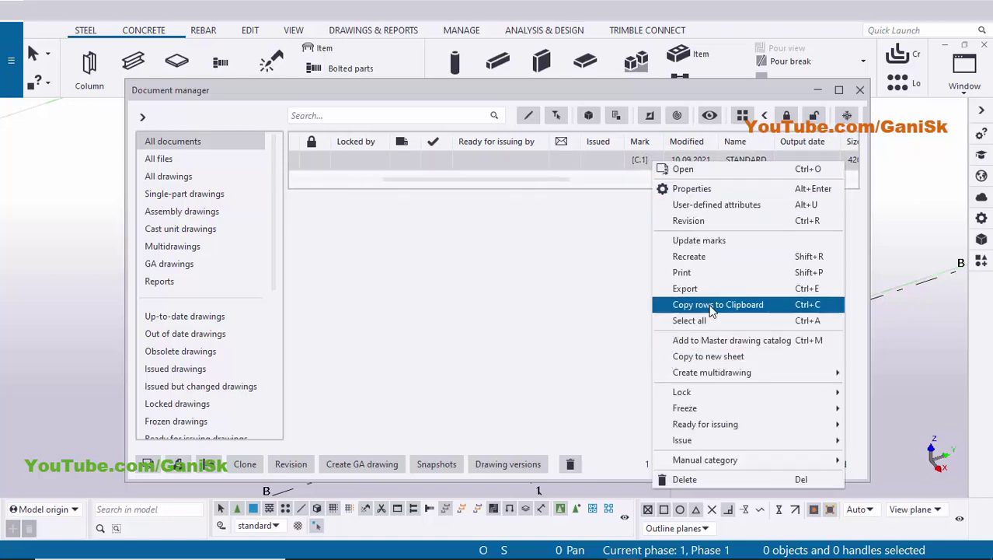
click(750, 272)
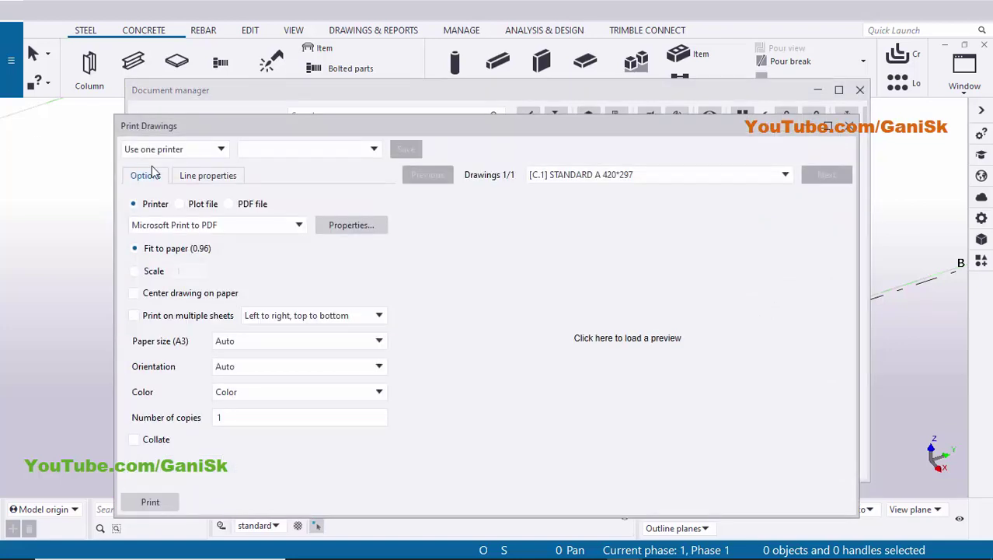
Step: Print the drawing as a PDF file to the .\Plotfiles folder and close the print and document windows
click(228, 205)
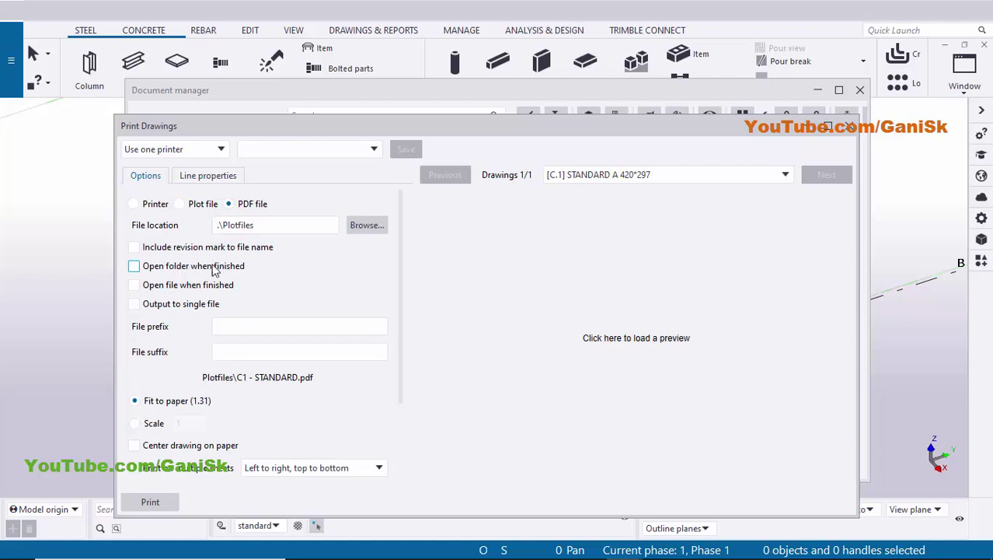
click(151, 503)
click(849, 126)
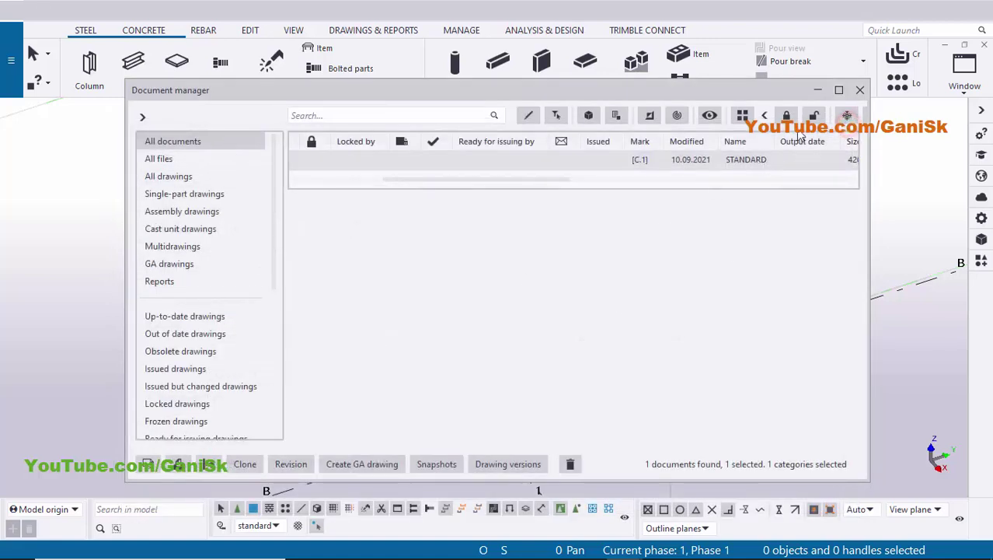
click(861, 90)
scroll(707, 299, down, 1)
middle_drag(707, 298, 562, 339)
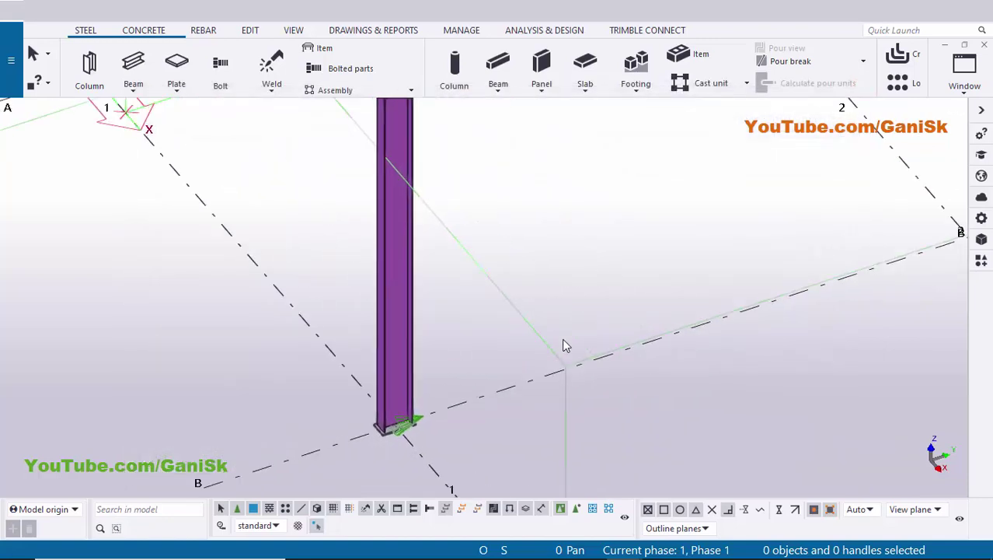
scroll(562, 338, down, 4)
scroll(495, 401, up, 5)
scroll(458, 370, up, 1)
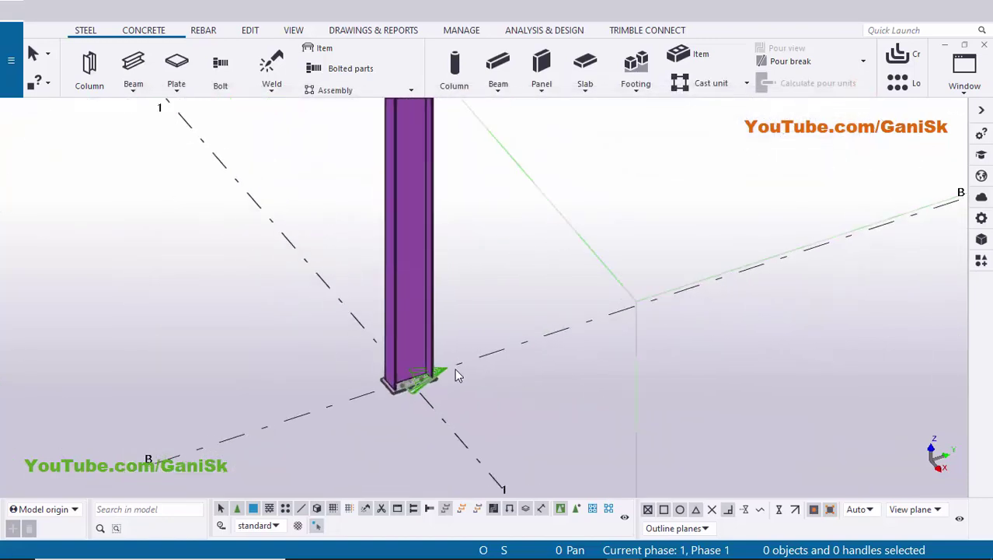
scroll(455, 369, up, 1)
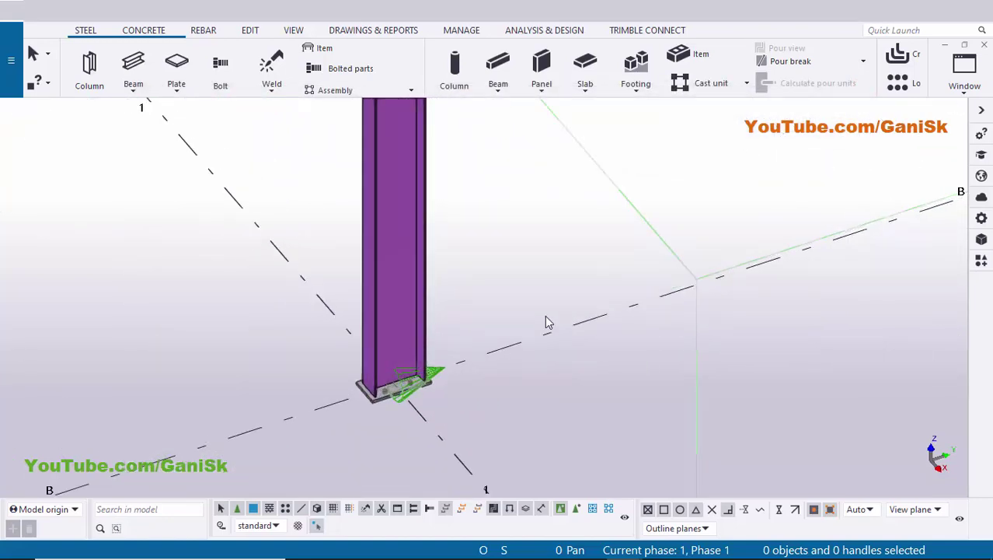